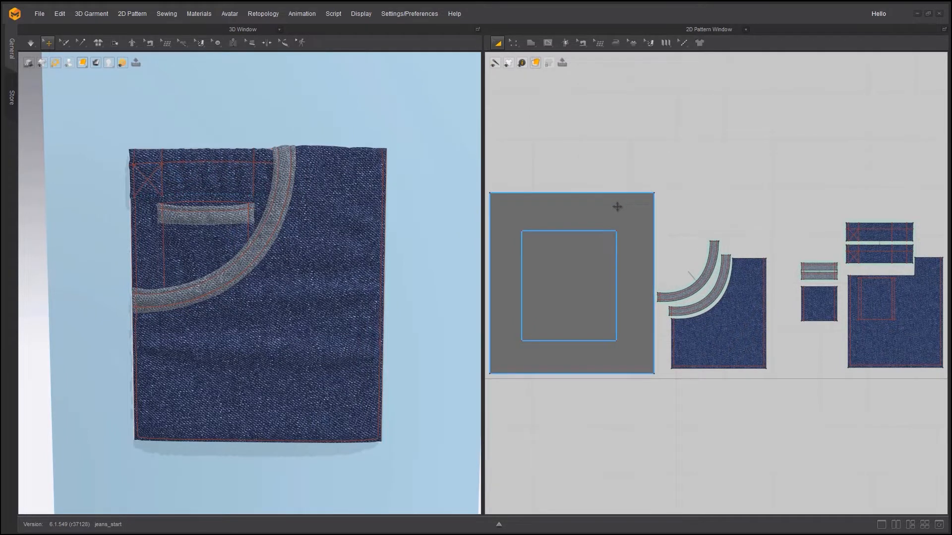
- Select the large grey backing piece, the back denim panel and the front denim panel in turn to compare them with the garment
click(557, 220)
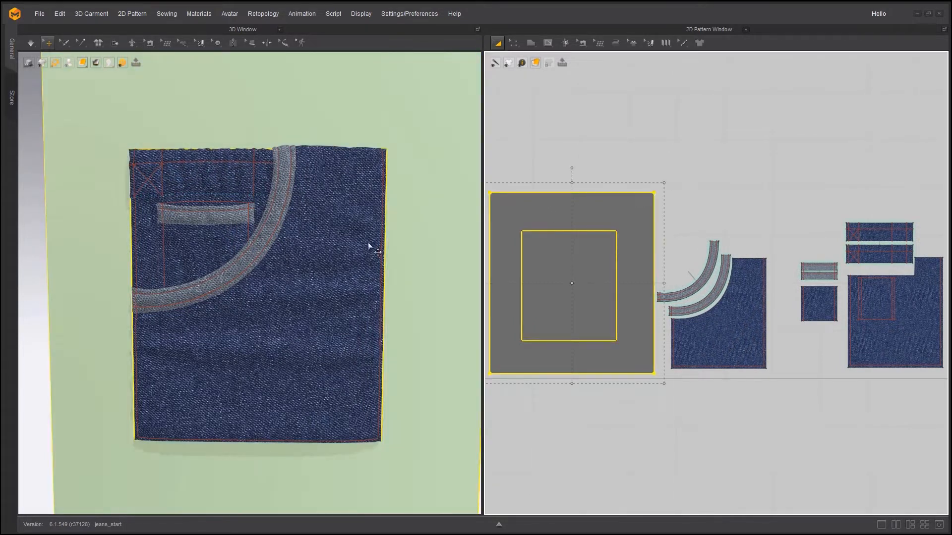
scroll(369, 247, down, 2)
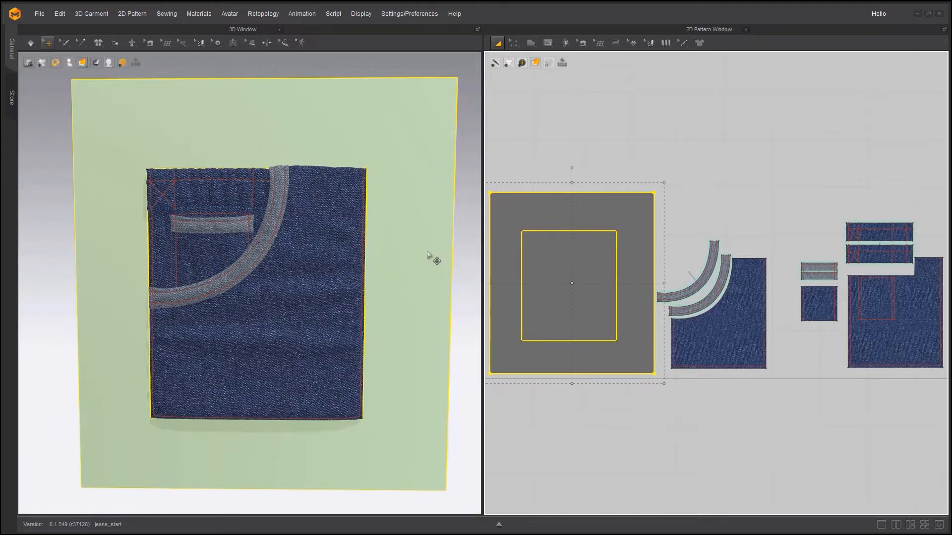
click(277, 290)
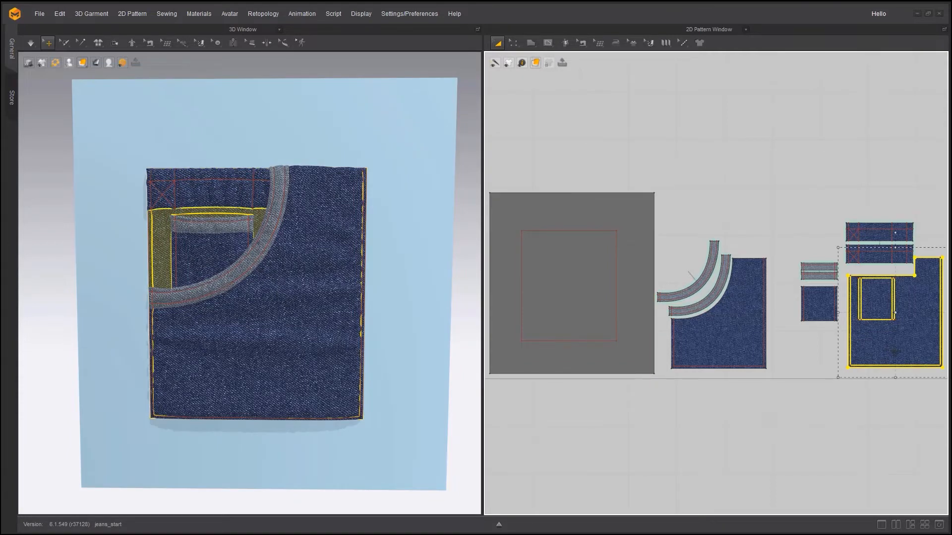
click(712, 340)
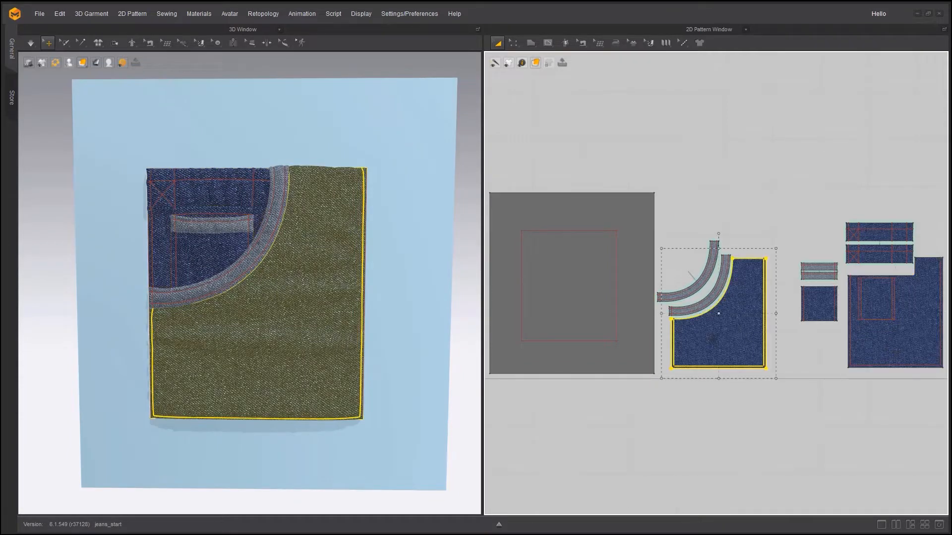
click(684, 262)
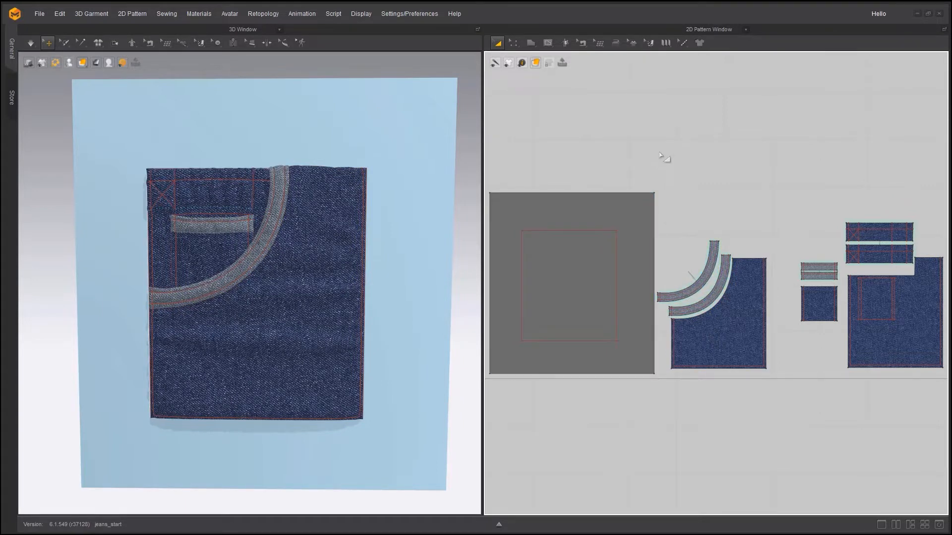
- Display the sewing lines and examine how the yoke, small pocket, denim panels and curved pocket bands are sewn together
click(584, 46)
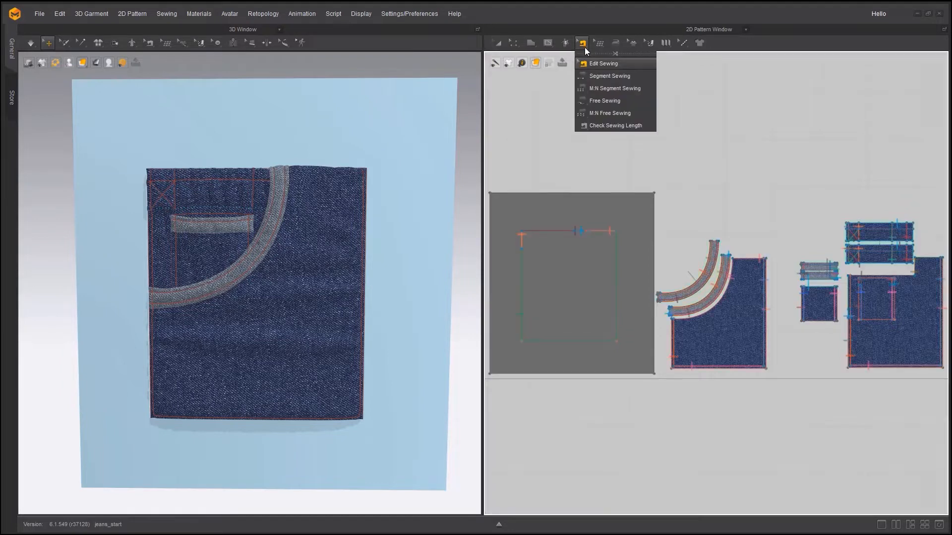
click(611, 77)
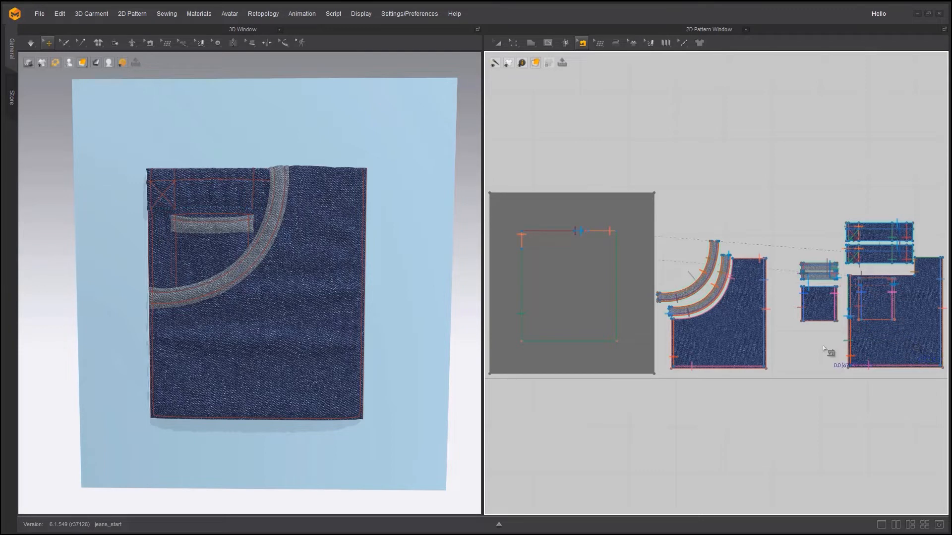
scroll(823, 346, up, 3)
middle_drag(819, 341, 573, 397)
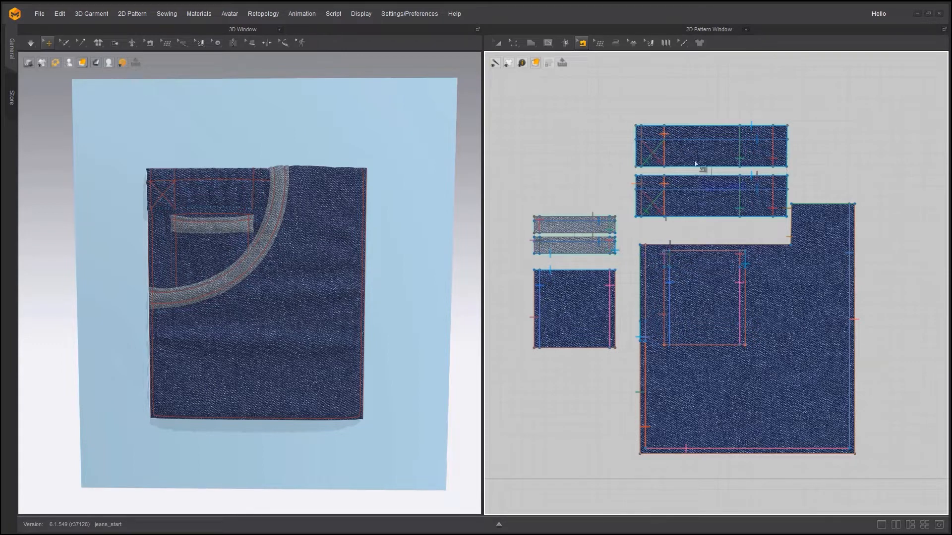
scroll(549, 226, down, 2)
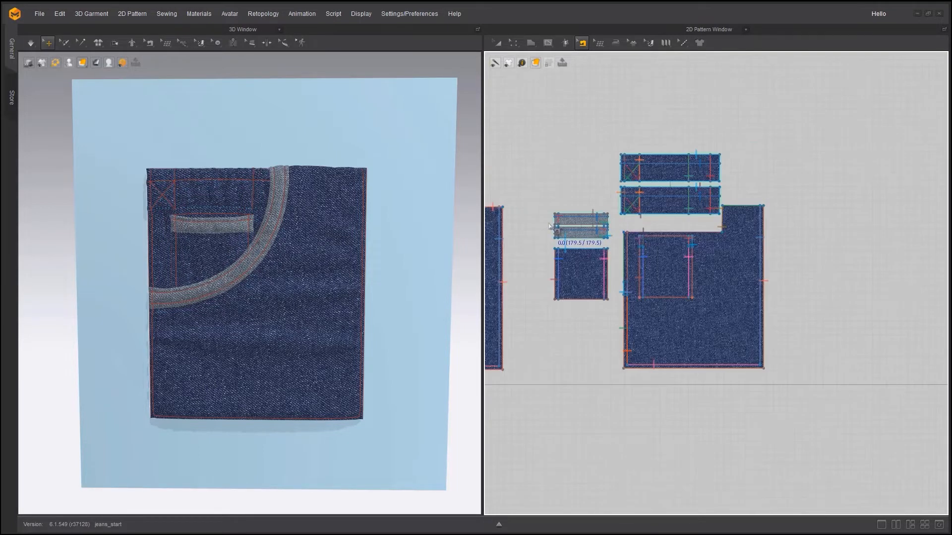
right_drag(549, 226, 792, 229)
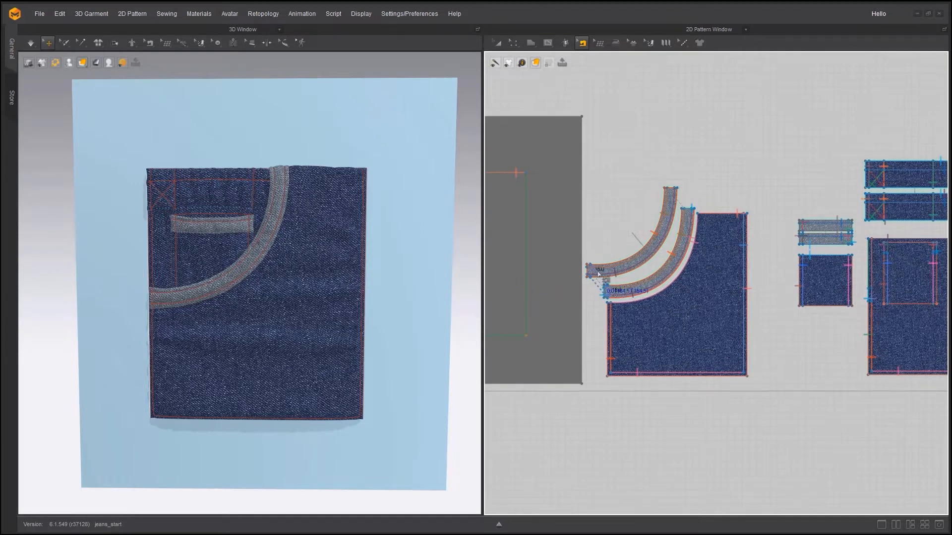
scroll(599, 273, up, 3)
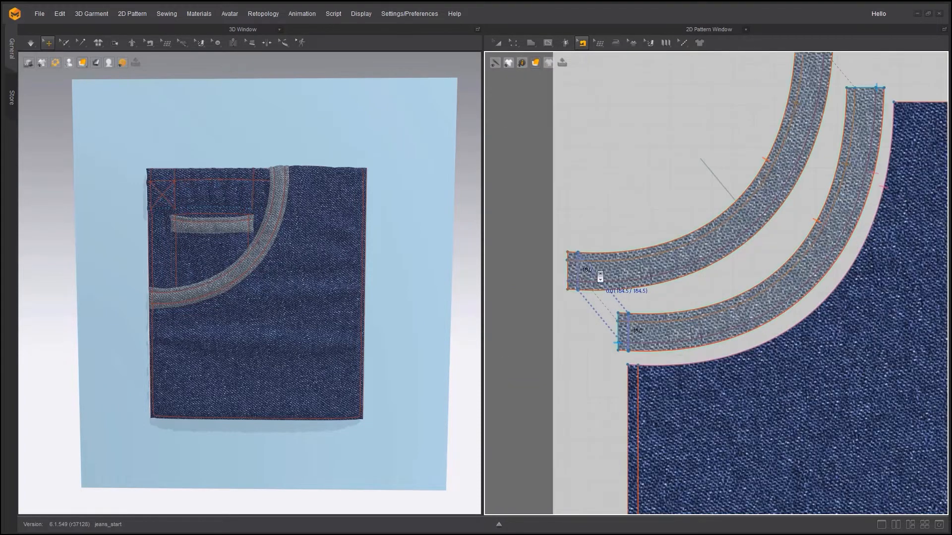
click(653, 284)
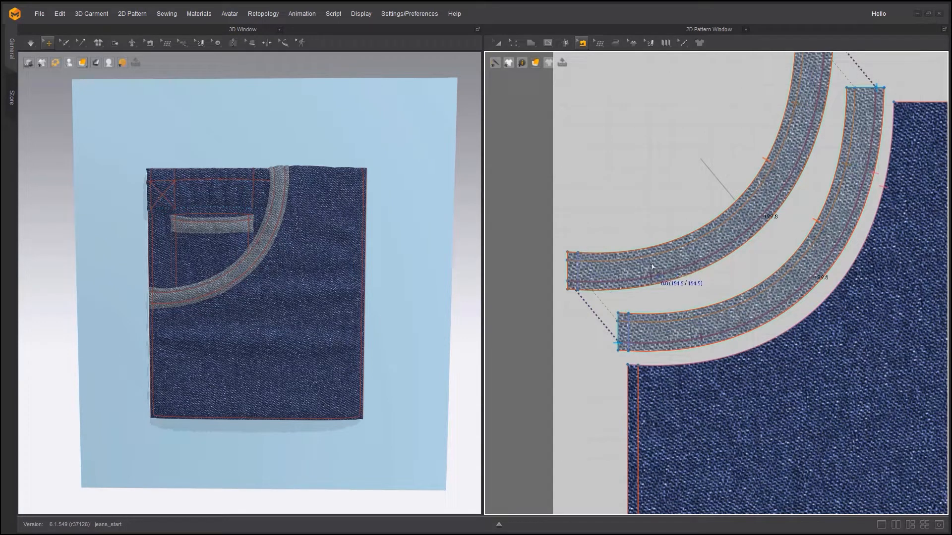
- Select each of the two curved pocket bands in turn to identify both layers on the garment
click(498, 43)
click(652, 266)
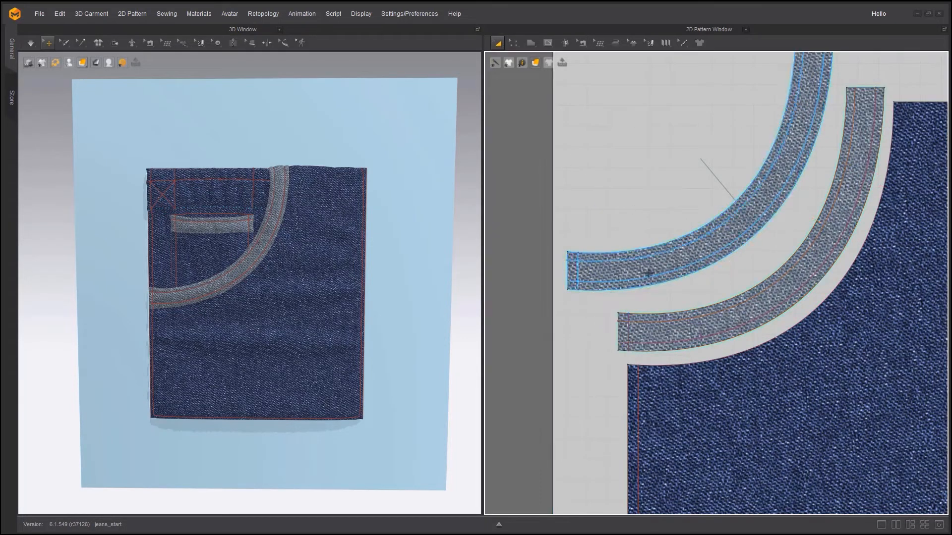
click(647, 272)
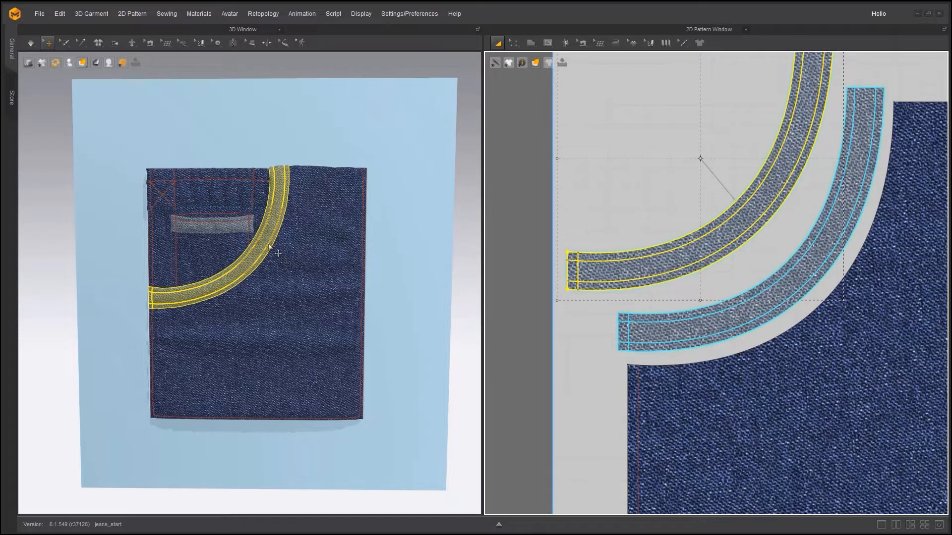
click(671, 332)
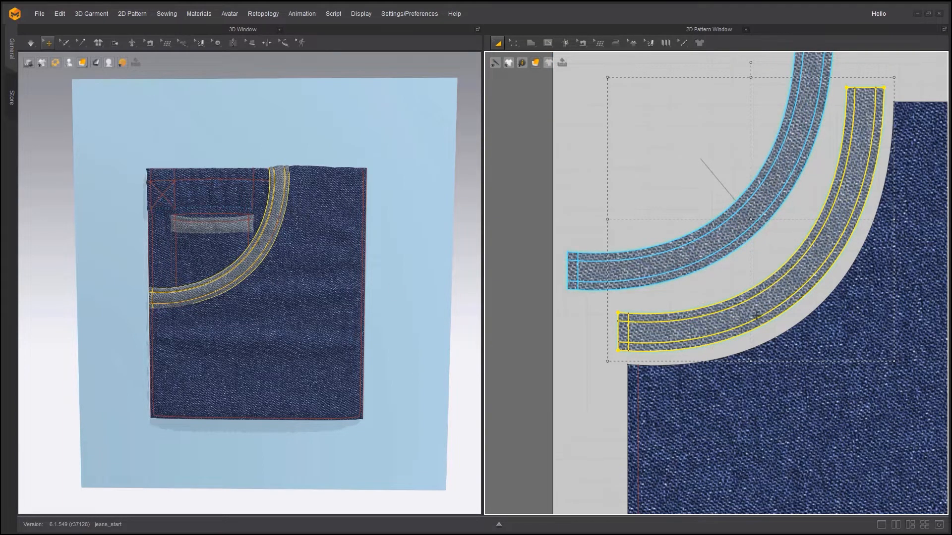
- Select each of the two light denim strips above the small pocket piece in turn to identify both layers
scroll(714, 298, down, 5)
middle_drag(707, 307, 514, 319)
scroll(712, 326, up, 8)
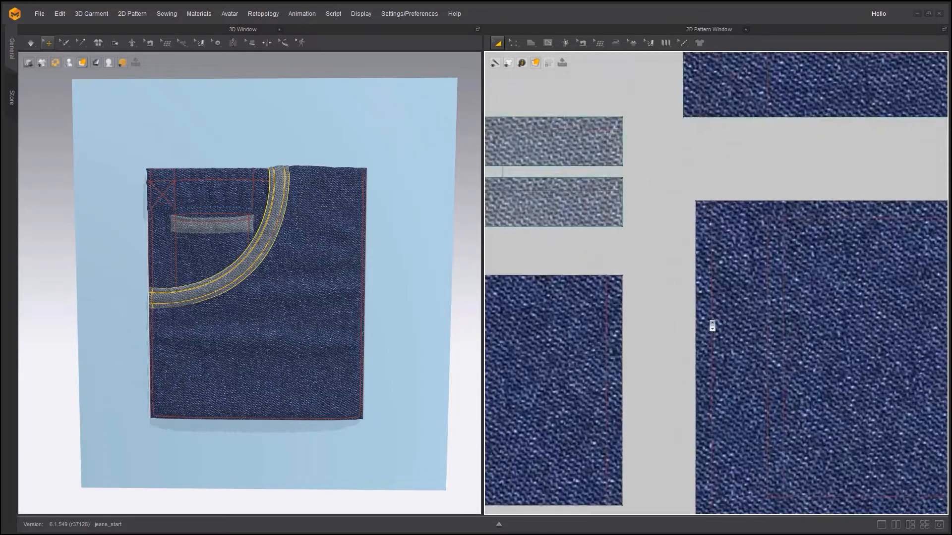
scroll(712, 325, down, 2)
middle_drag(653, 320, 748, 369)
click(644, 232)
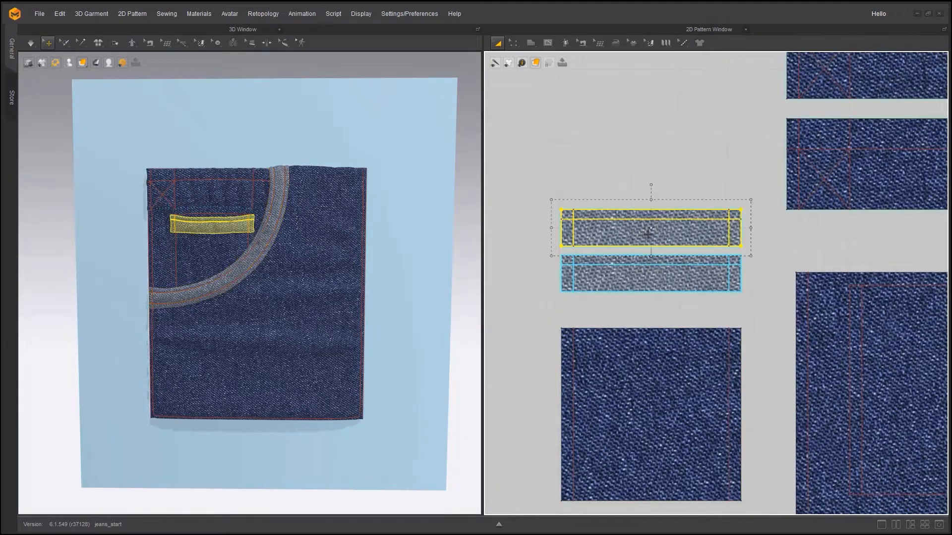
click(671, 272)
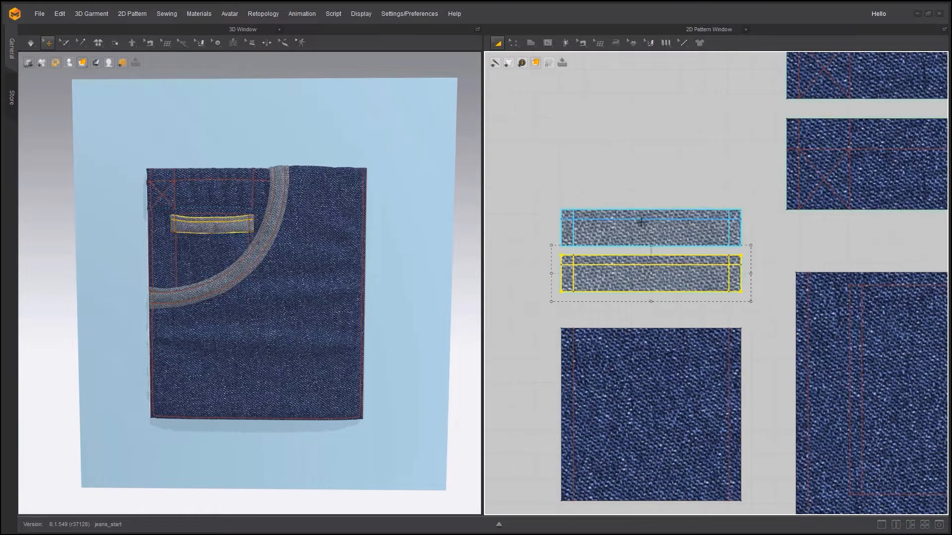
- Select each of the two long dark denim strips above the back panel in turn
middle_drag(768, 243, 617, 386)
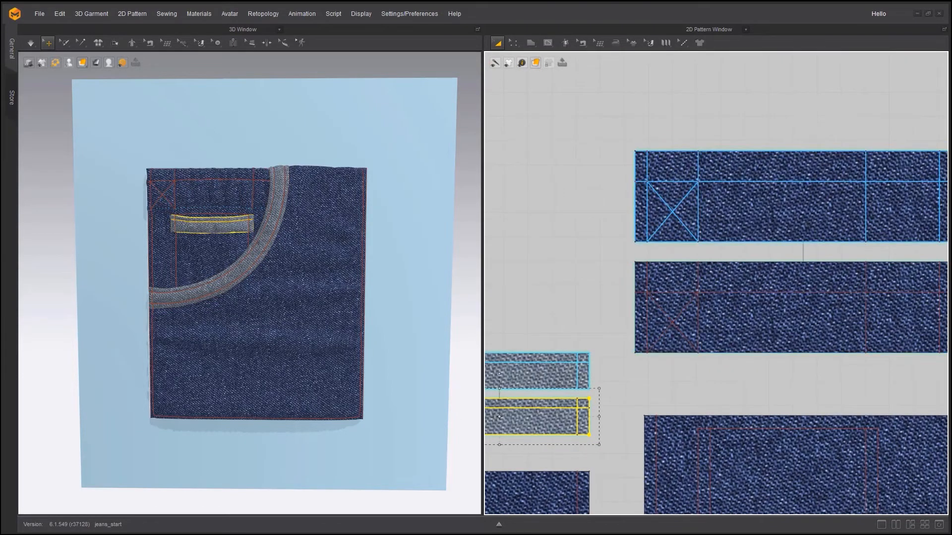
click(803, 223)
click(799, 318)
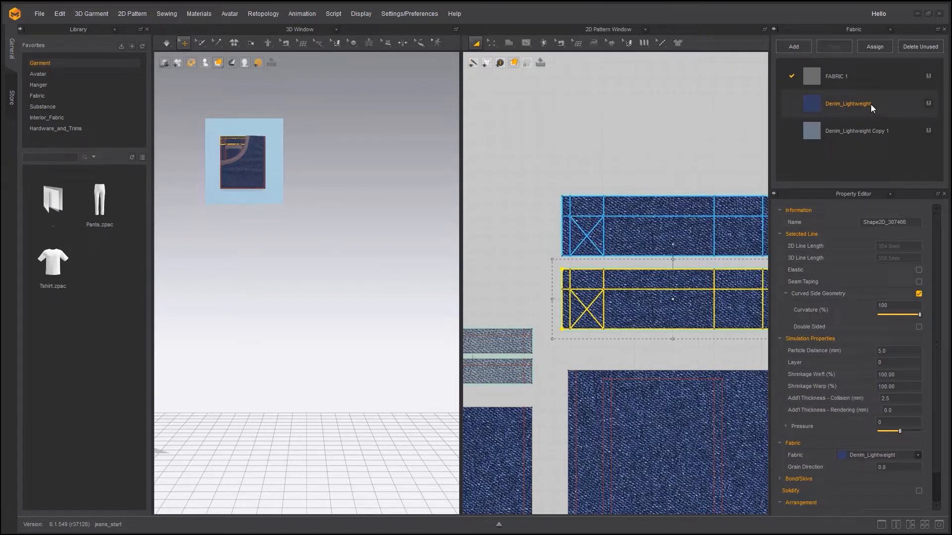
- Select the Denim_Lightweight Copy 1 fabric and view Lightweight_Denim_jeans_light.jpg and Lightweight_Denim_jeans_colourd.jpg in Photos
click(855, 130)
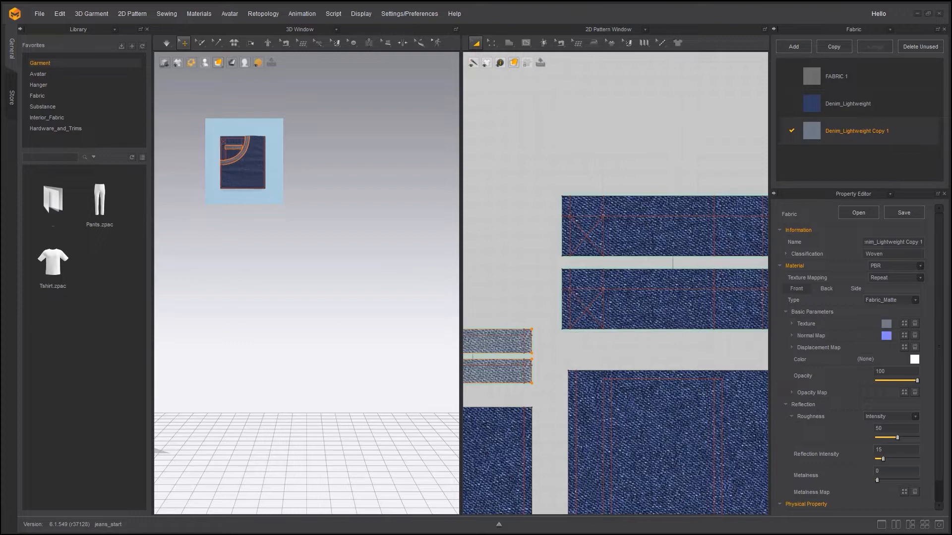
drag(520, 117, 533, 116)
double_click(534, 116)
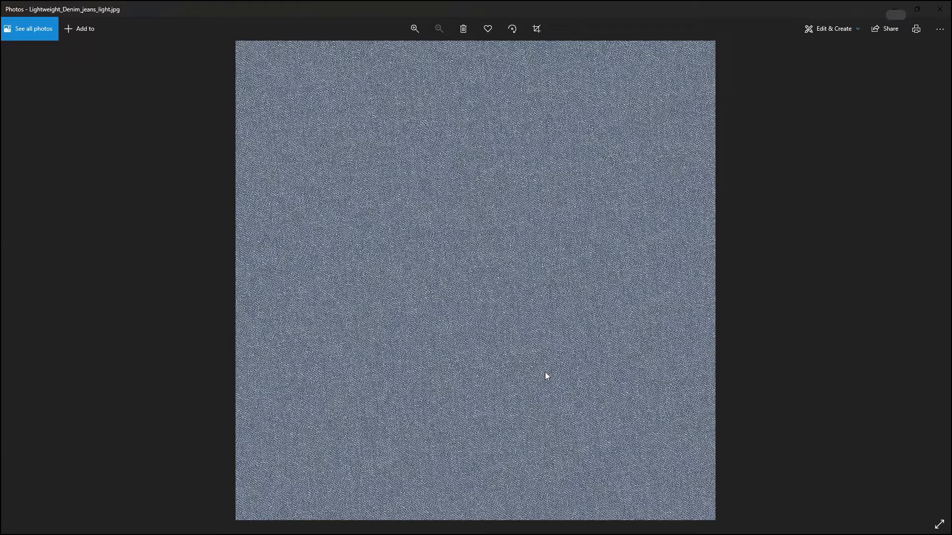
key(Left)
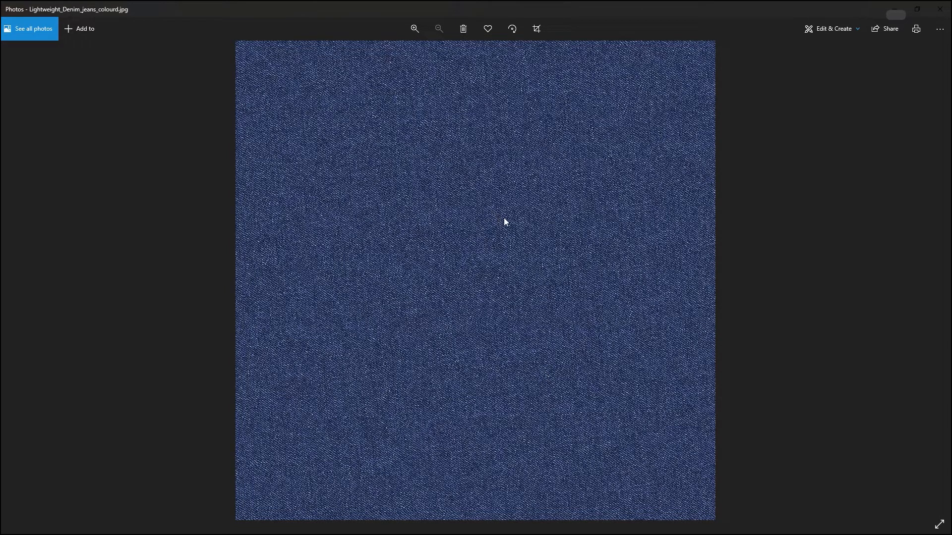
click(894, 10)
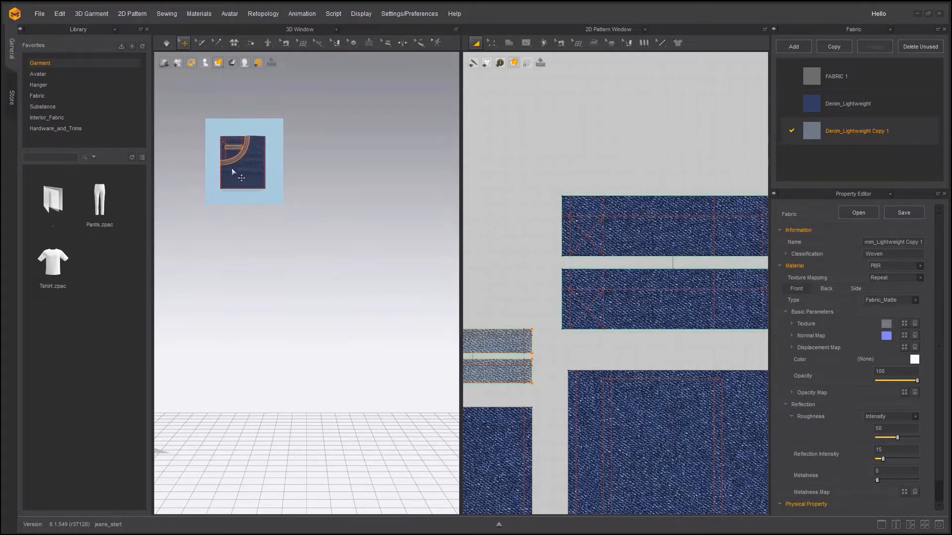
- Select the Denim_Lightweight fabric and review its material and physical properties, with the denim sample shown up close in 3D
middle_drag(249, 208, 380, 364)
scroll(381, 364, up, 6)
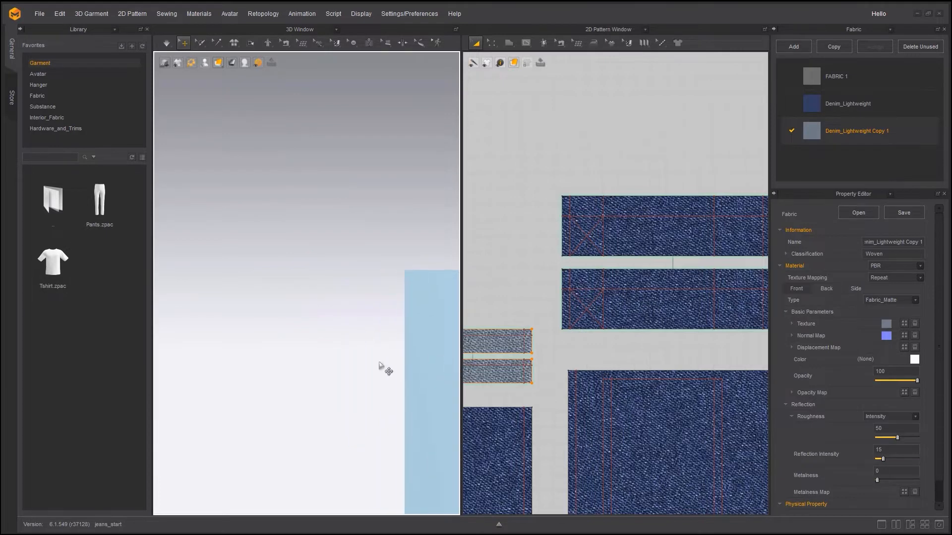
scroll(380, 366, down, 6)
scroll(249, 273, up, 2)
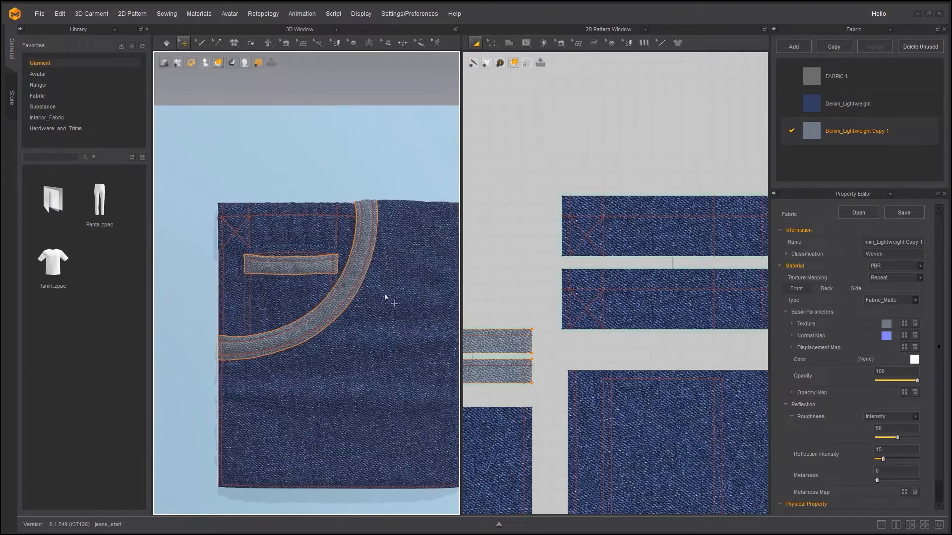
click(879, 99)
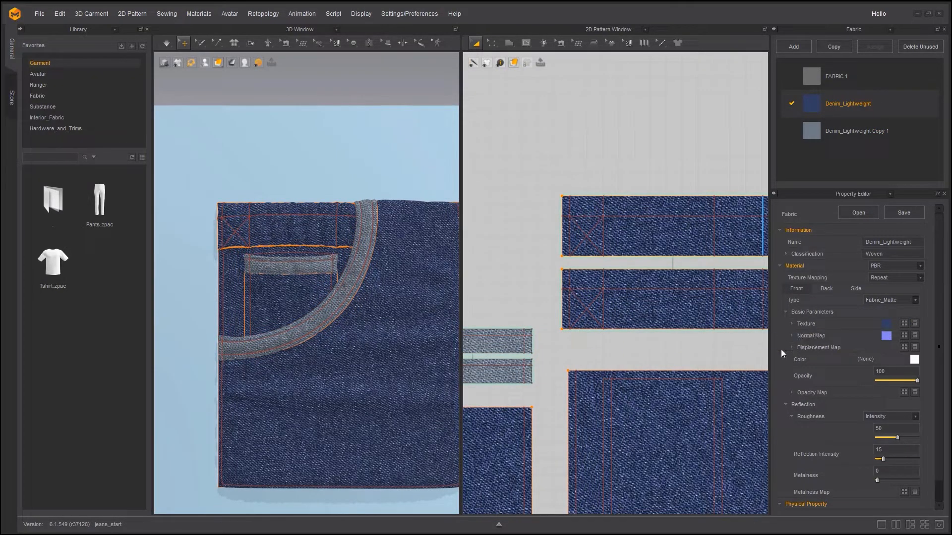
scroll(781, 352, down, 1)
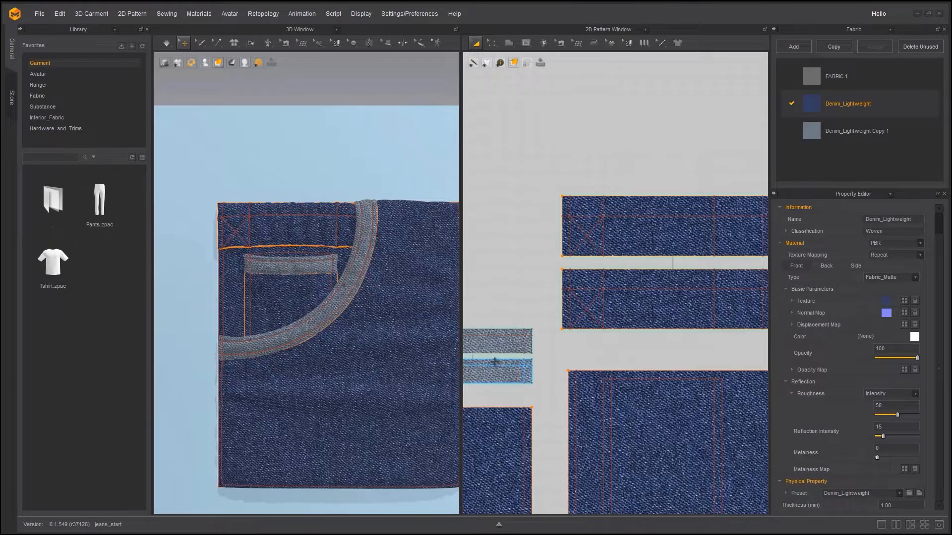
- Run the simulation and pull on the front panel and the small pocket to test how the layered cloth behaves
scroll(622, 368, down, 3)
scroll(385, 341, down, 3)
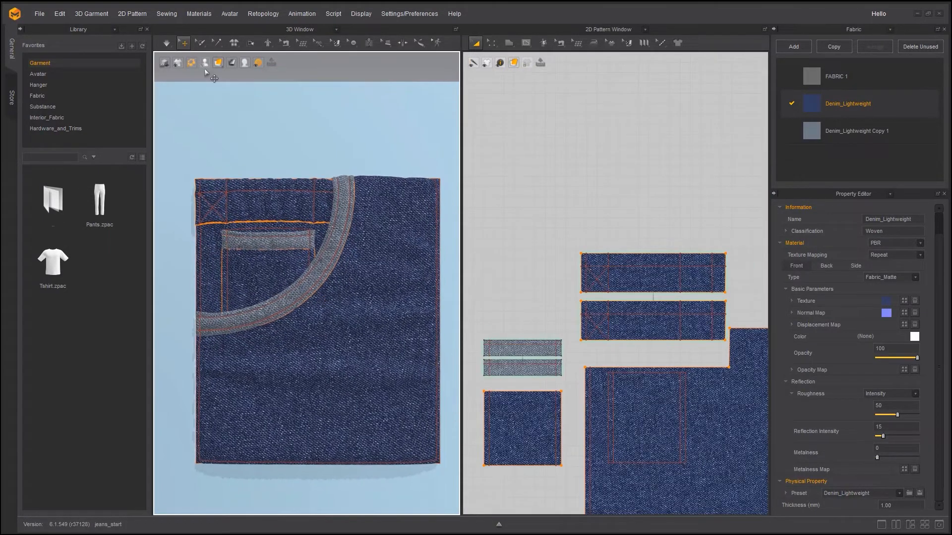
click(167, 43)
right_drag(253, 386, 314, 395)
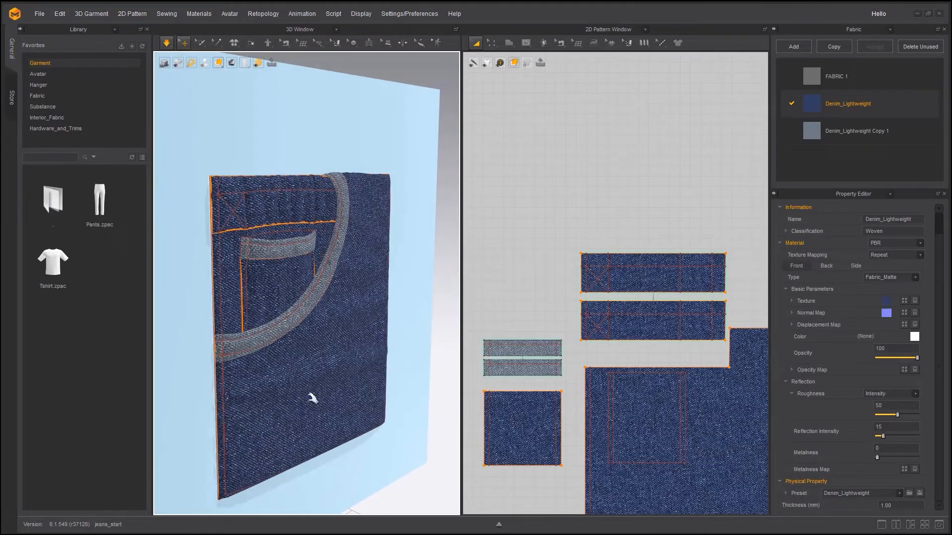
click(340, 348)
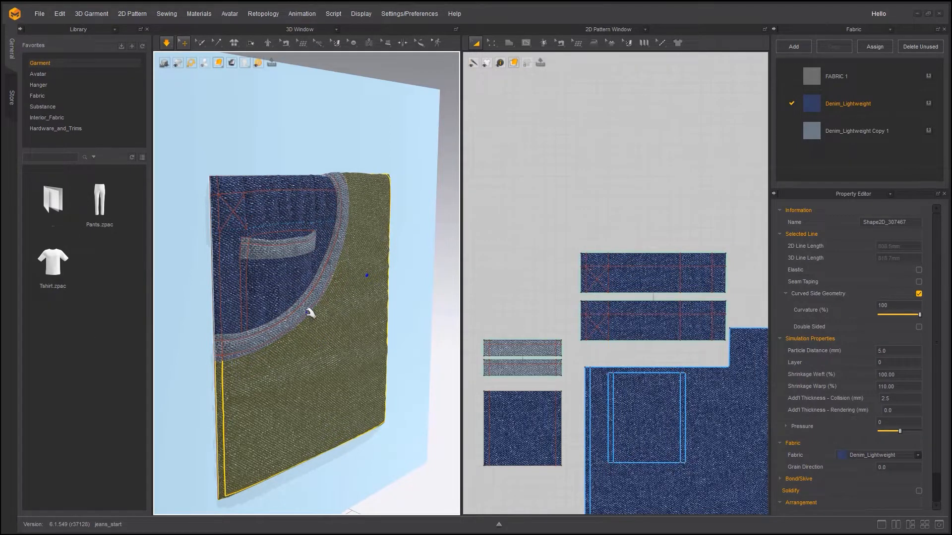
click(310, 273)
right_drag(315, 300, 229, 253)
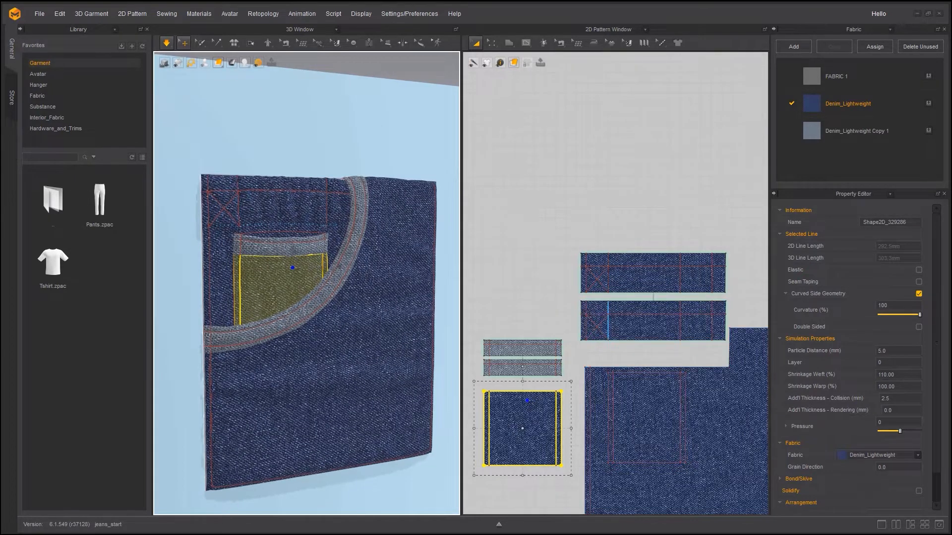
right_drag(350, 344, 341, 271)
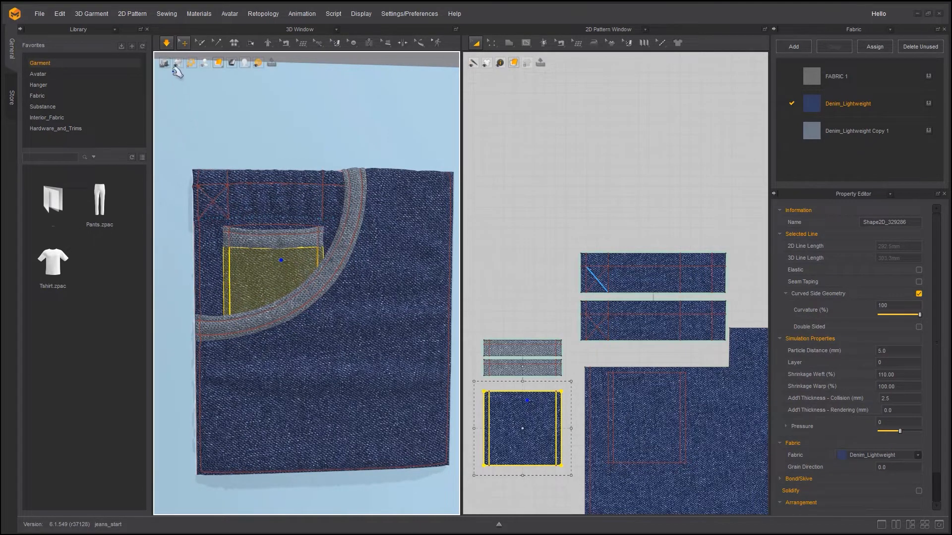
- Hide the red internal lines on the garment in the 3D view and stop the simulation
mouse_move(192, 65)
key(space)
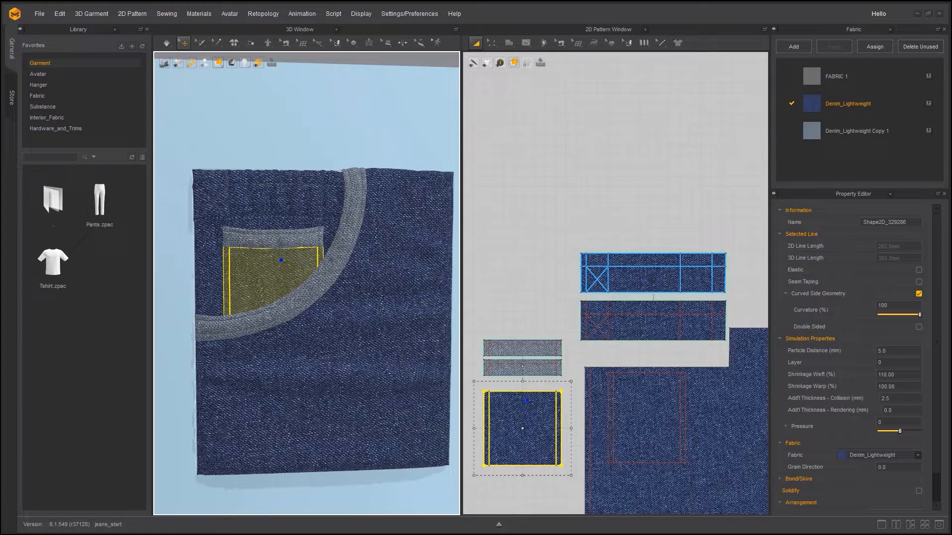
scroll(666, 304, down, 4)
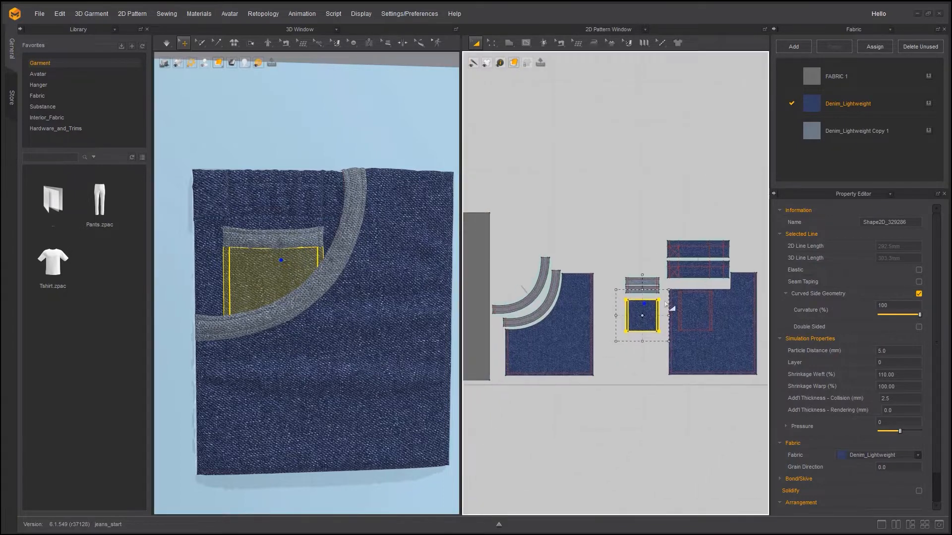
- Examine the whole pattern layout and the 3D pocket sample, and look over the reference photos of topstitched jeans
scroll(667, 302, down, 3)
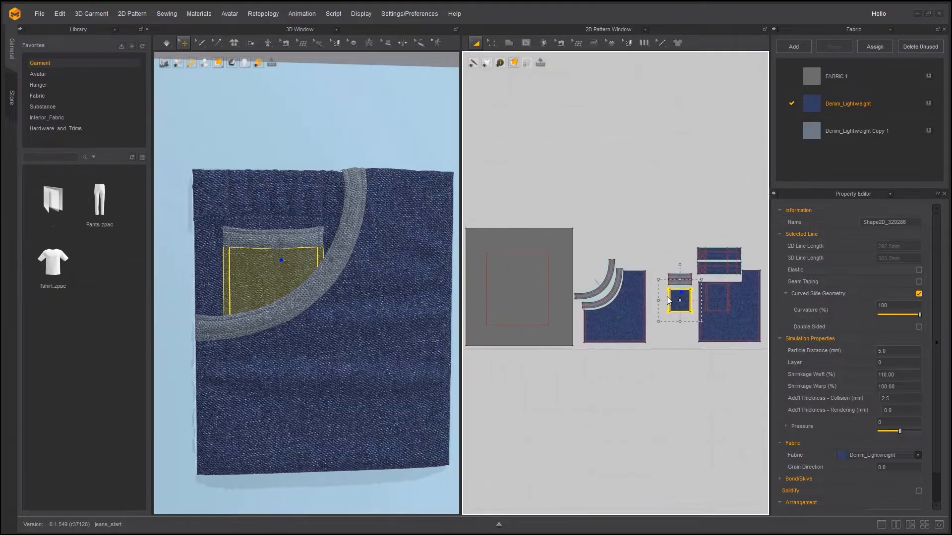
right_drag(354, 378, 308, 382)
middle_drag(308, 382, 281, 370)
right_drag(280, 370, 342, 411)
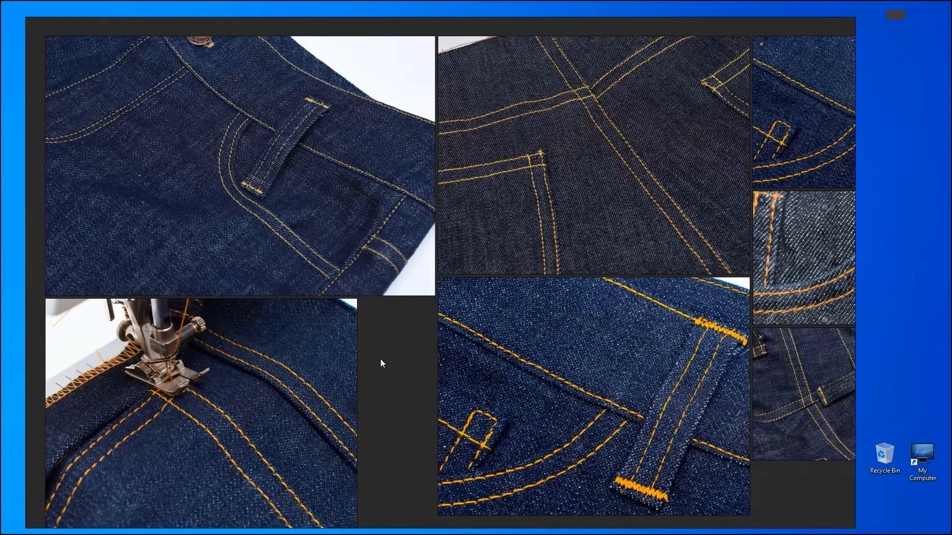
scroll(487, 315, down, 3)
scroll(477, 311, up, 2)
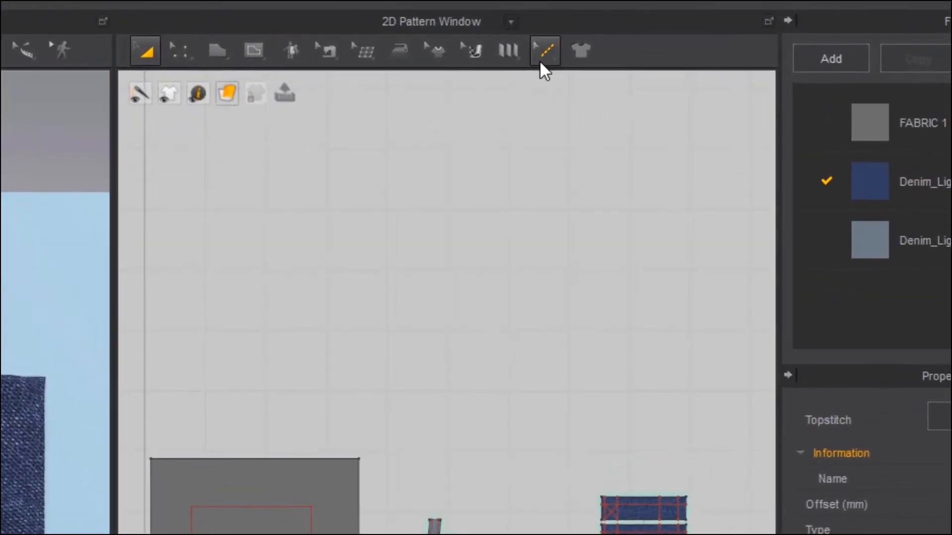
- Detach the topstitch tools as a floating palette and display the Topstitch list in place of the Fabric list
click(546, 56)
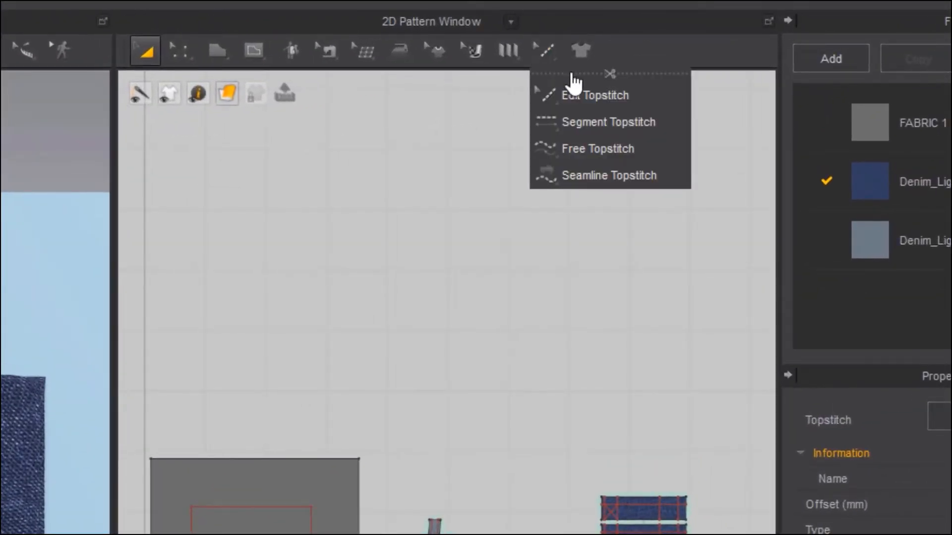
drag(580, 75, 670, 93)
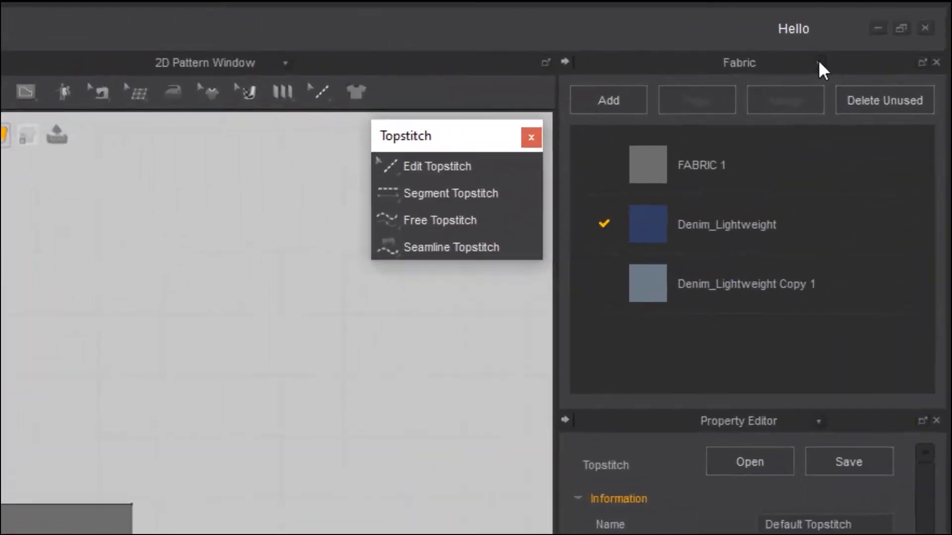
click(890, 29)
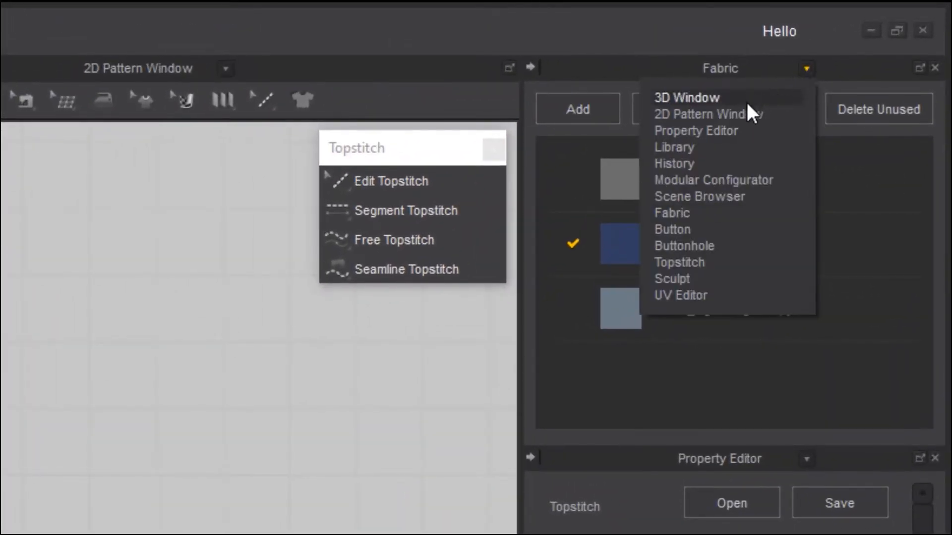
click(680, 263)
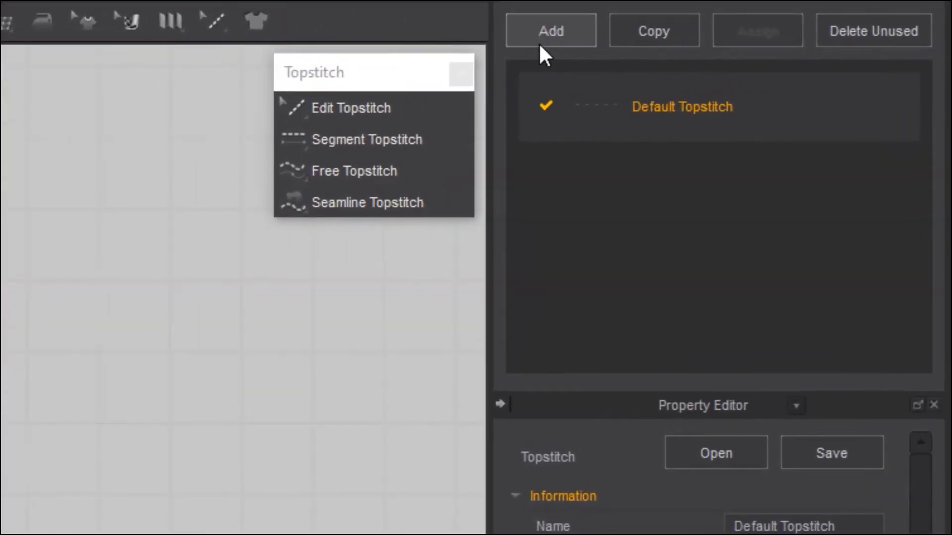
- Add a new topstitch style and rename it Topstitch Jeans
click(790, 50)
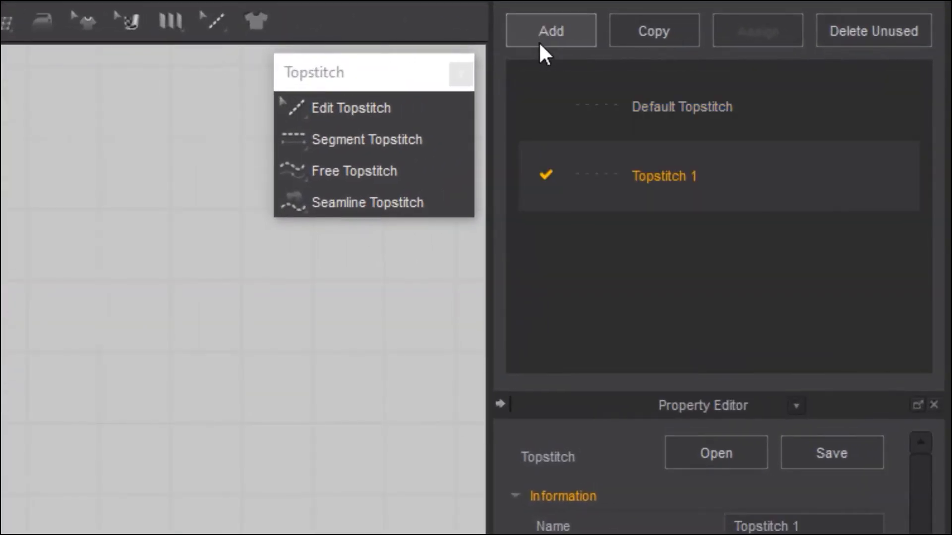
double_click(670, 180)
click(710, 179)
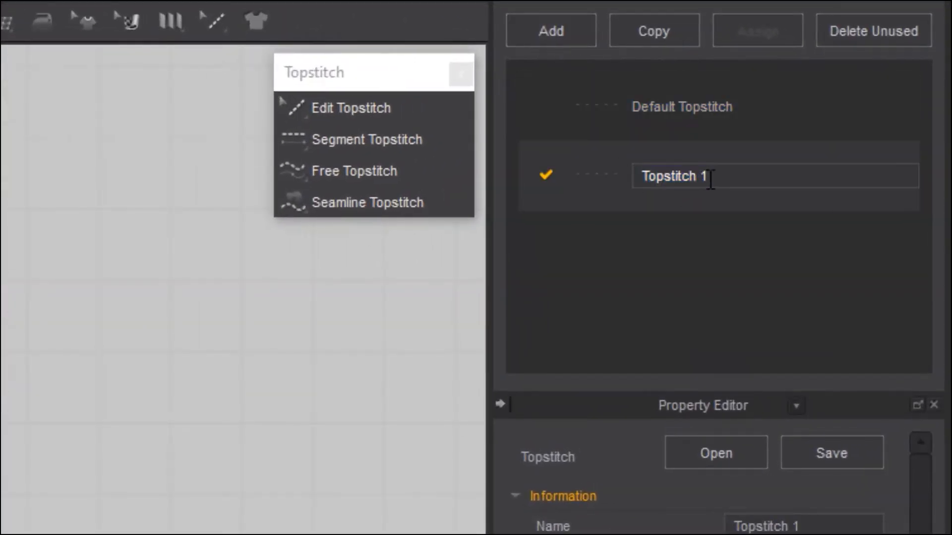
key(BackSpace)
text(Jeans)
click(696, 280)
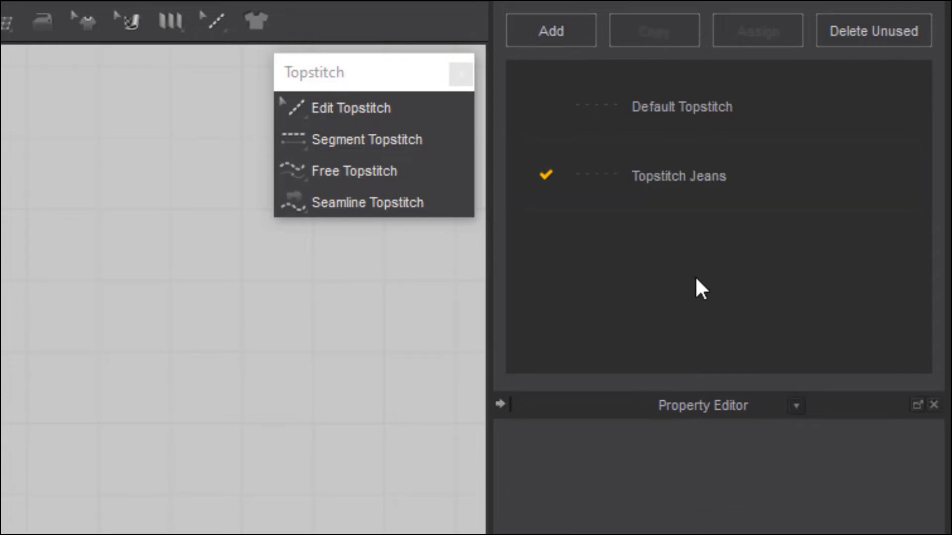
- Switch between Default Topstitch and Topstitch Jeans, leaving Topstitch Jeans as the active style
click(676, 188)
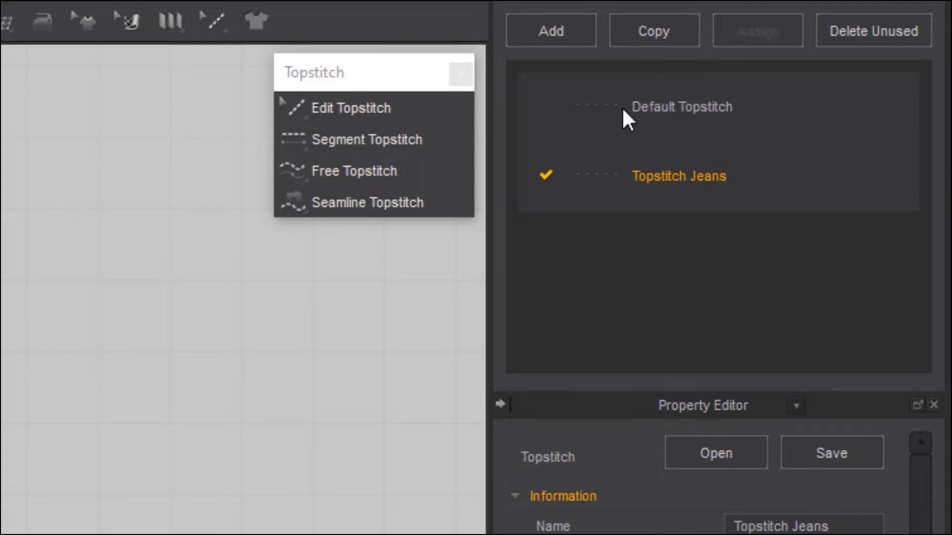
click(674, 102)
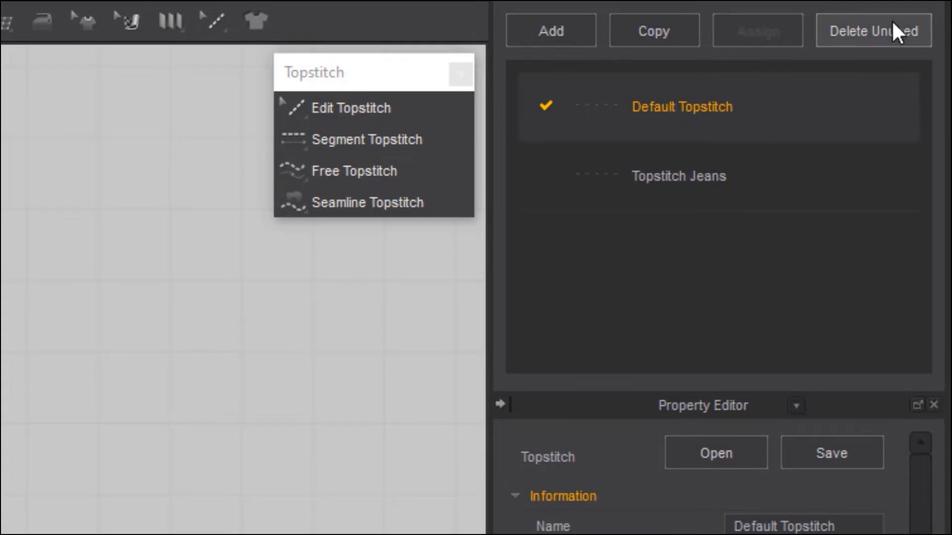
click(729, 174)
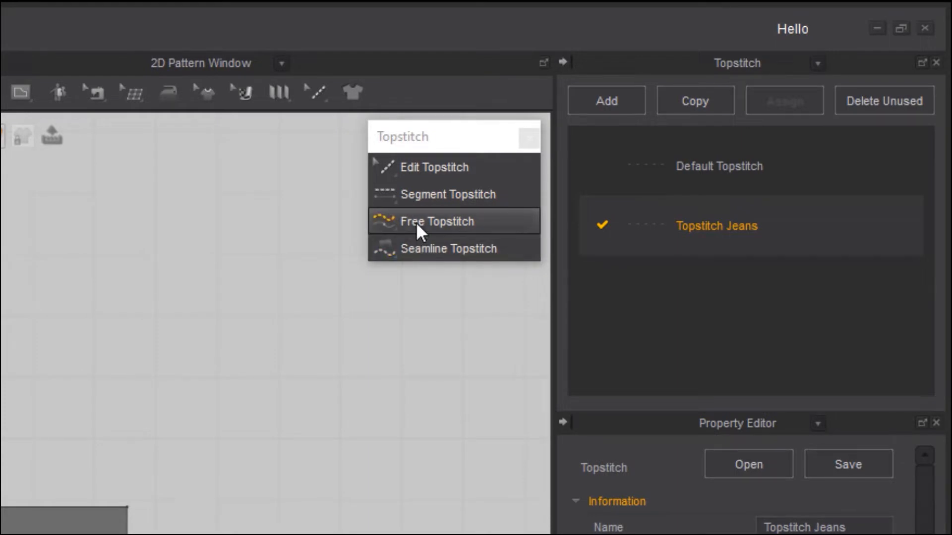
- Compare the topstitch tools with the sewing tools in a floating Sewing palette, and close that palette
click(400, 142)
click(96, 97)
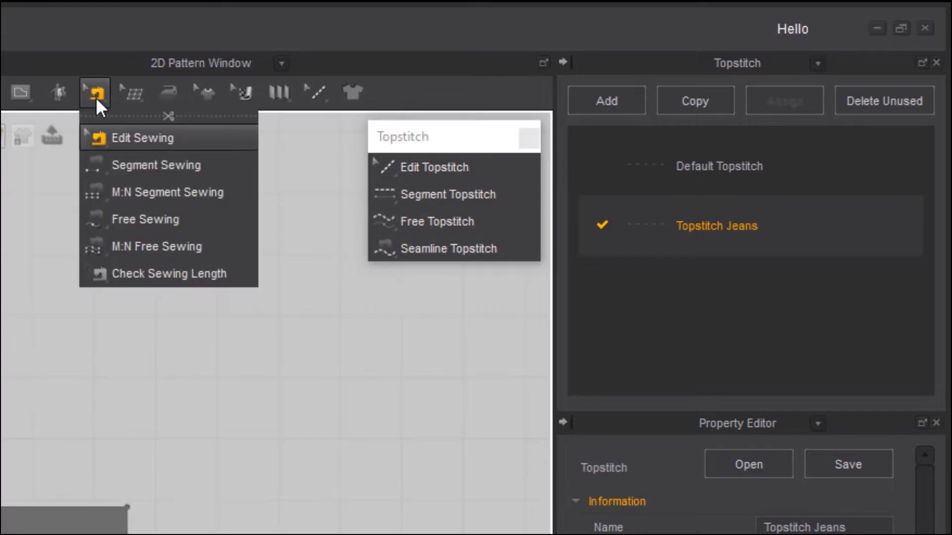
click(125, 118)
drag(165, 130, 243, 143)
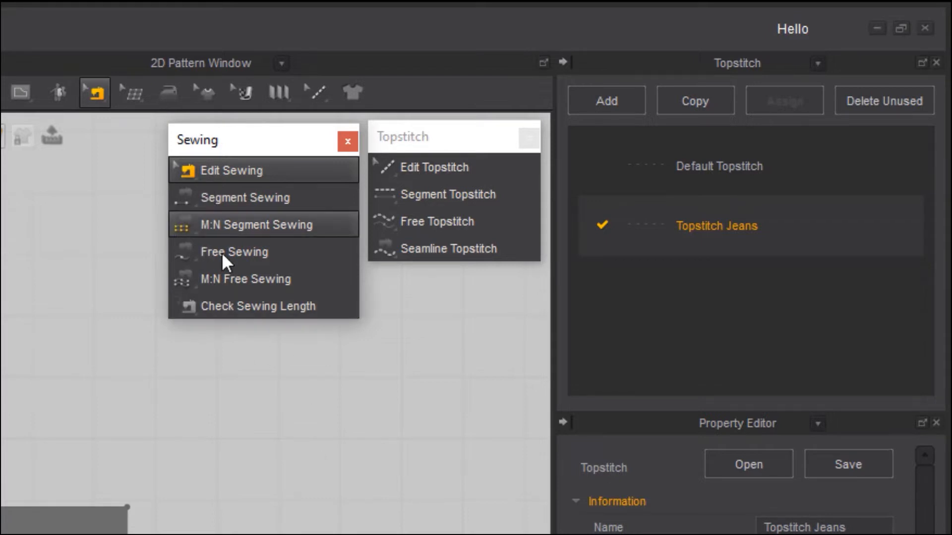
click(347, 142)
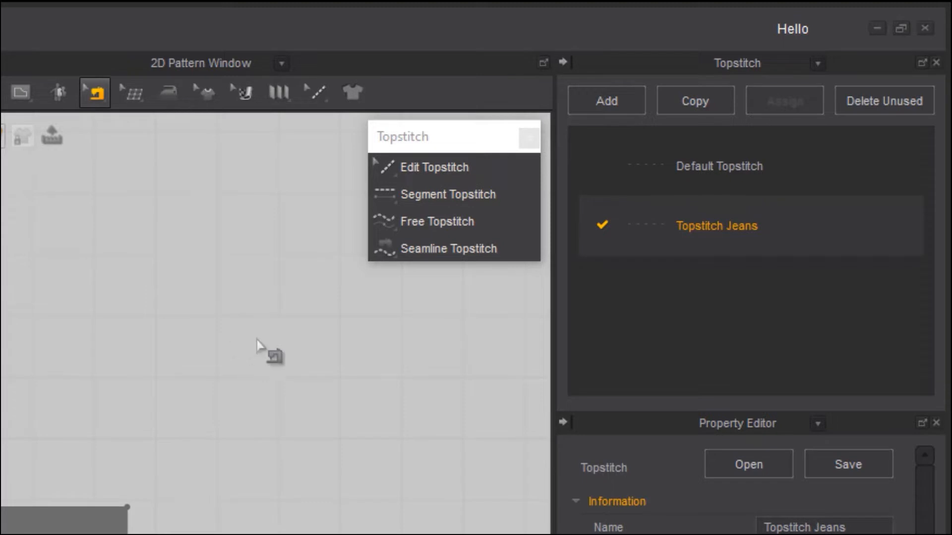
- Add segment topstitches along the inner and outer curved internal lines of the upper curved pocket strip
click(406, 195)
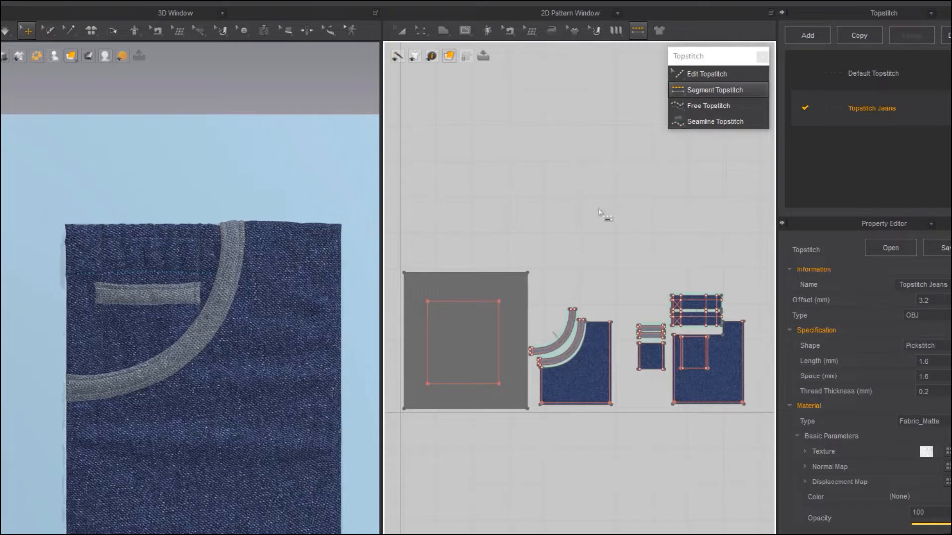
scroll(558, 286, up, 1)
scroll(579, 332, up, 5)
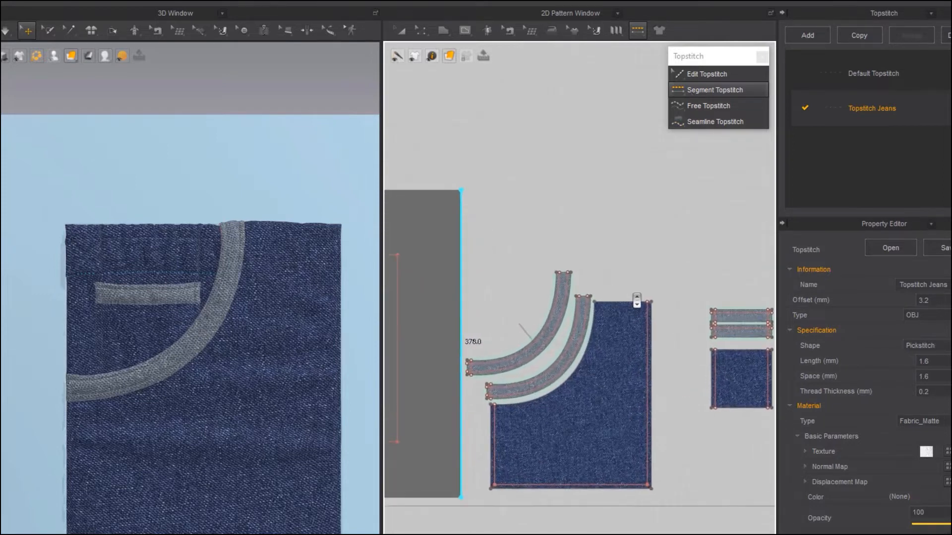
scroll(569, 306, up, 2)
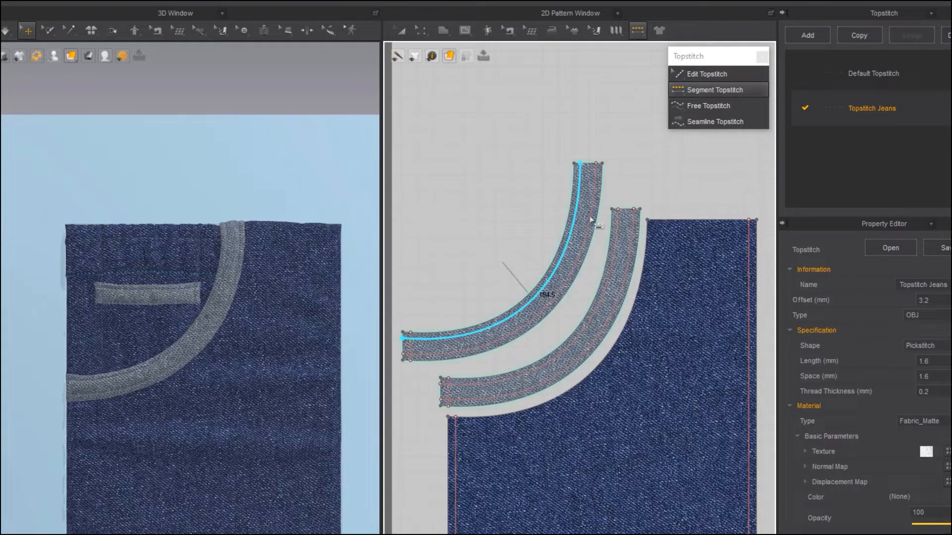
click(569, 255)
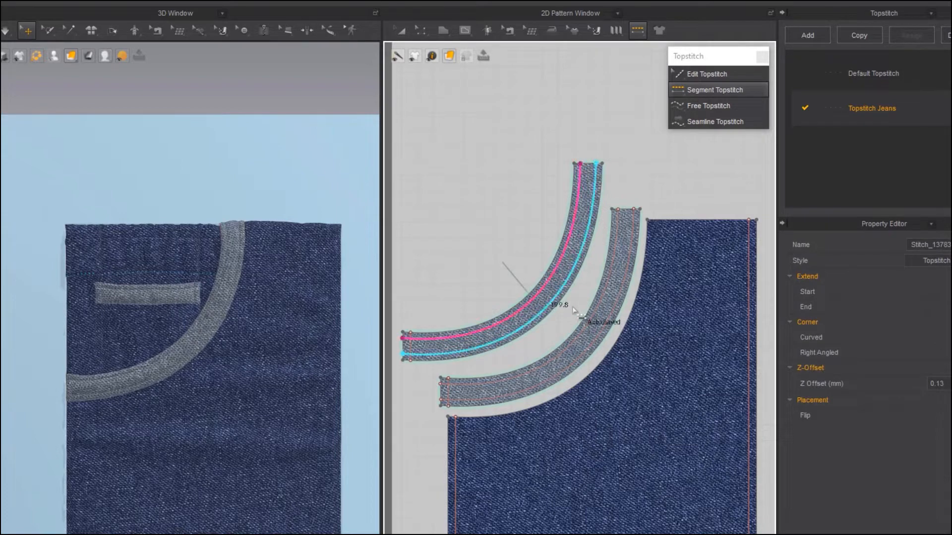
scroll(191, 336, up, 4)
scroll(187, 338, up, 8)
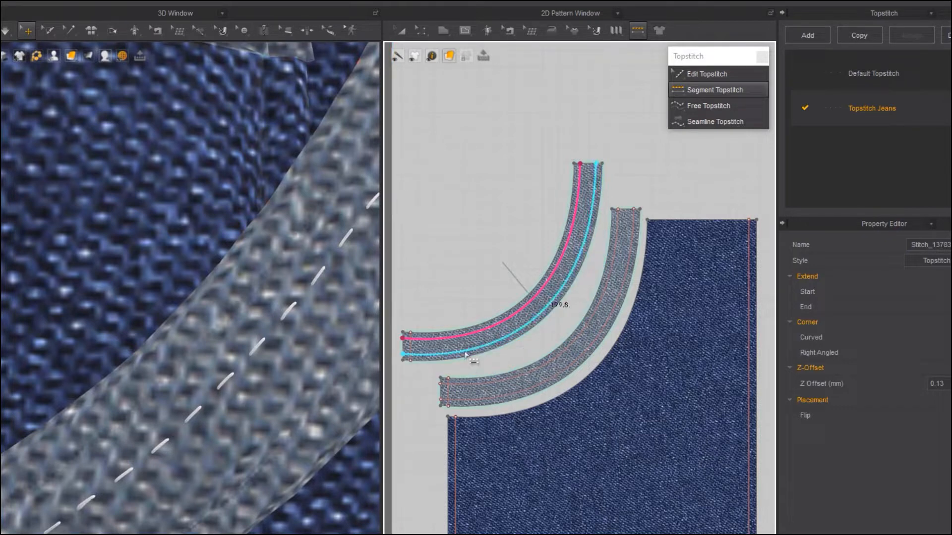
click(466, 354)
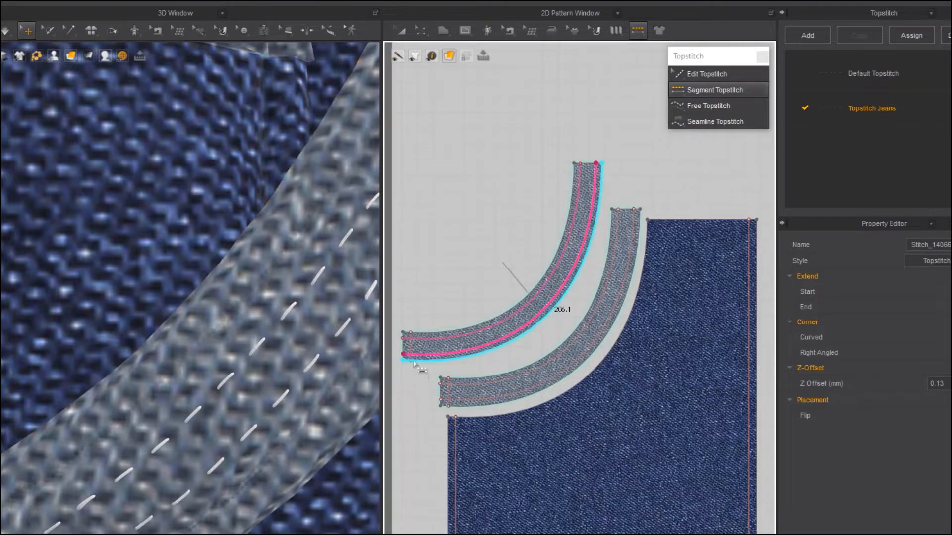
click(447, 362)
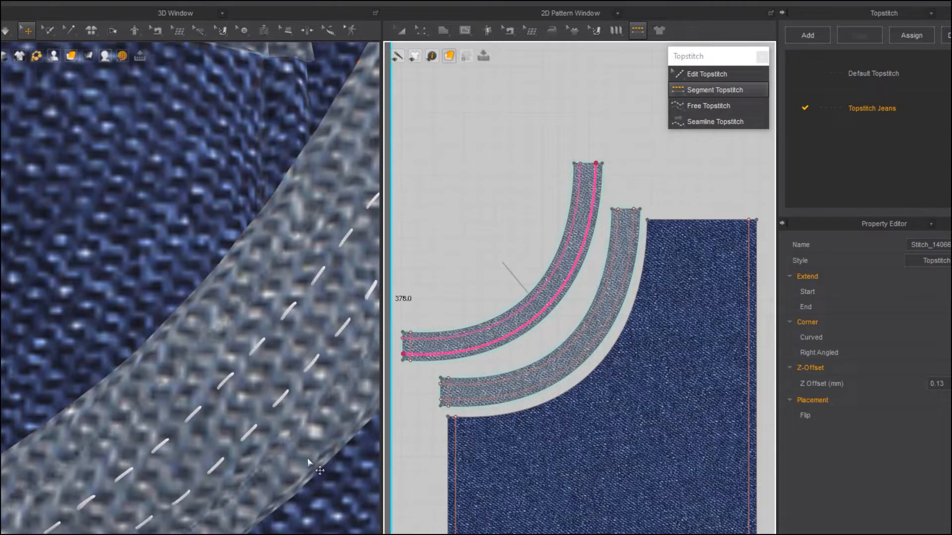
- Delete both segment topstitches from the upper curved pocket strip using Edit Topstitch
click(696, 76)
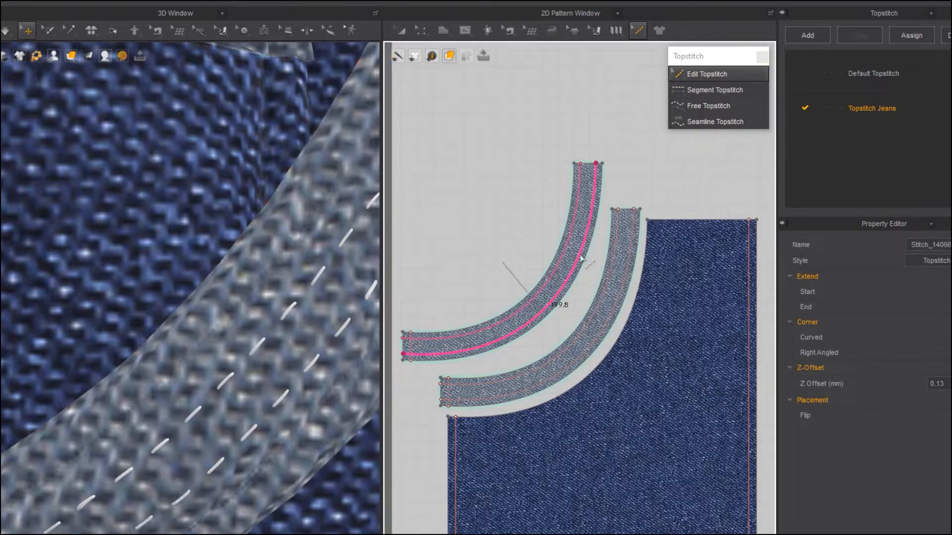
key(Escape)
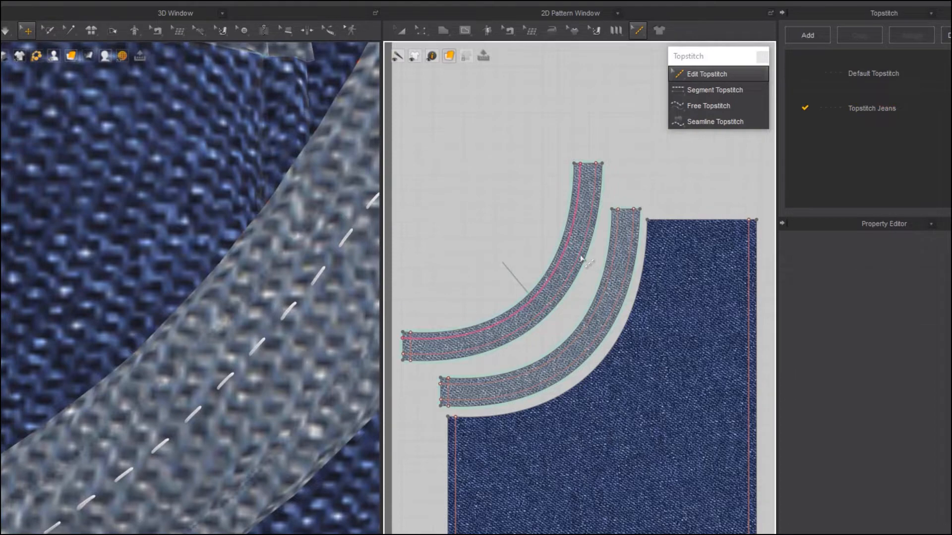
scroll(570, 257, up, 5)
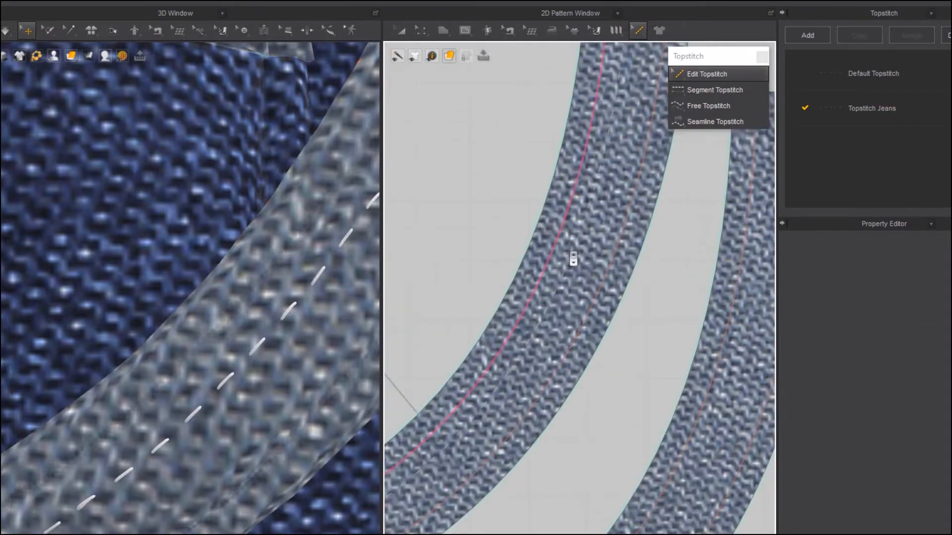
right_click(559, 244)
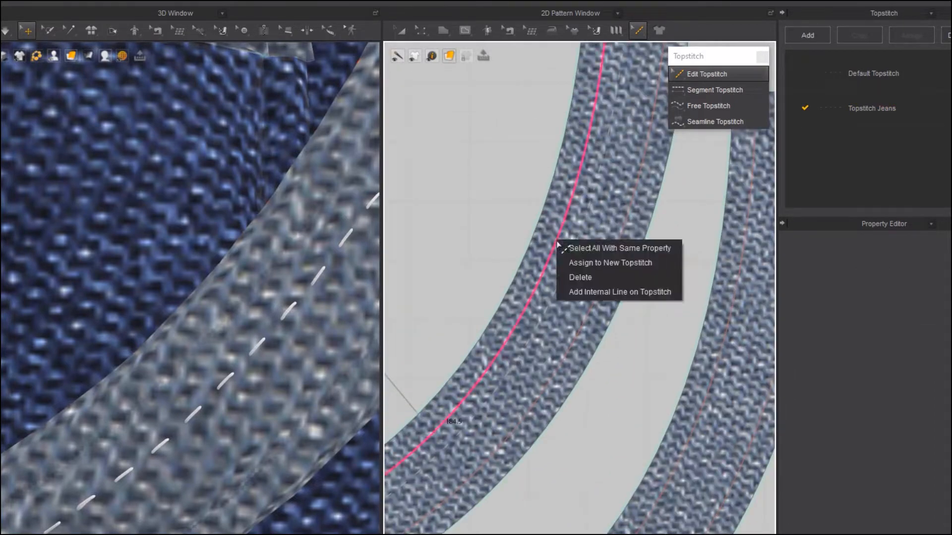
click(582, 276)
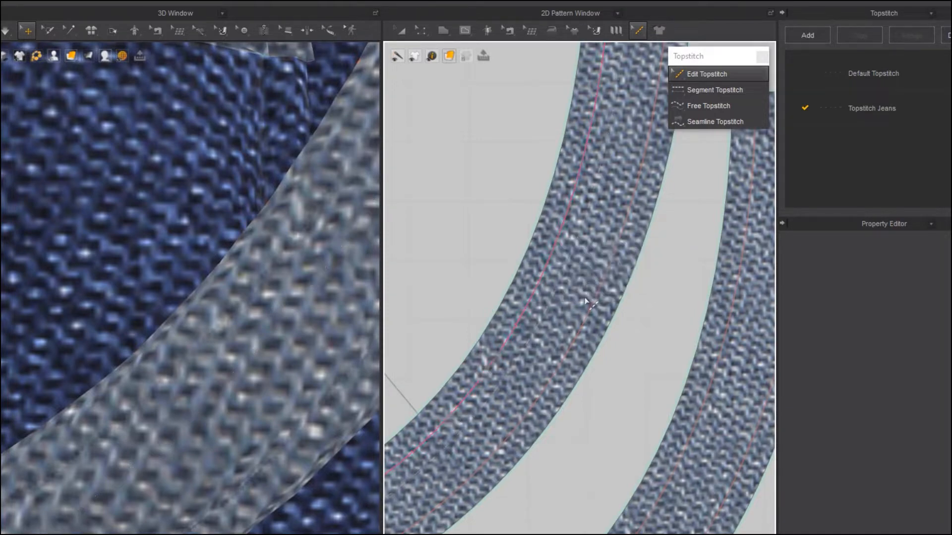
- Draw a free topstitch along part of the upper curved strip's inner internal line and check it in 3D
scroll(585, 299, down, 3)
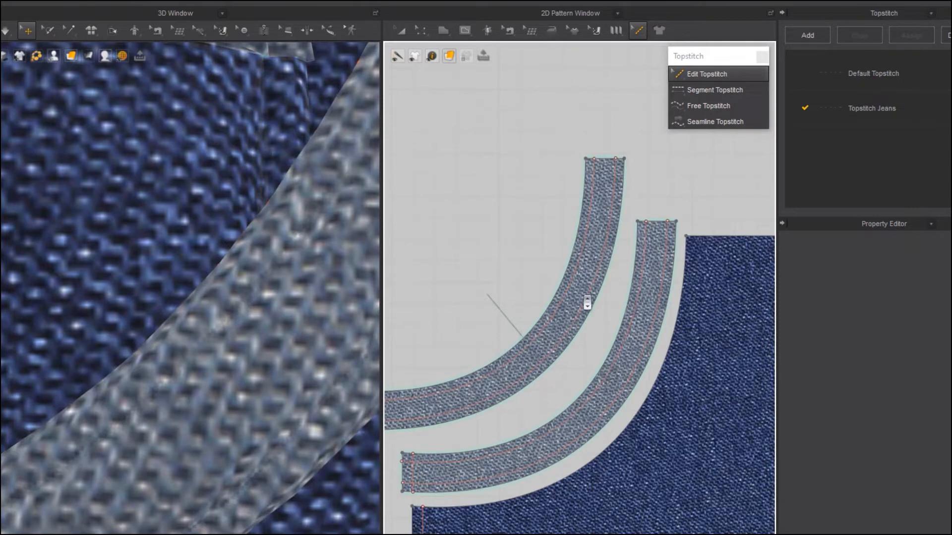
middle_drag(559, 296, 604, 265)
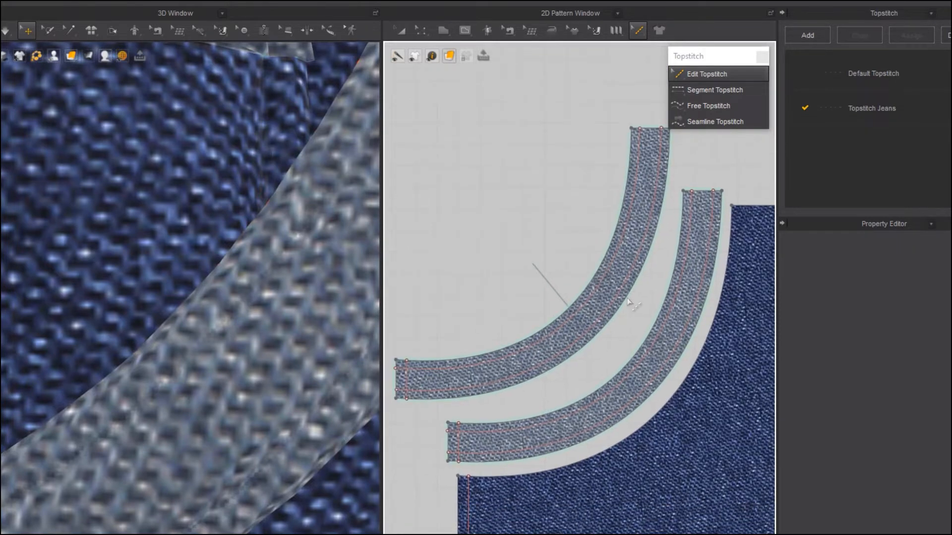
click(717, 107)
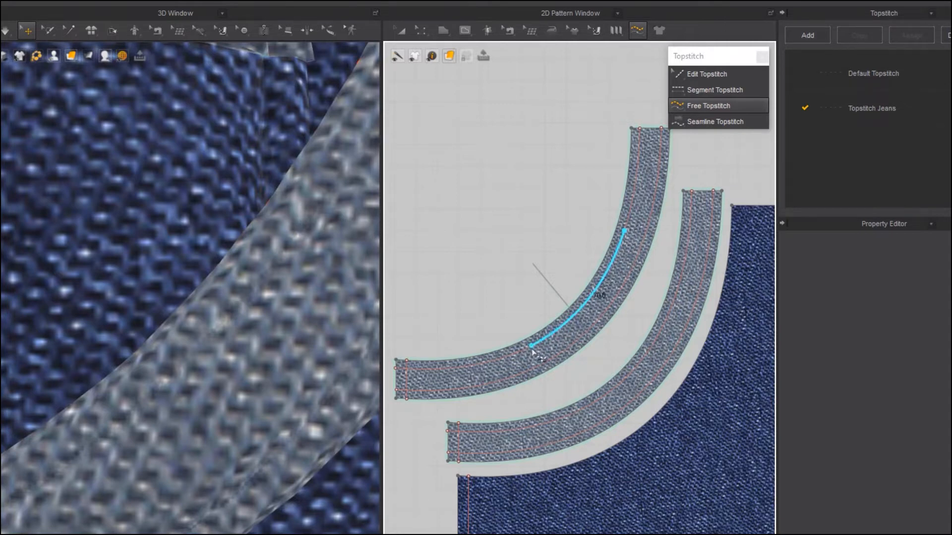
click(465, 376)
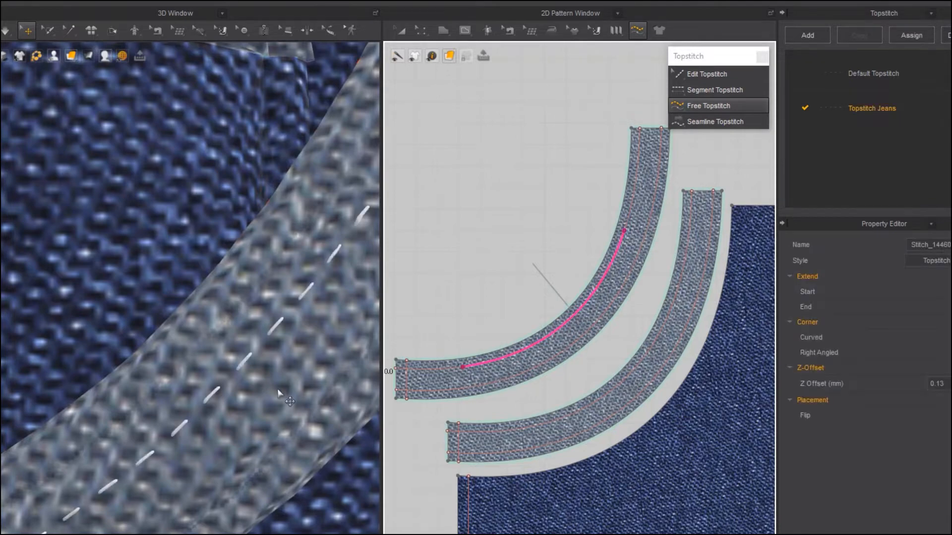
scroll(197, 389, down, 5)
scroll(197, 389, down, 3)
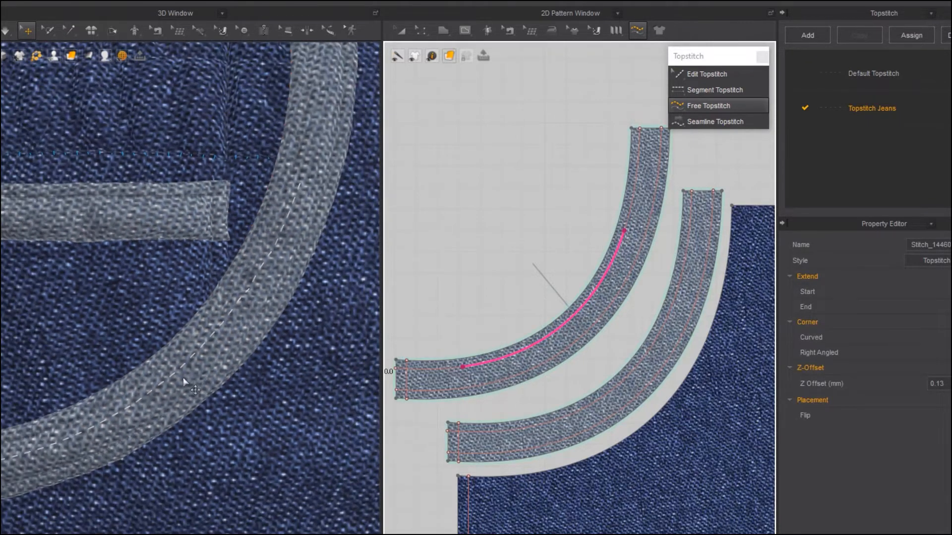
middle_drag(144, 370, 199, 337)
scroll(198, 337, down, 4)
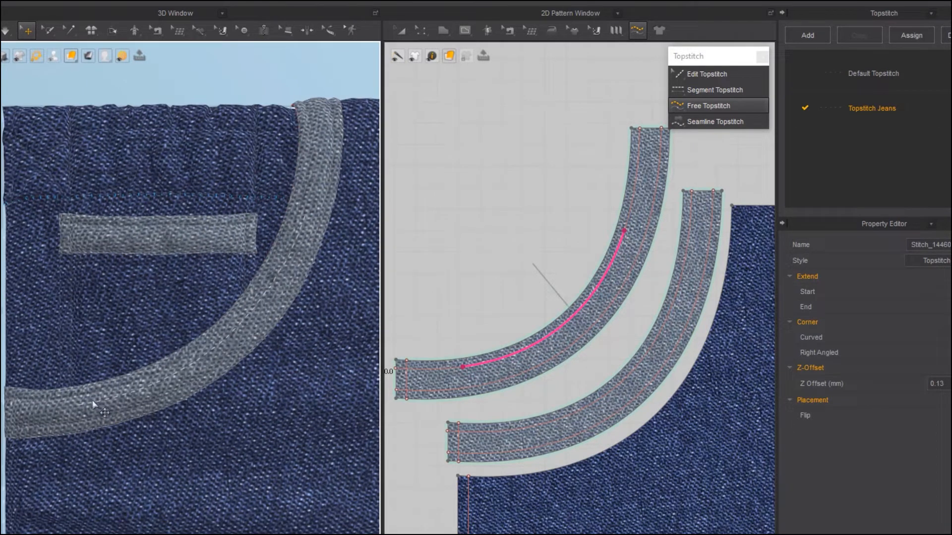
- Draw a free topstitch along part of the upper curved strip's outer internal line
click(644, 240)
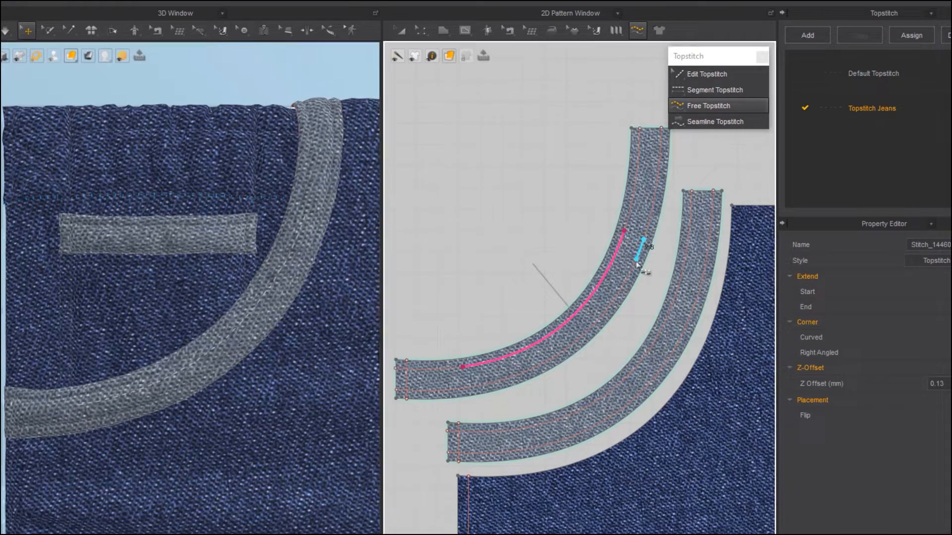
click(582, 336)
- Delete both free topstitches from the upper curved strip with Edit Topstitch
click(707, 72)
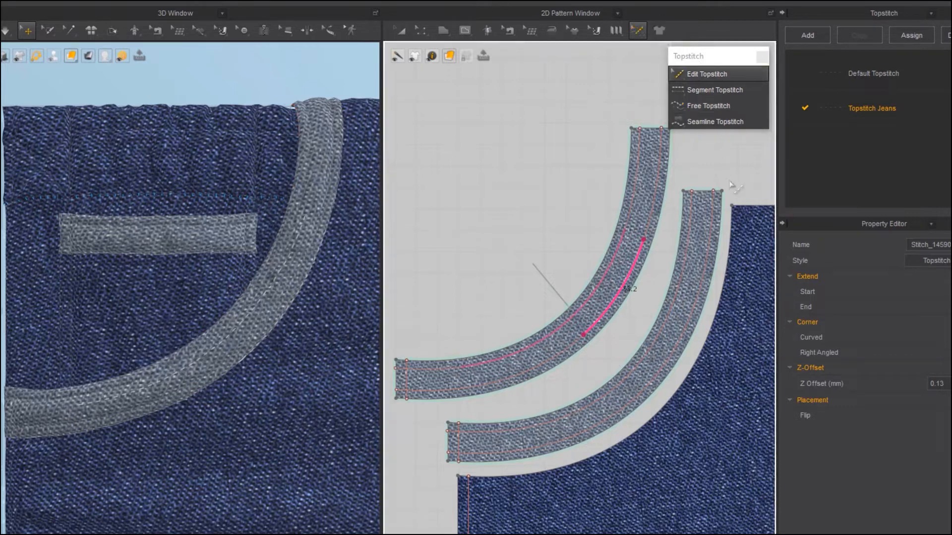
shift+click(607, 272)
click(631, 321)
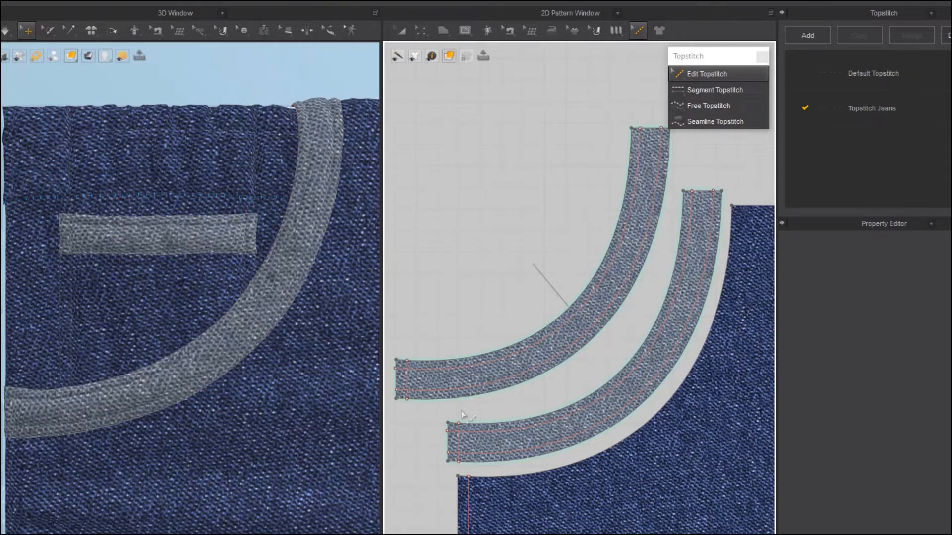
- Add a seamline topstitch along the full inner curved seam shared by the two curved strips and check it in 3D
click(705, 121)
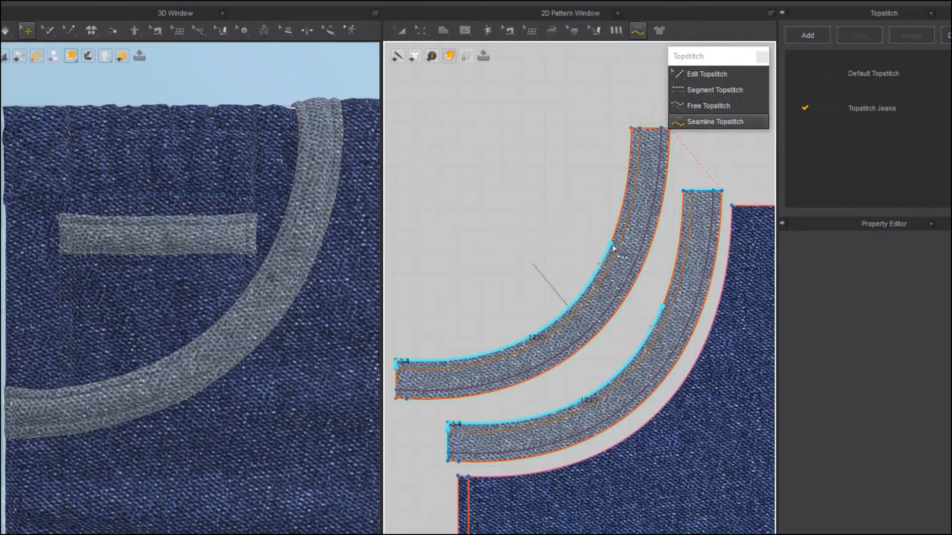
scroll(611, 252, up, 2)
scroll(540, 317, down, 5)
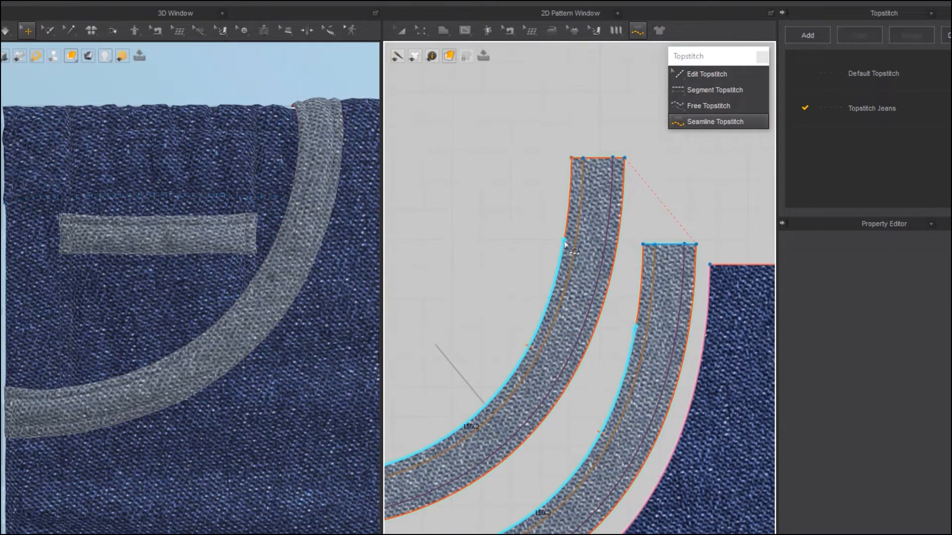
click(572, 161)
scroll(253, 297, up, 3)
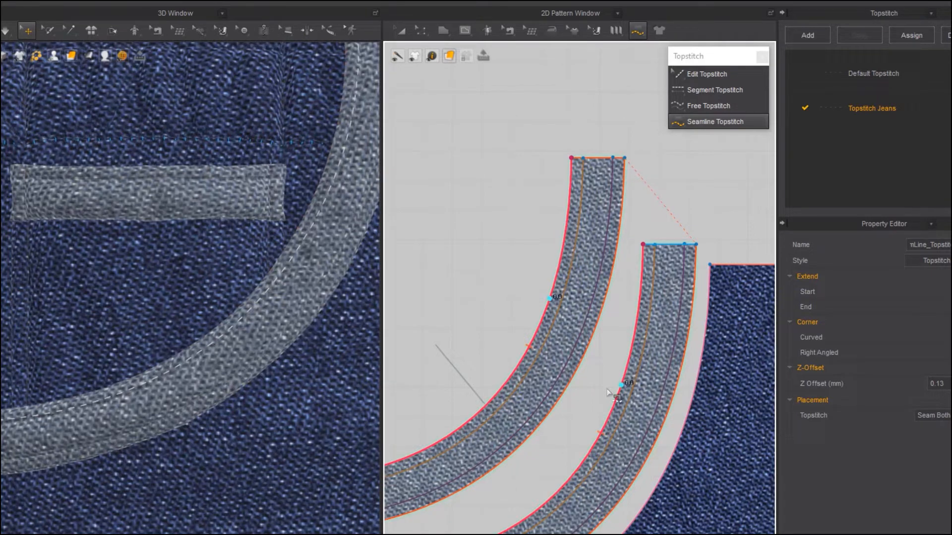
- Add a seamline topstitch along the whole curved seam joining the lower strip's outer edge to the denim panel
middle_drag(554, 462, 548, 272)
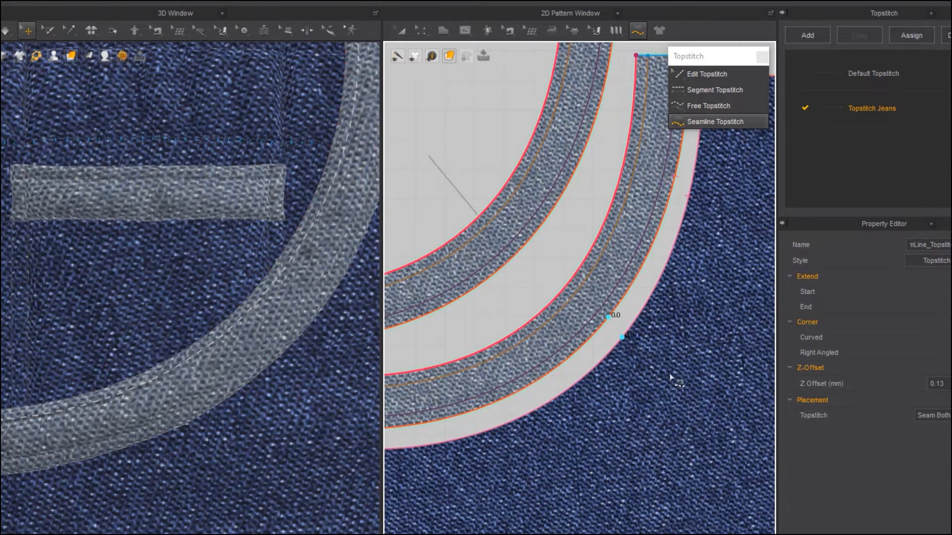
middle_drag(625, 318, 590, 457)
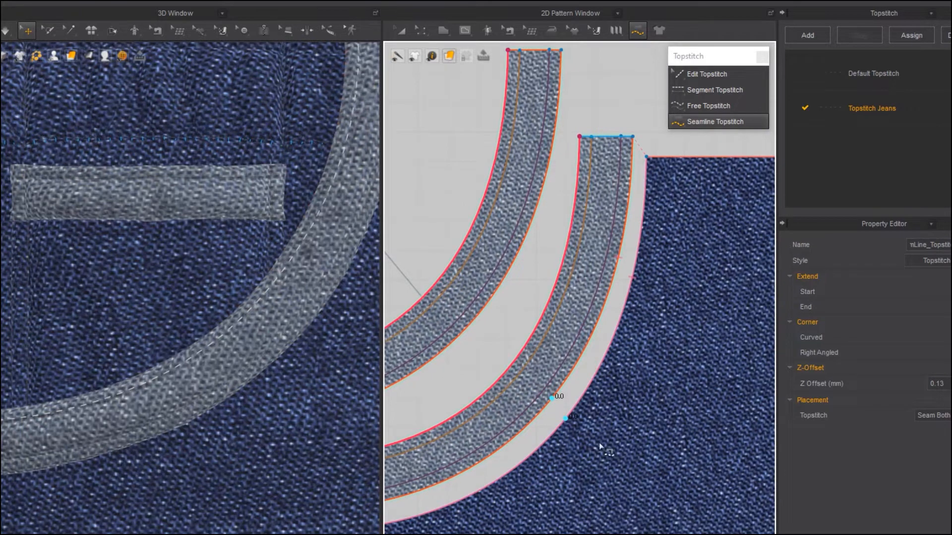
click(634, 142)
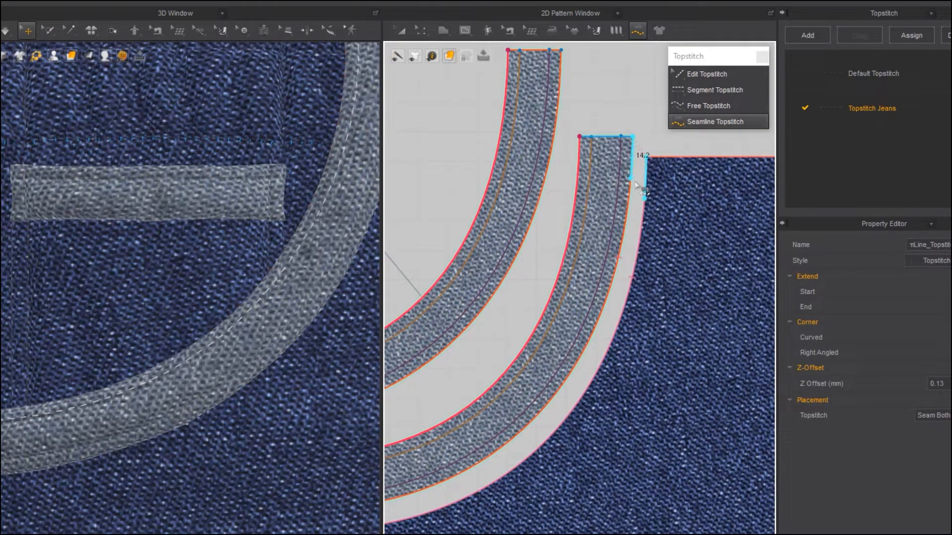
middle_drag(581, 329, 691, 197)
middle_drag(600, 296, 602, 292)
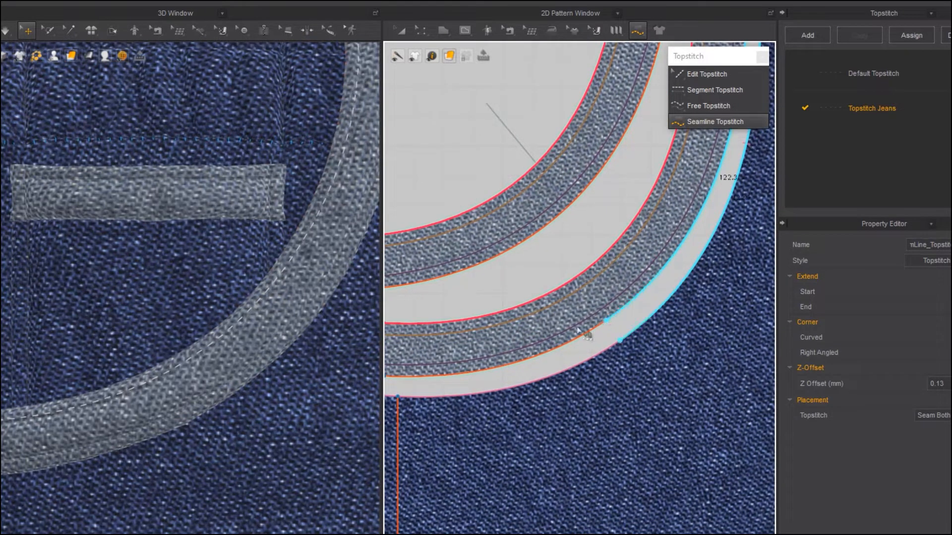
middle_drag(546, 357, 672, 255)
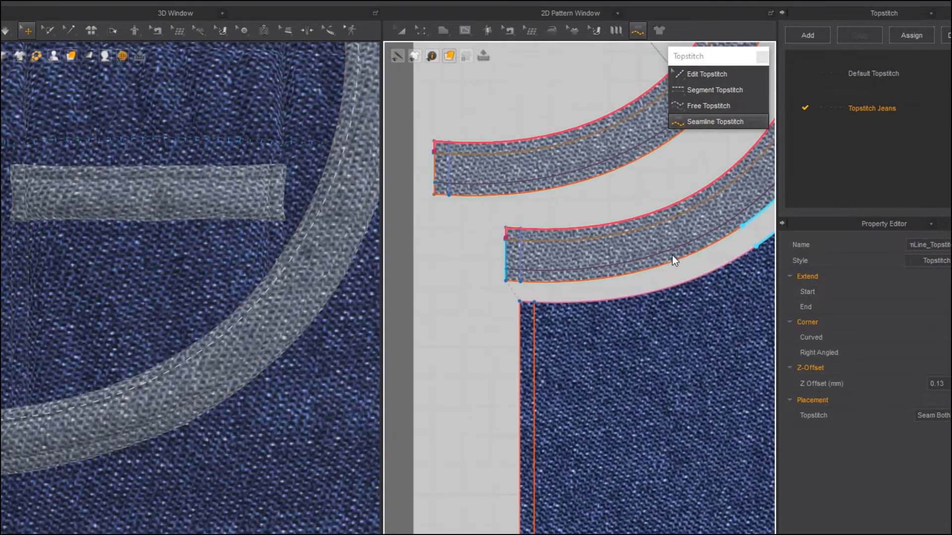
click(512, 294)
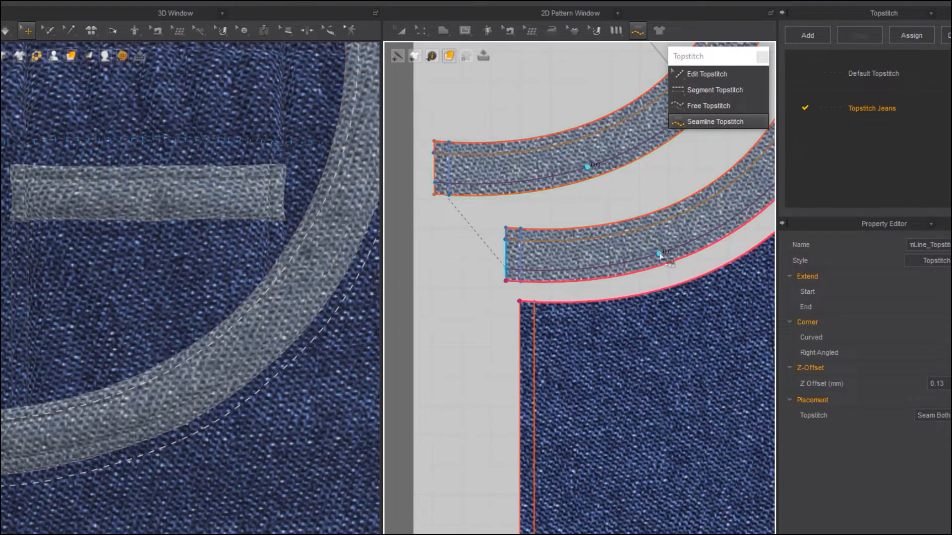
- Delete the two seamline topstitches, on the strip-to-panel seam and the strips' inner curved seam, with Edit Topstitch
scroll(659, 256, down, 4)
scroll(480, 419, up, 2)
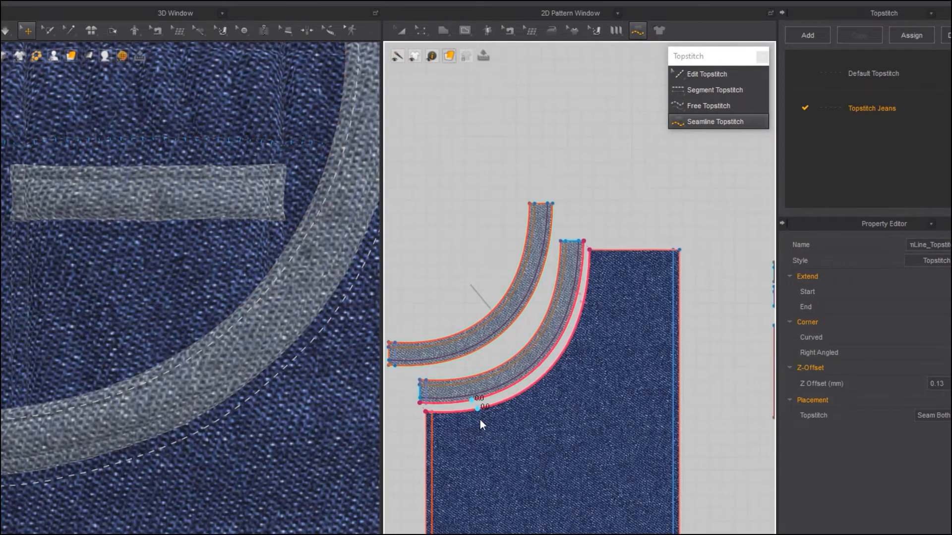
middle_drag(480, 419, 508, 403)
click(698, 74)
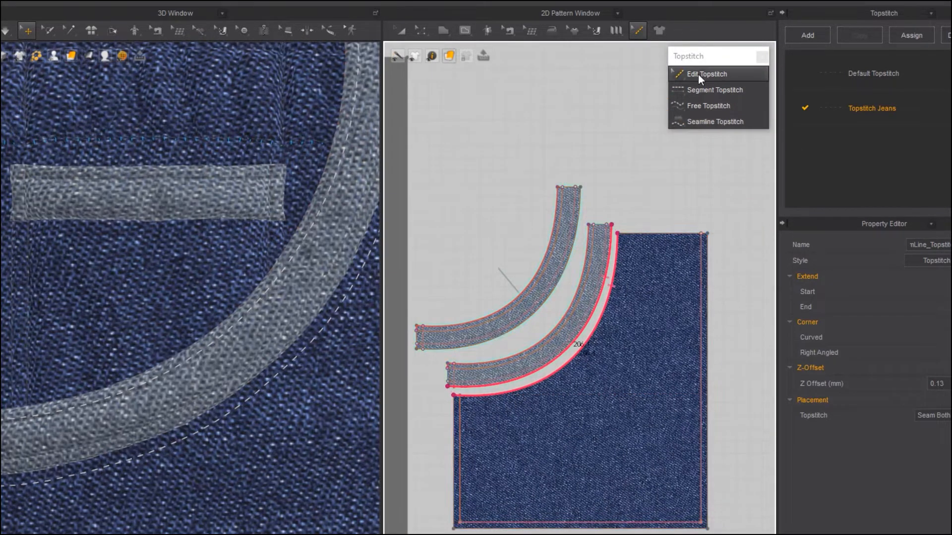
right_click(530, 385)
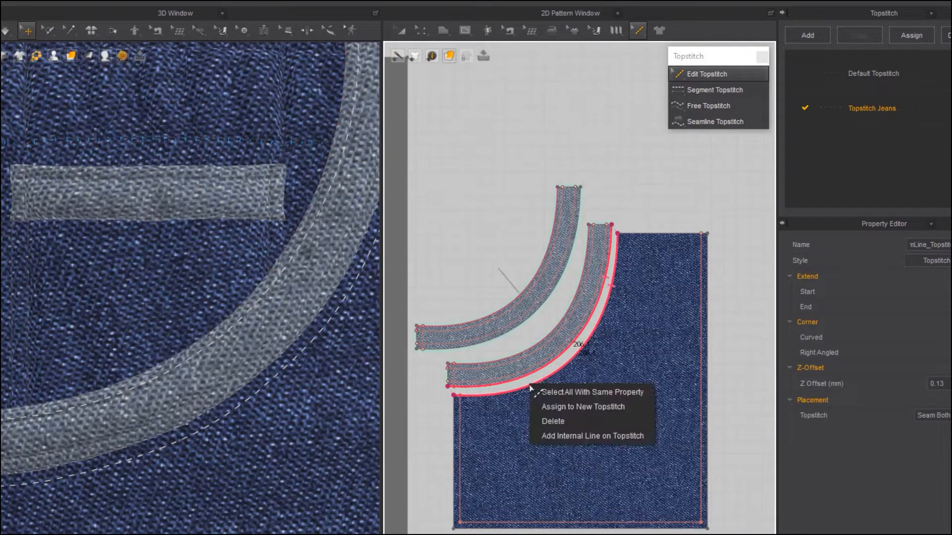
click(553, 421)
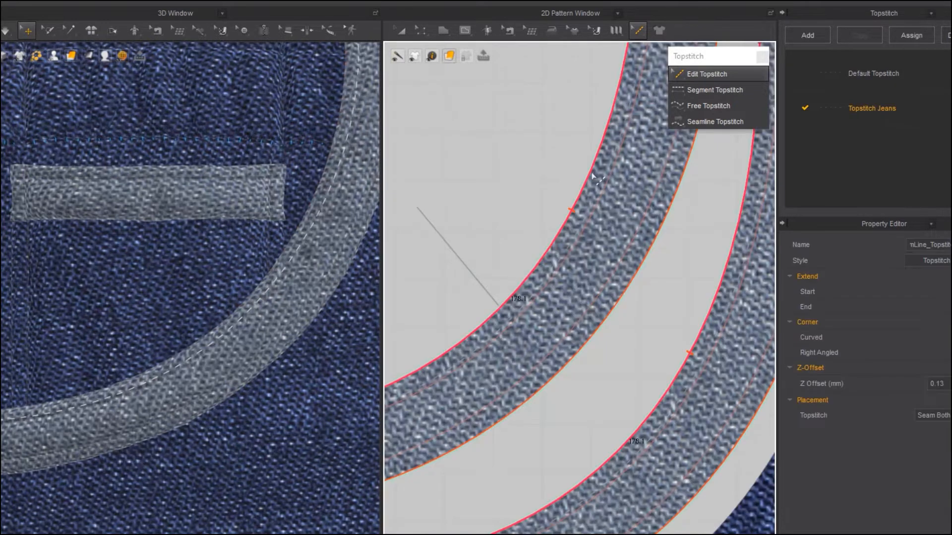
right_click(592, 174)
click(615, 206)
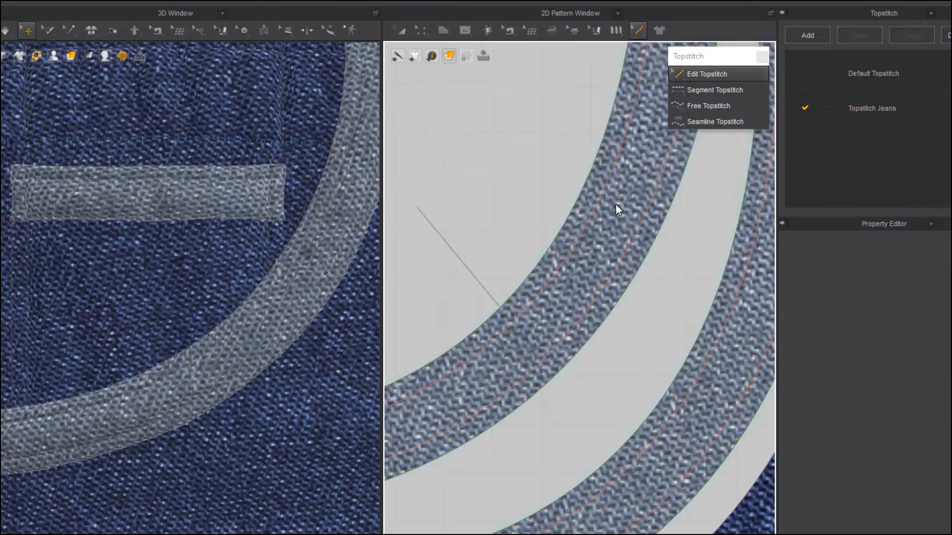
- Add segment topstitches to all outer edges of both curved strips and the adjoining denim panel at once
scroll(619, 212, down, 5)
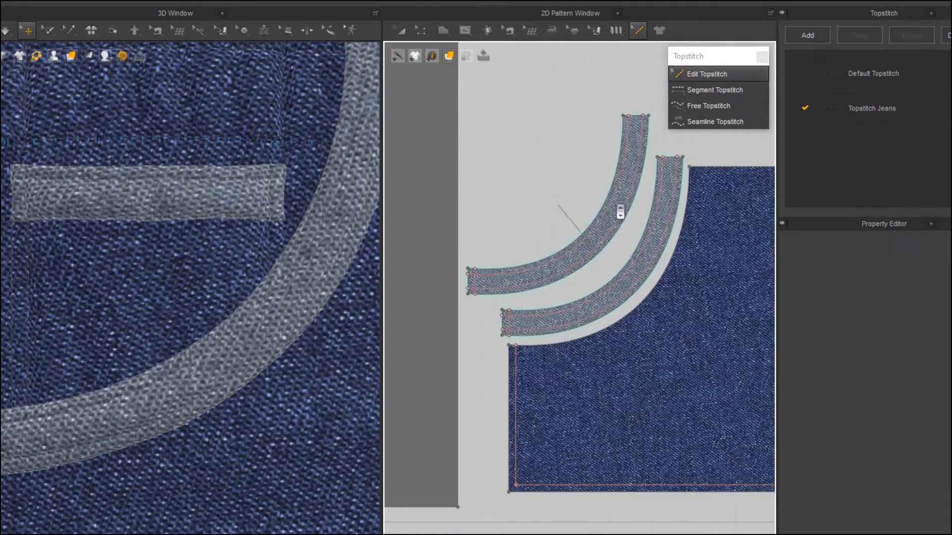
middle_drag(616, 225, 572, 242)
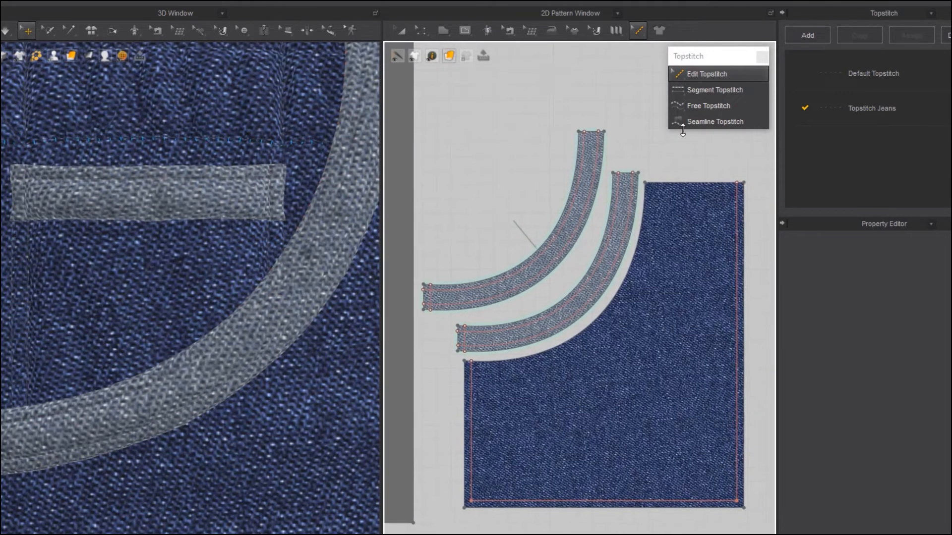
click(698, 93)
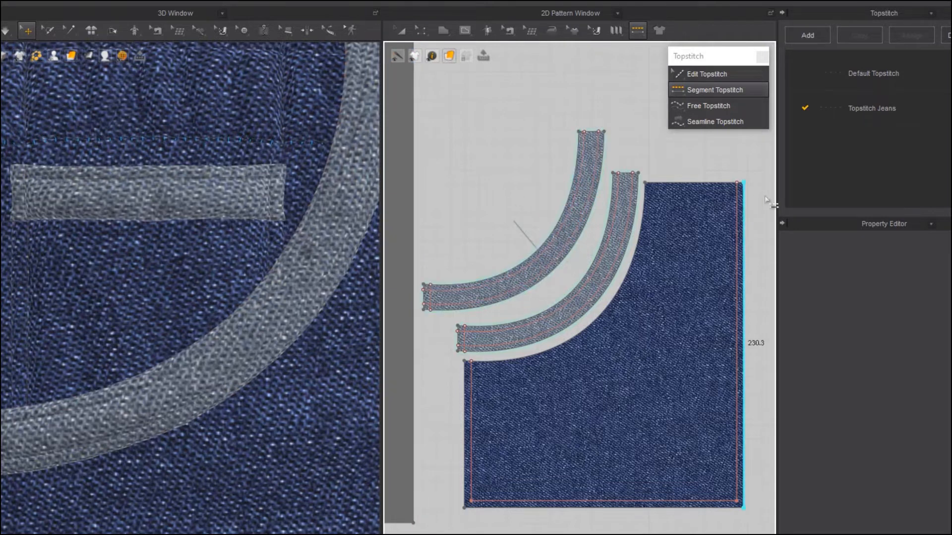
drag(757, 523, 421, 122)
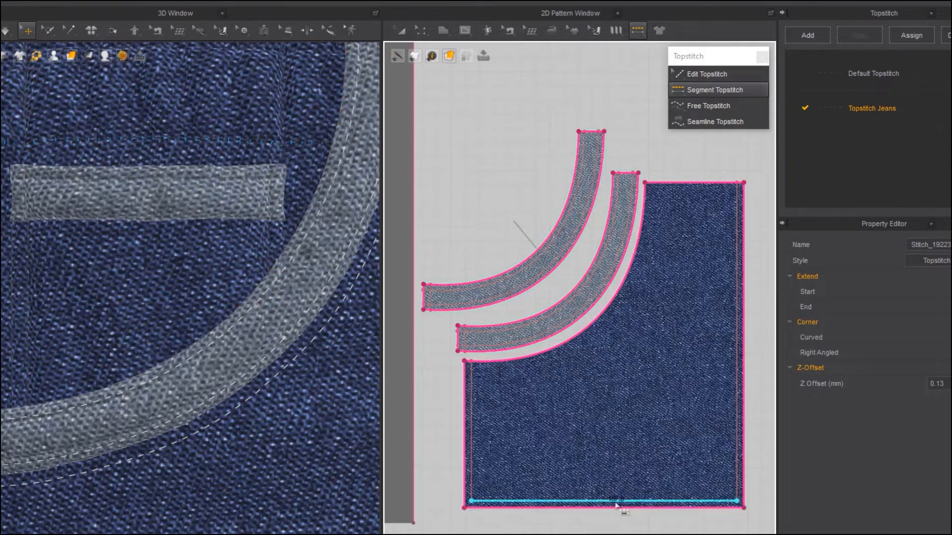
- Add segment topstitches to the internal lines of the denim panel and the two curved strips
click(616, 504)
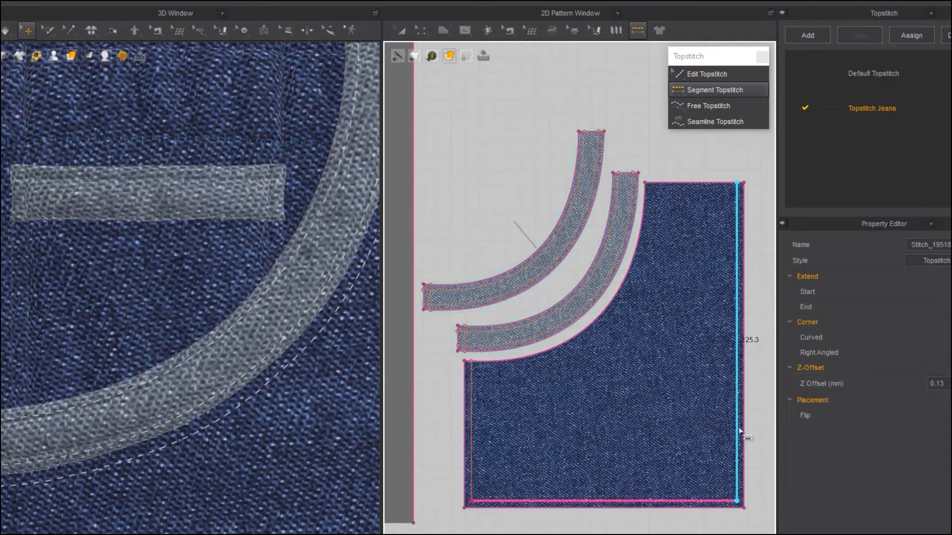
click(473, 452)
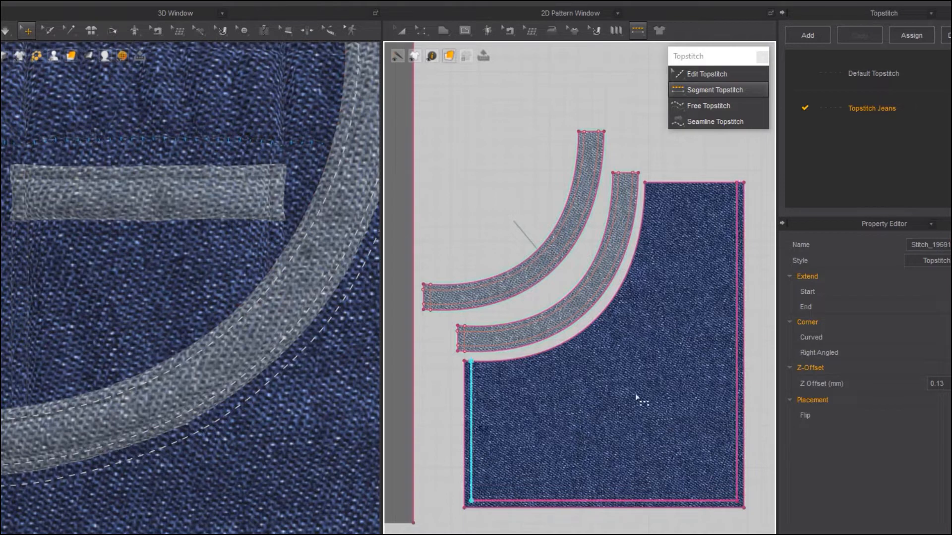
click(499, 345)
click(465, 339)
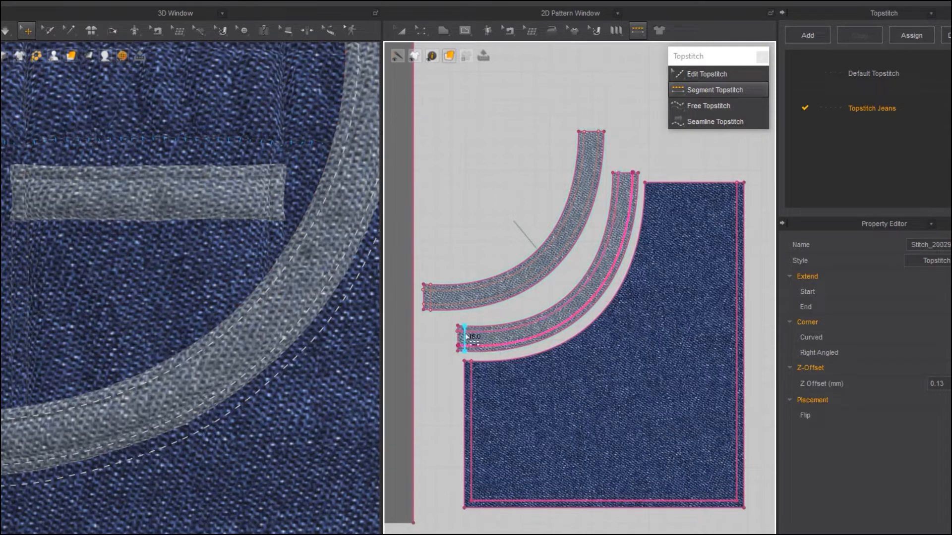
click(621, 181)
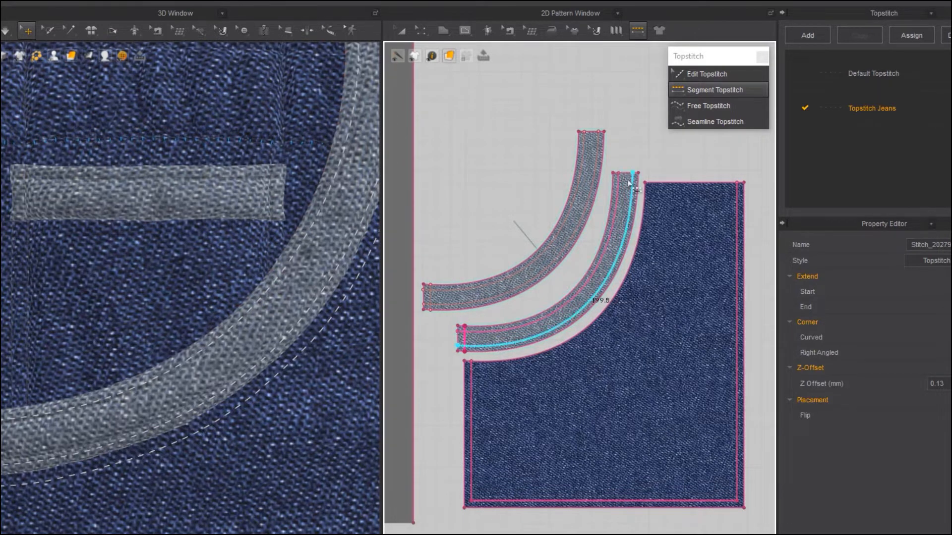
click(584, 179)
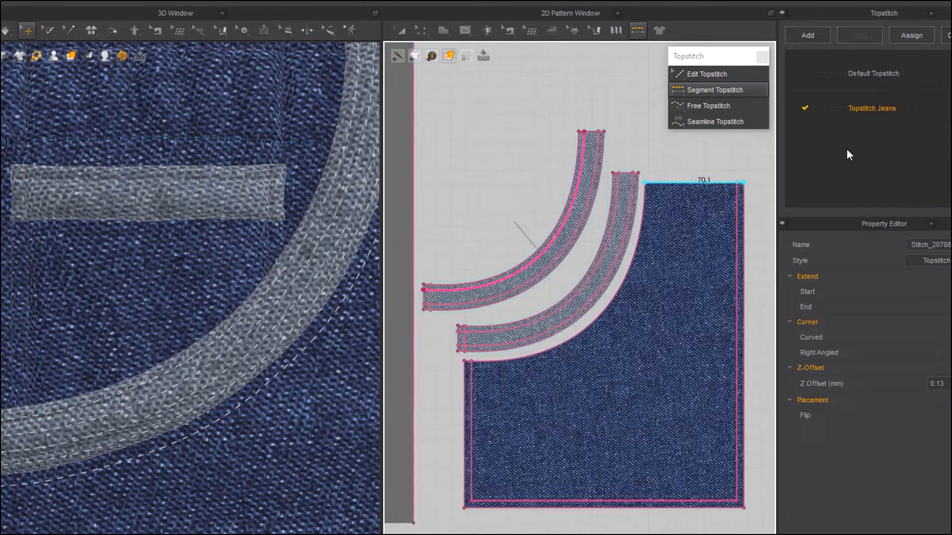
- Select the Topstitch Jeans style and delete all the segment topstitches from the strips, panel and neighbouring piece with Edit Topstitch
click(858, 106)
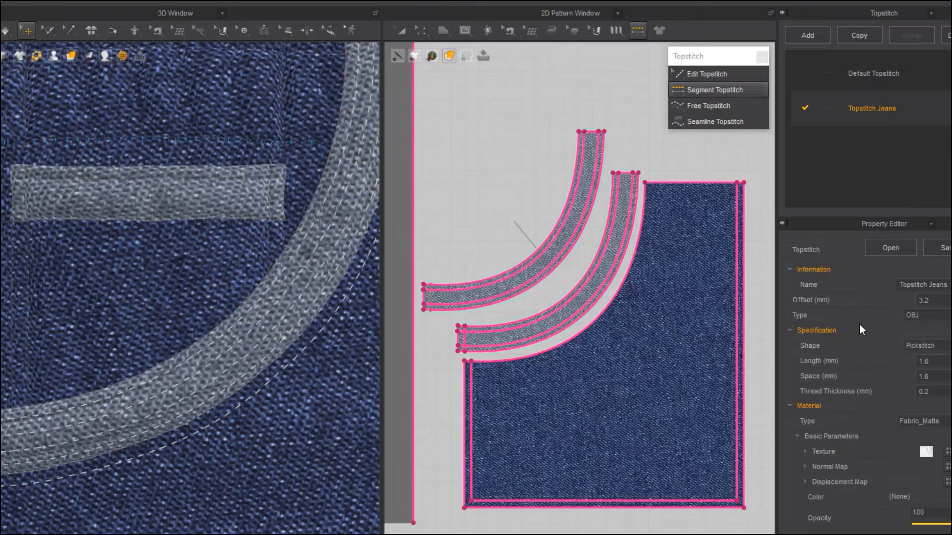
click(690, 75)
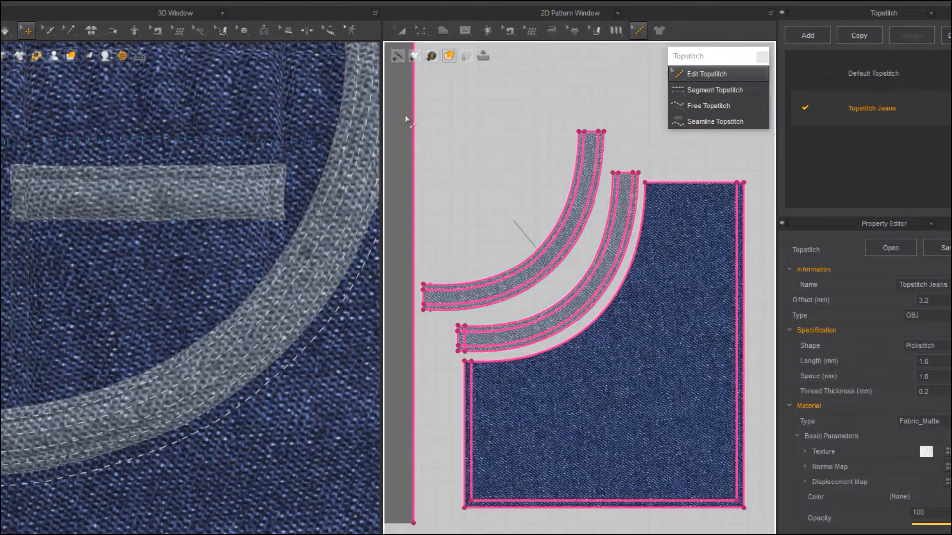
drag(581, 339, 760, 534)
click(625, 316)
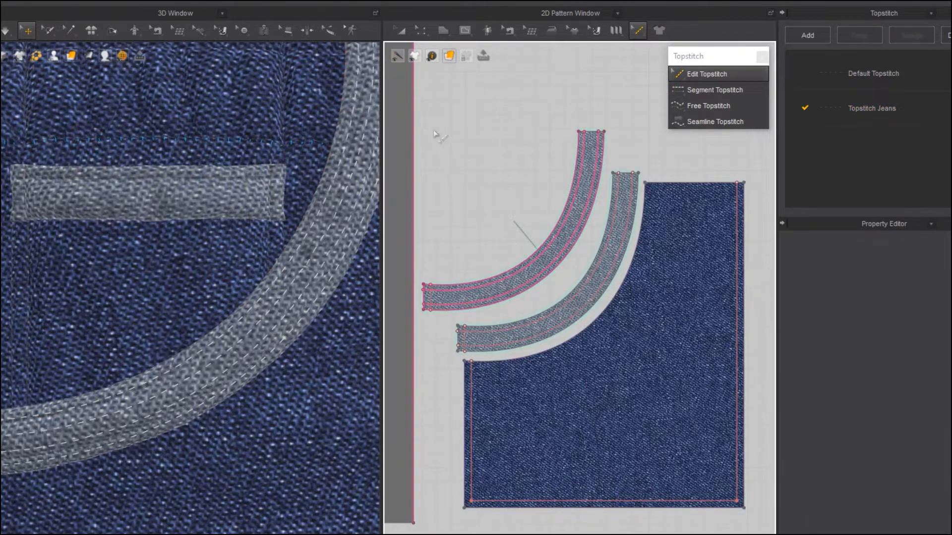
click(415, 133)
click(445, 184)
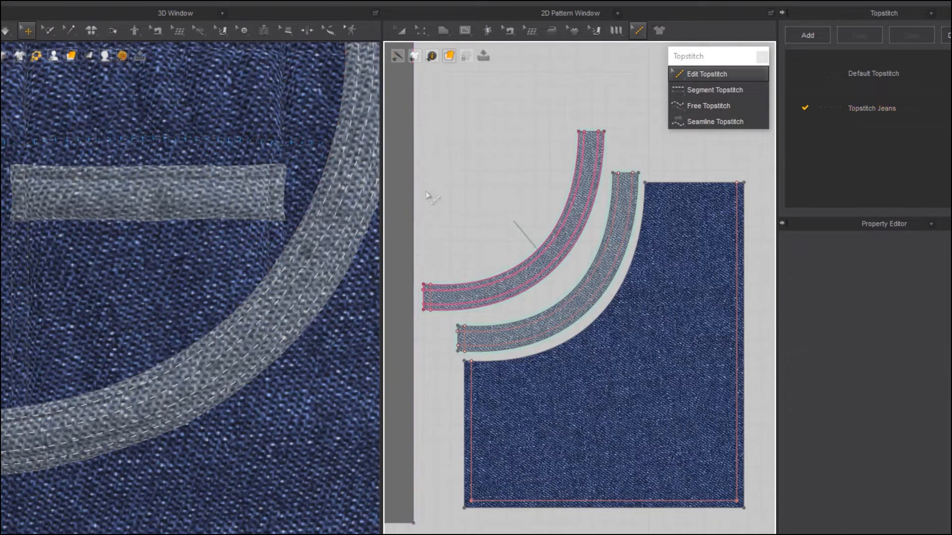
drag(507, 200, 789, 534)
key(Delete)
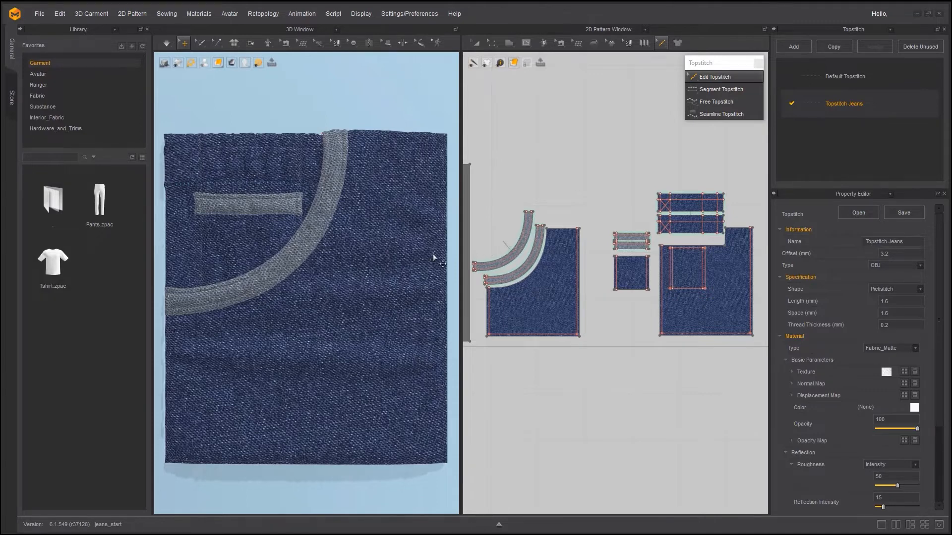
- Add segment topstitches along the long curved edges and internal lines of the upper curved strip
scroll(588, 369, up, 3)
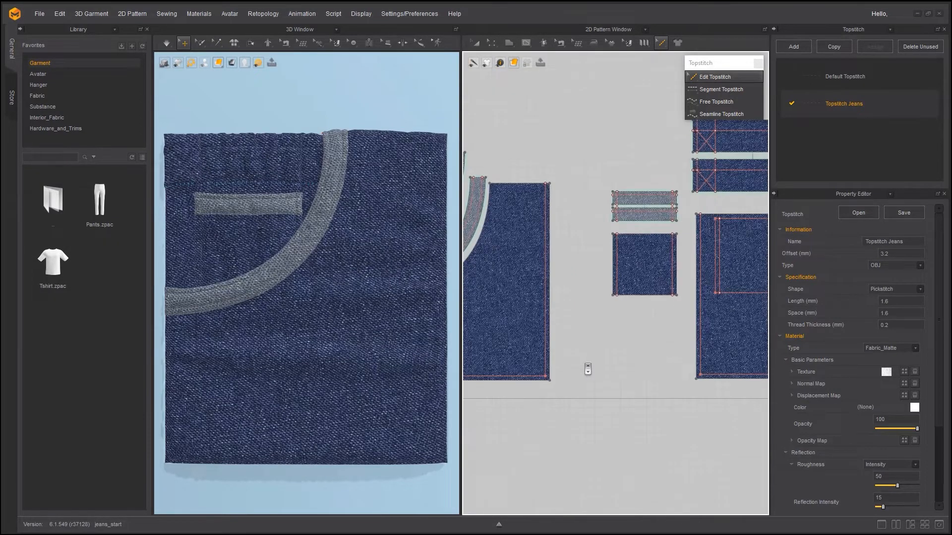
middle_drag(588, 368, 715, 373)
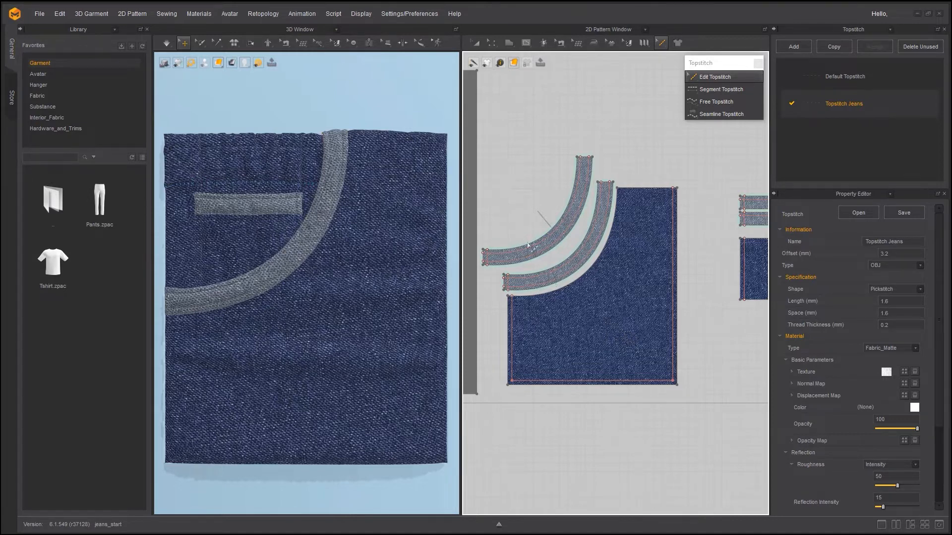
click(479, 44)
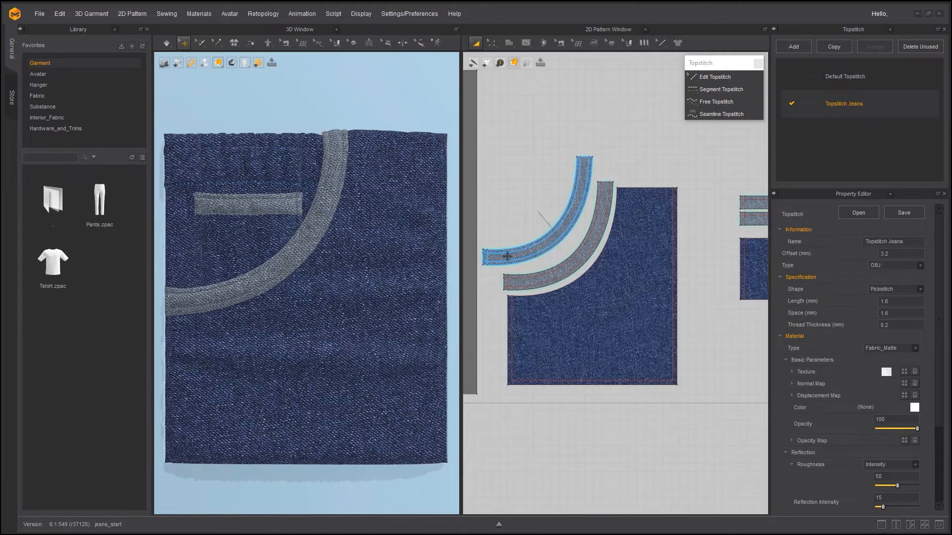
click(545, 242)
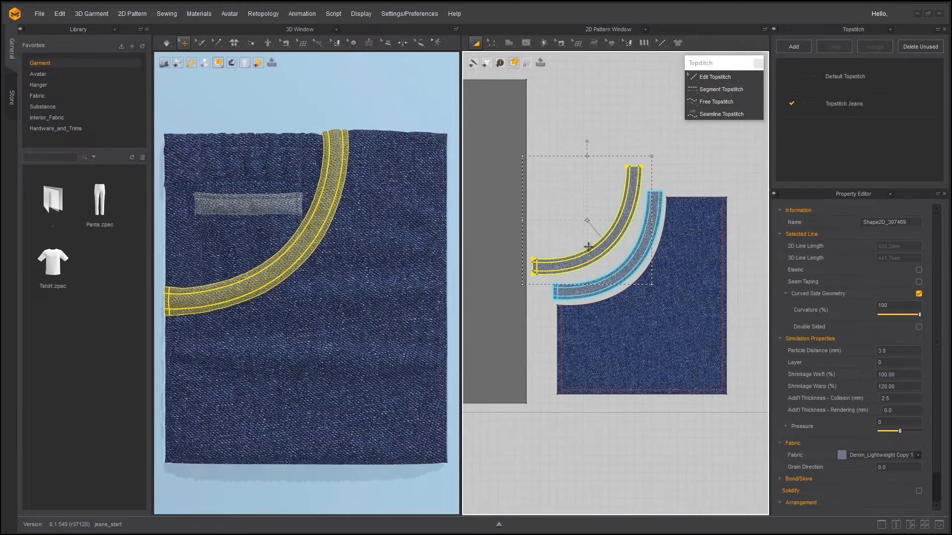
scroll(608, 247, up, 3)
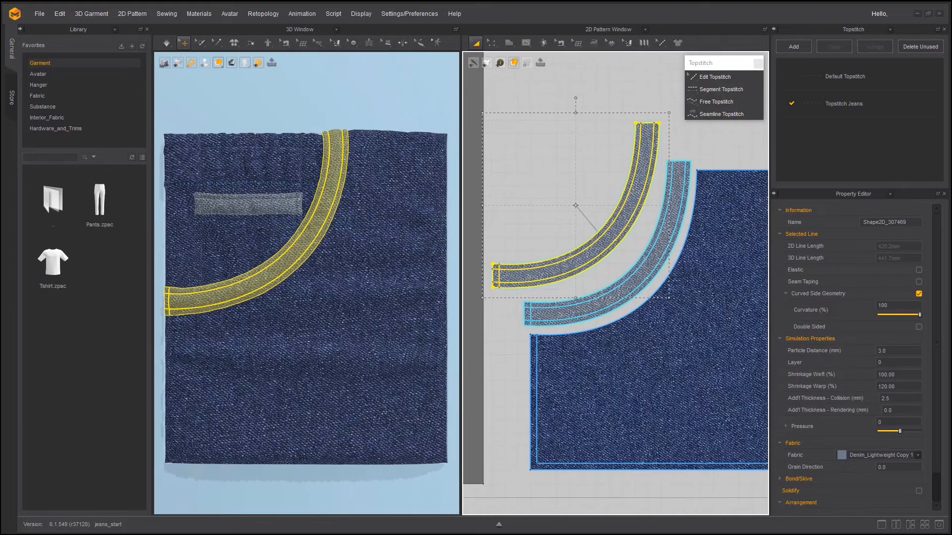
click(720, 92)
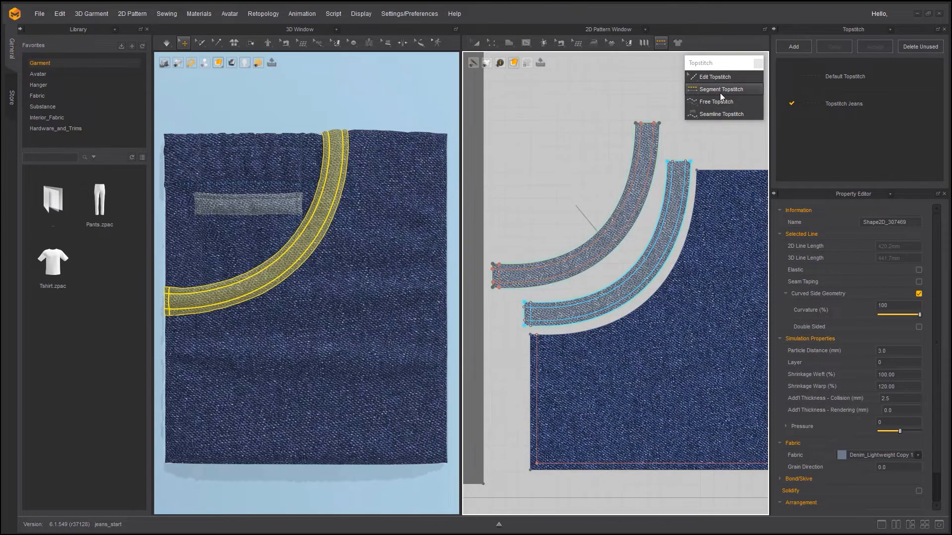
click(617, 226)
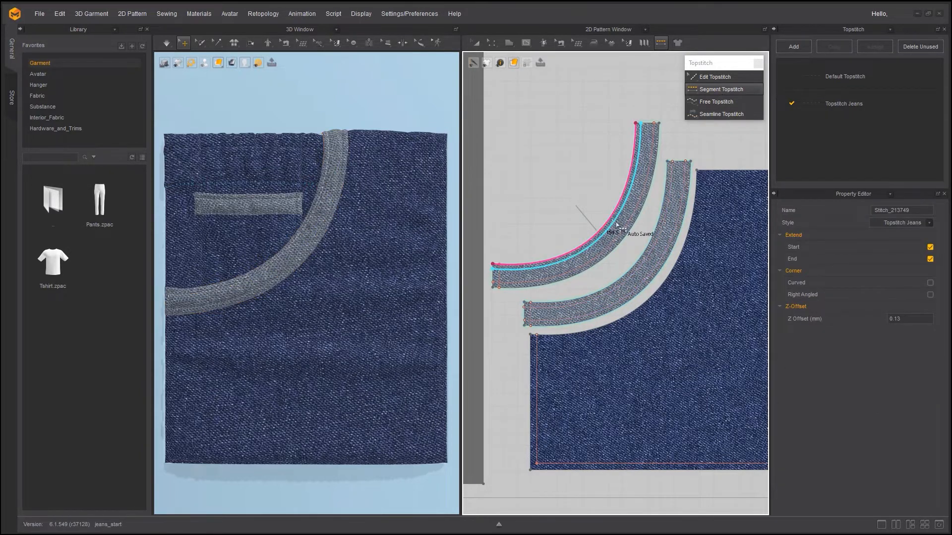
click(622, 231)
click(624, 234)
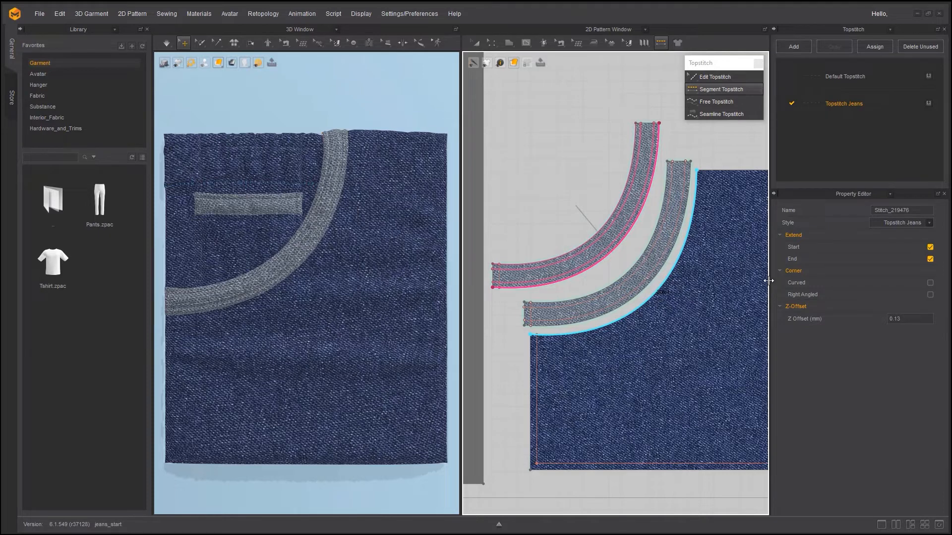
- Select the Topstitch Jeans style with Edit Topstitch and set its offset to 1.6 mm
click(848, 103)
click(723, 78)
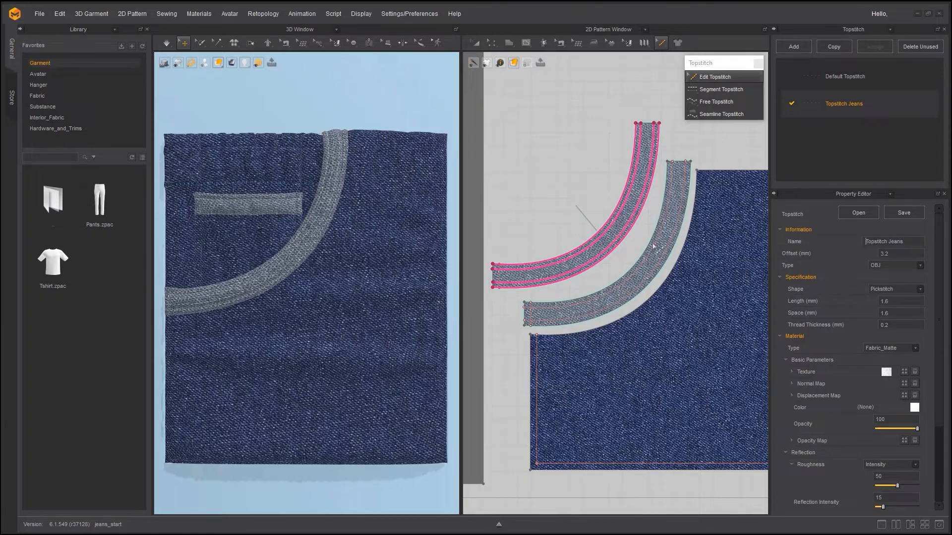
click(894, 253)
text(1.6)
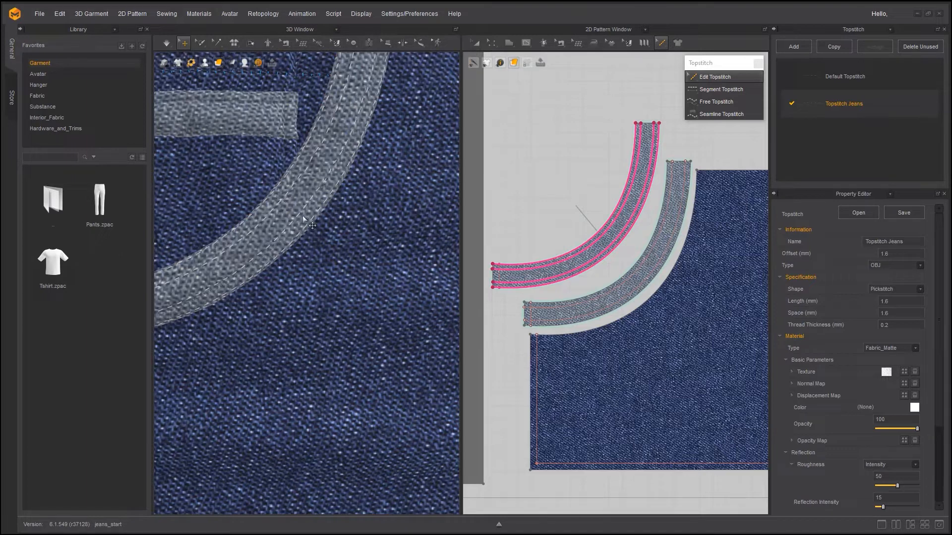
scroll(274, 200, up, 2)
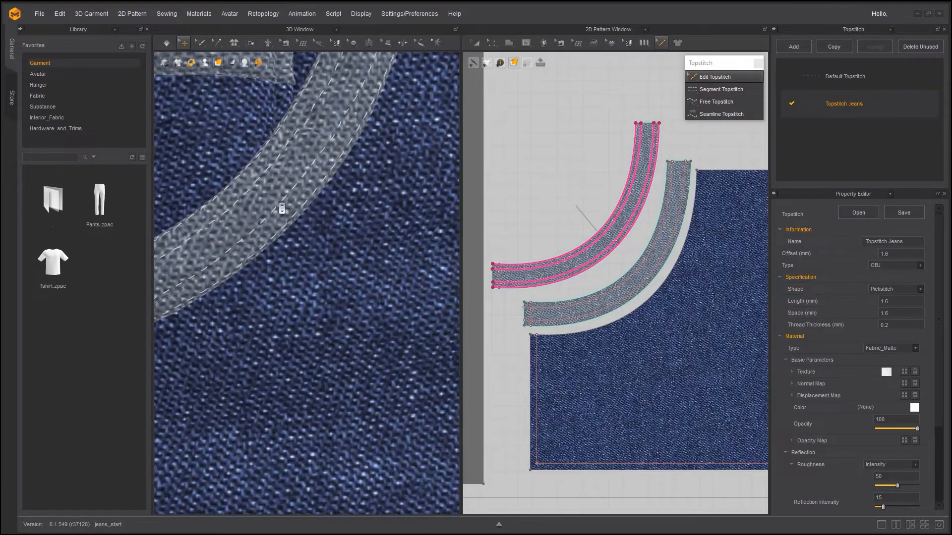
middle_drag(251, 143, 291, 206)
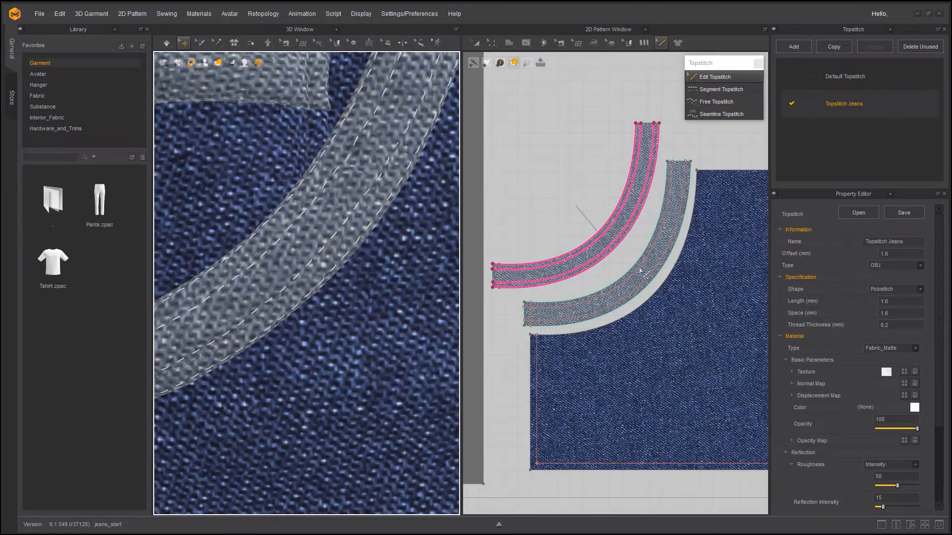
- Try a 1.5 mm offset for the Topstitch Jeans style, and change it to 1.7 mm
drag(891, 255, 841, 253)
text(1.5)
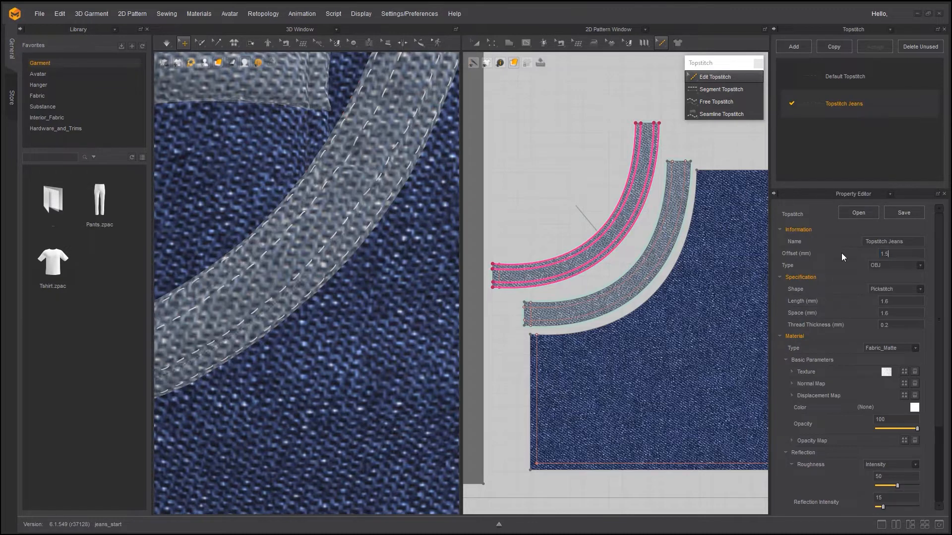
key(Return)
drag(890, 253, 823, 253)
text(1.7)
key(Return)
- Change the Topstitch Jeans style's type from OBJ to Texture
click(920, 266)
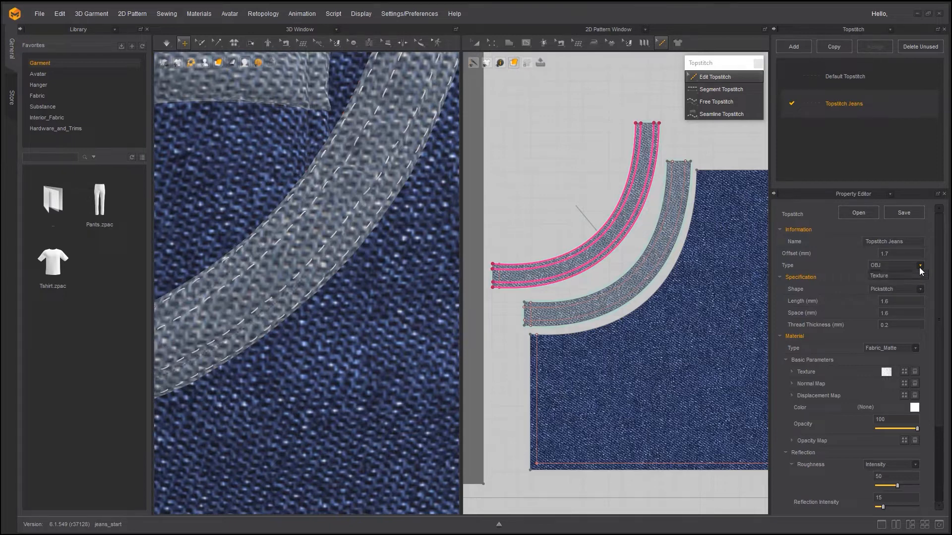
click(881, 281)
scroll(296, 248, up, 5)
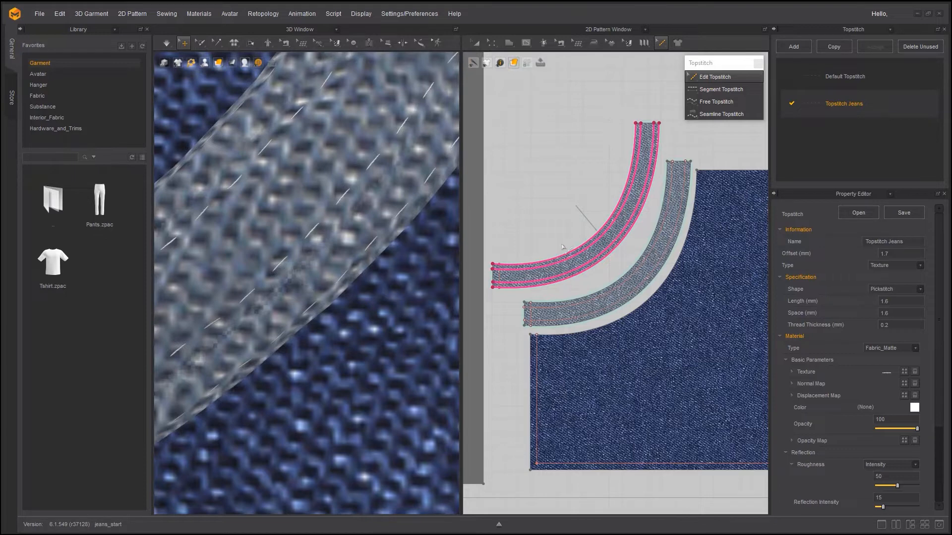
- Set the Topstitch Jeans stitch length to 4.2 mm and the space to 0 mm
click(892, 299)
text(4.2)
key(Return)
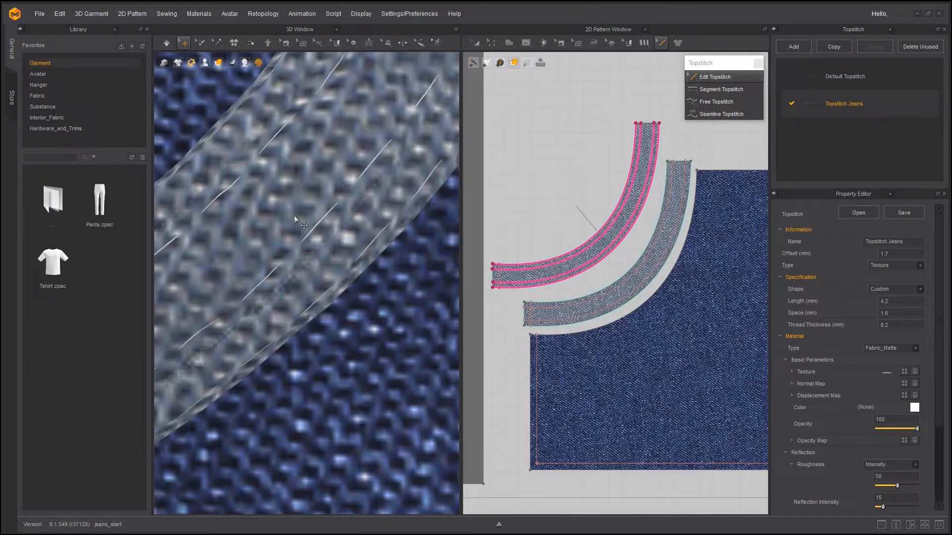
click(909, 312)
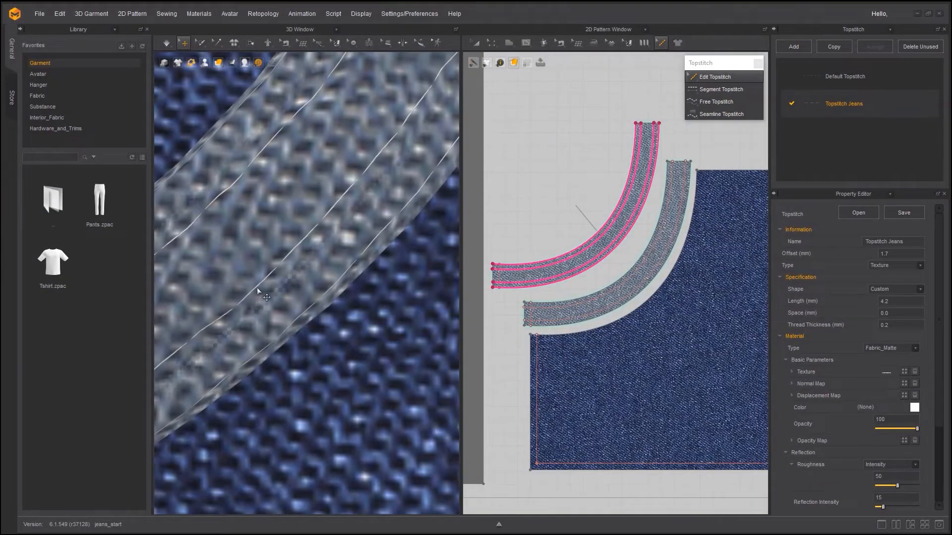
- Try a thread thickness of 1.5 mm for the Topstitch Jeans style, and raise it to 1.6 mm
drag(898, 326, 839, 326)
text(1.5)
key(Return)
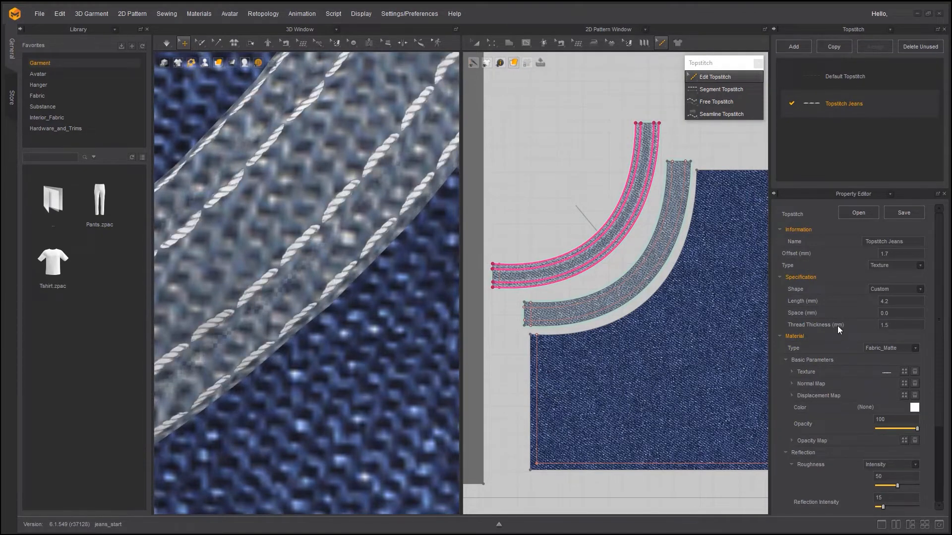
drag(895, 325, 843, 321)
text(1.6)
key(Return)
scroll(350, 286, down, 5)
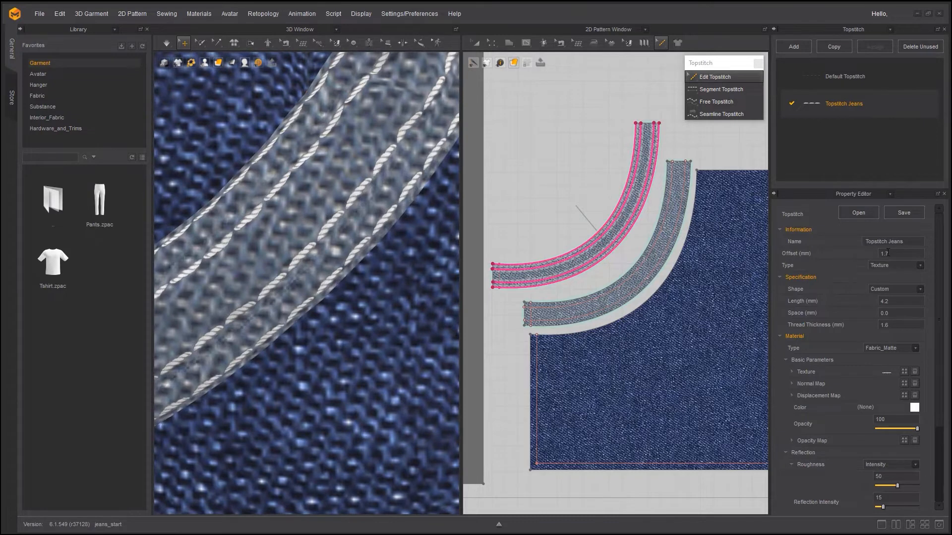
- Try a 1.6 mm offset for the textured Topstitch Jeans style, and reduce it to 1 mm
drag(887, 253, 839, 252)
text(1.6)
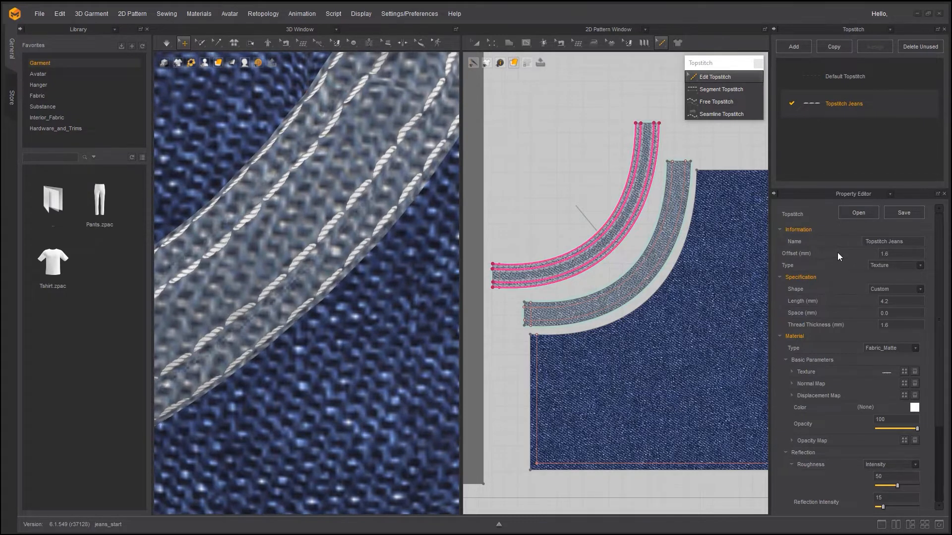
key(Return)
text(1.4)
key(BackSpace)
key(BackSpace)
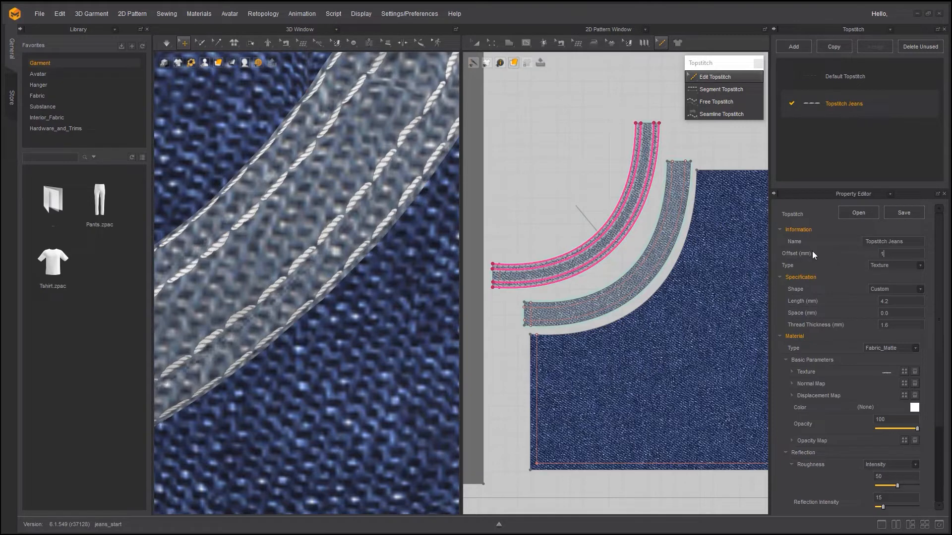
key(Return)
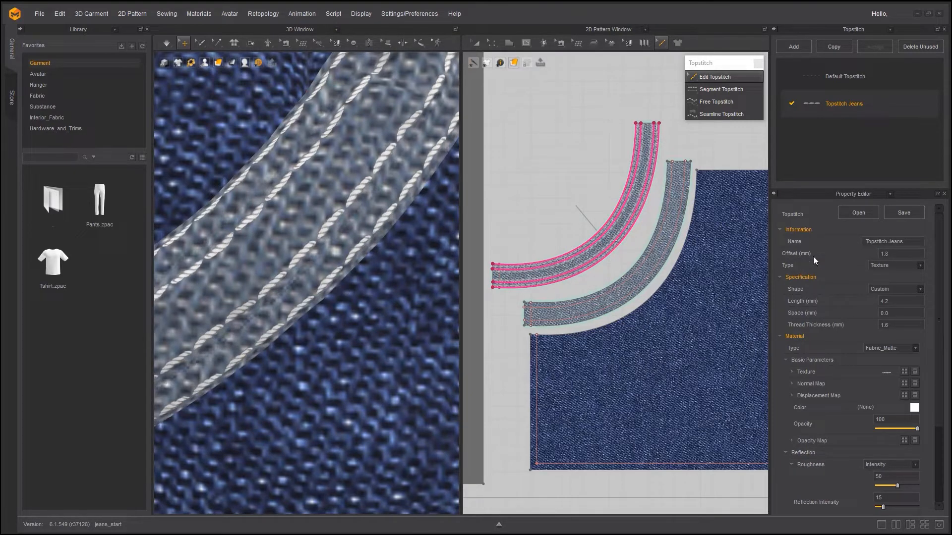
- Try the Bartack, Buttonhole and Overlock stitch shapes on the Topstitch Jeans style
drag(891, 325, 826, 329)
click(887, 374)
click(890, 287)
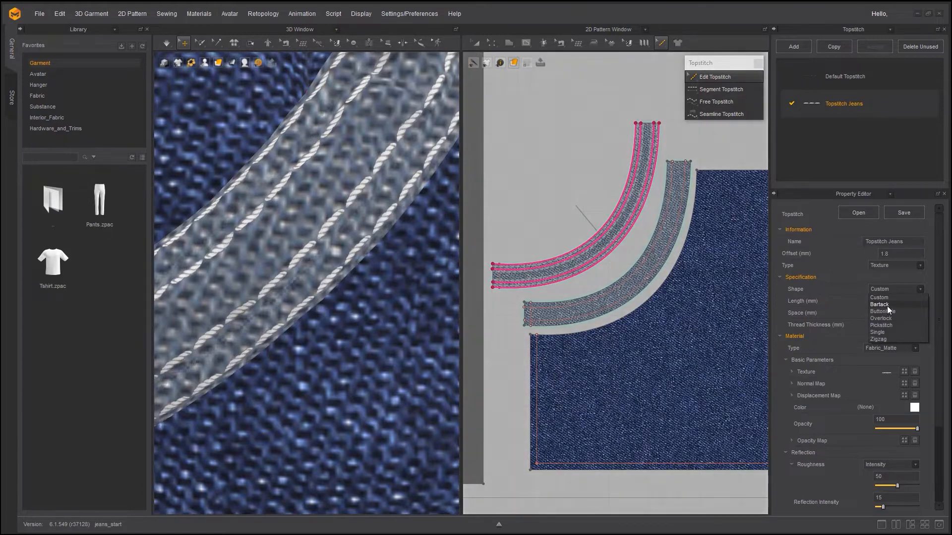
click(887, 306)
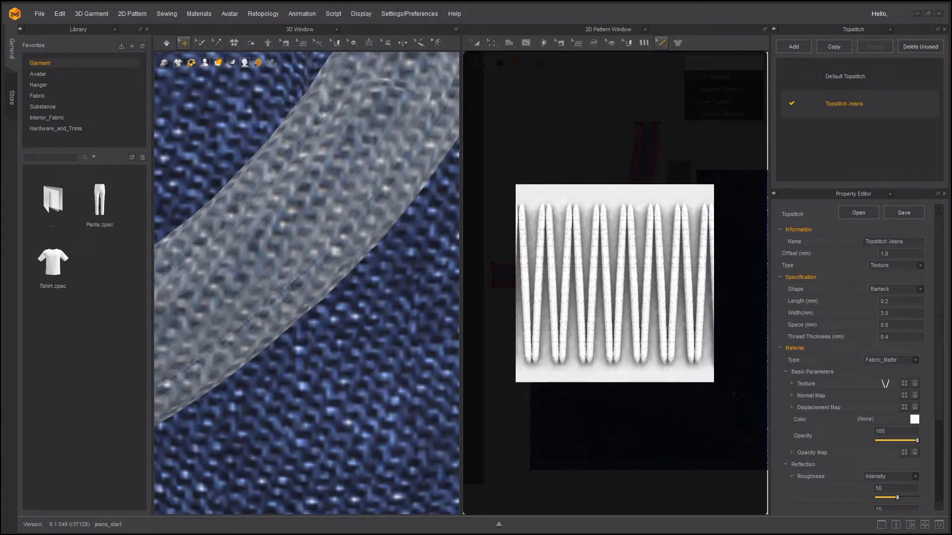
click(893, 287)
click(887, 311)
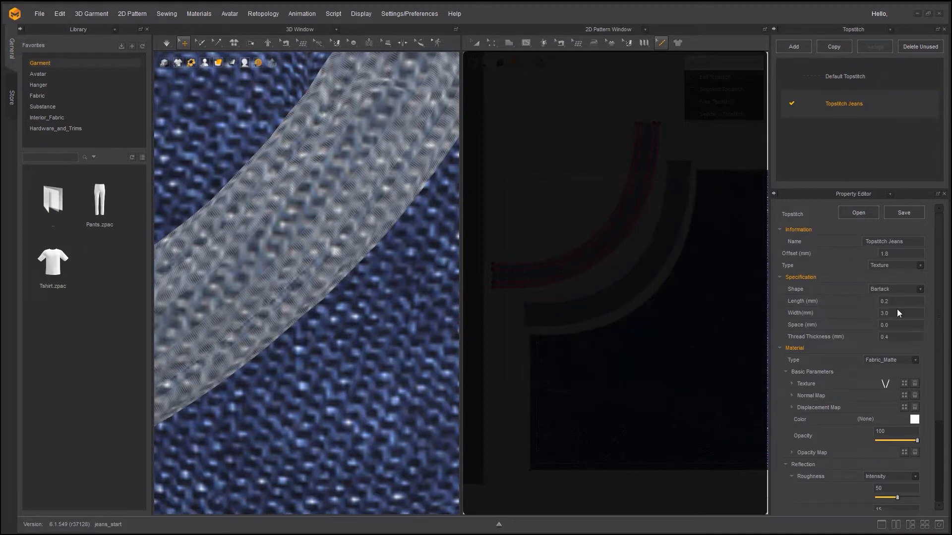
click(887, 289)
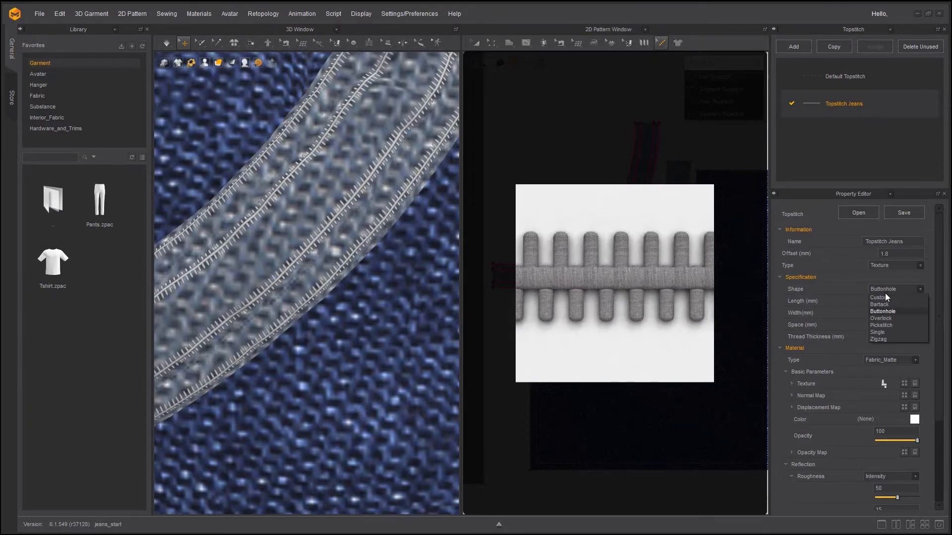
click(898, 318)
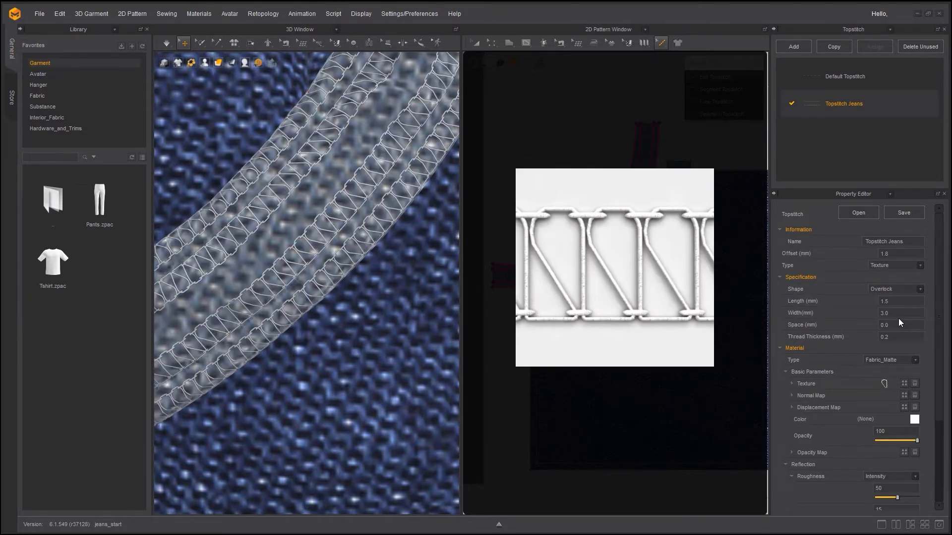
- Try the Pickstitch, Single and Zigzag stitch shapes on the Topstitch Jeans style
click(883, 292)
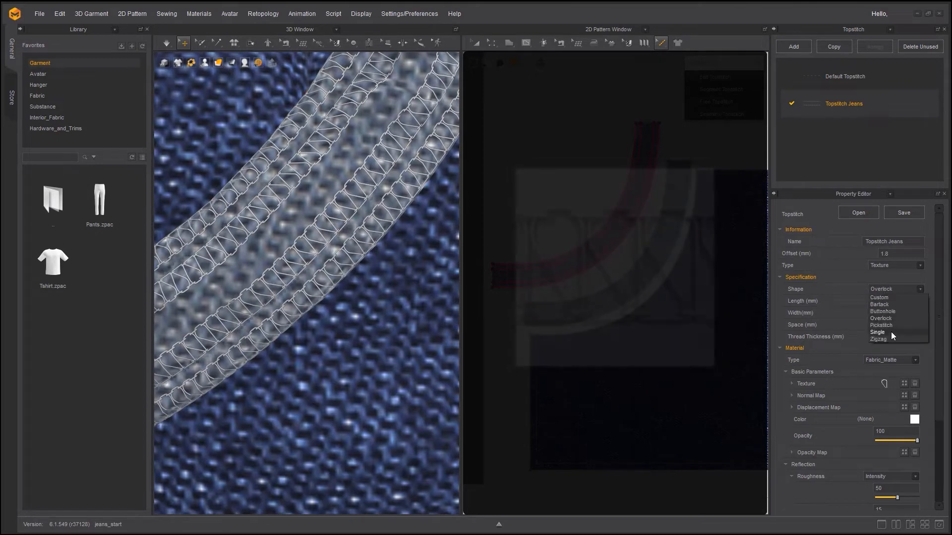
click(888, 325)
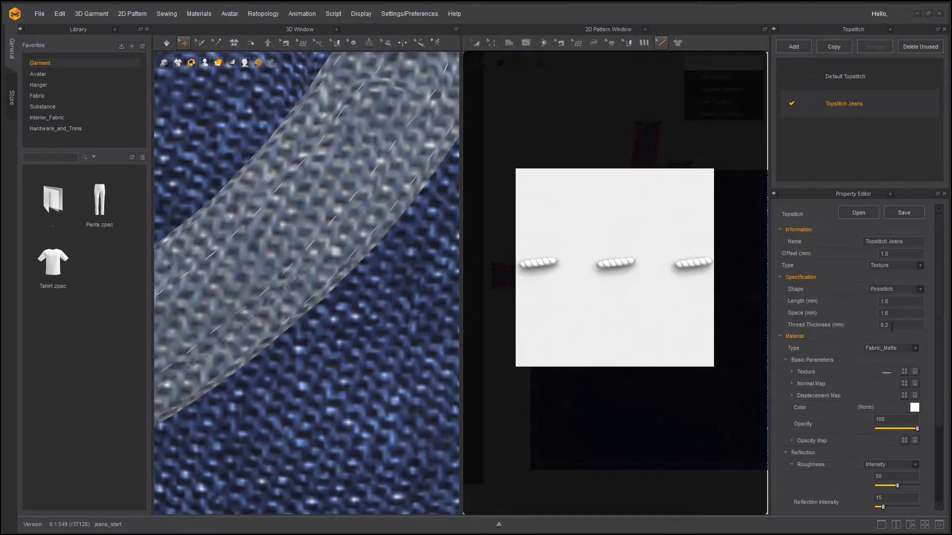
click(887, 292)
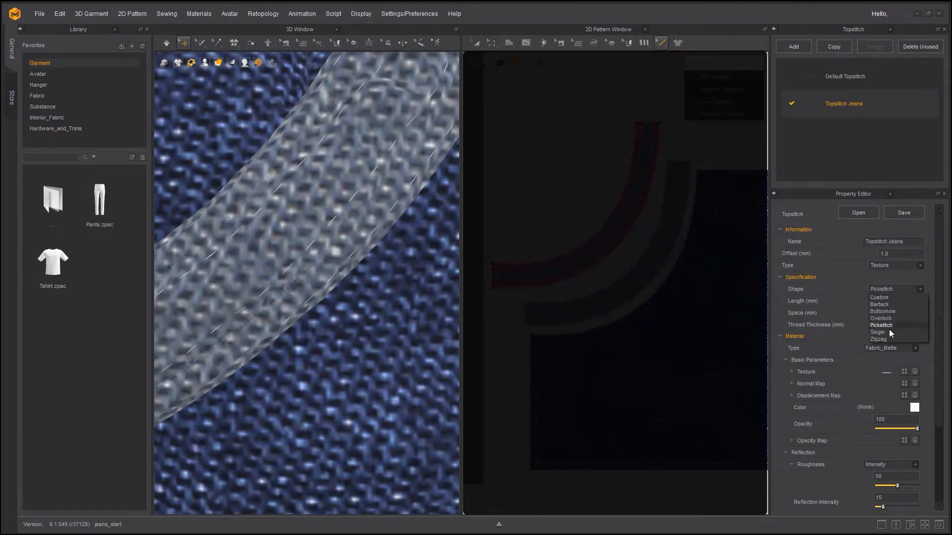
click(888, 331)
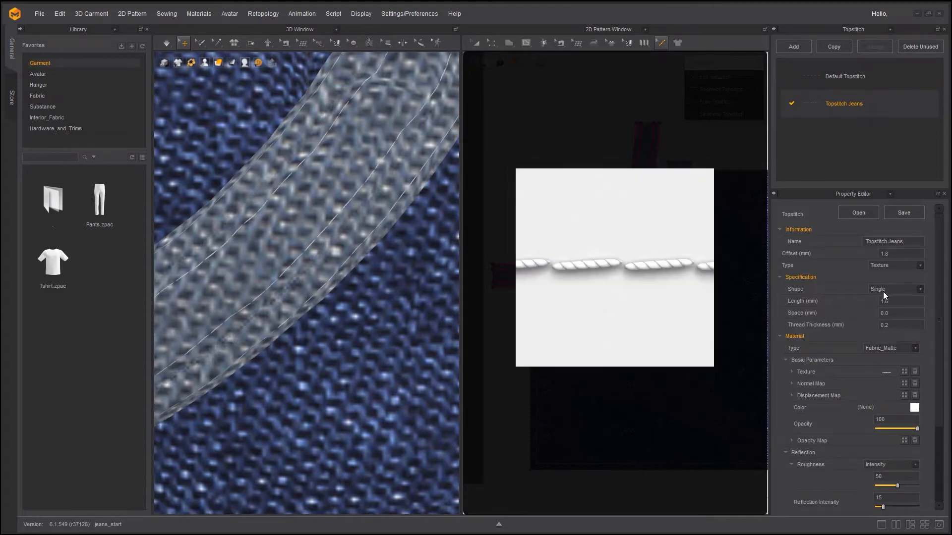
click(882, 291)
click(887, 337)
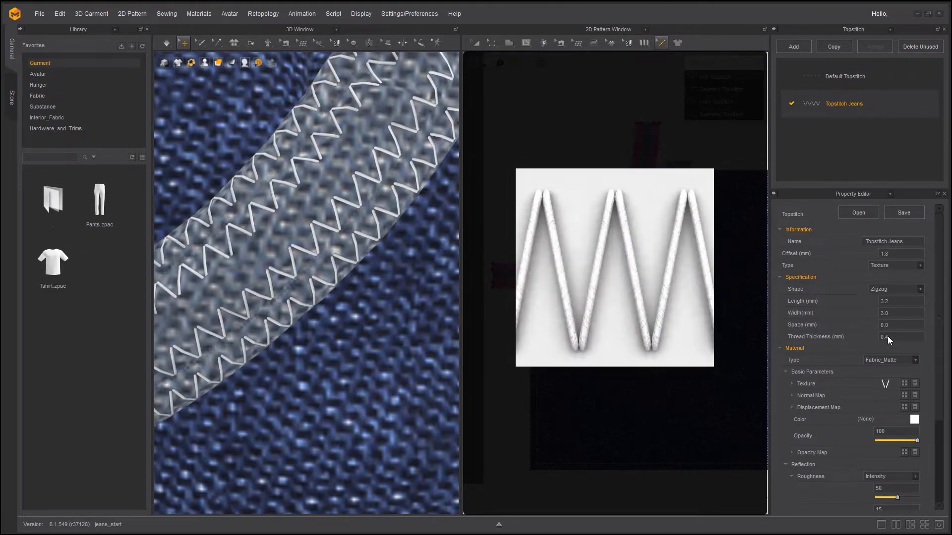
- Set the Topstitch Jeans shape to Pickstitch and its stitch length to 4.2 mm
click(878, 291)
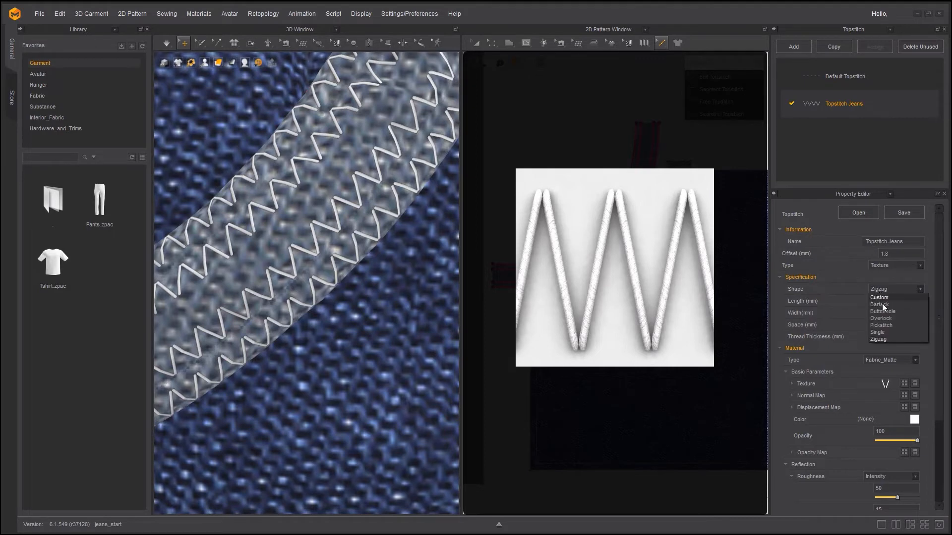
click(888, 327)
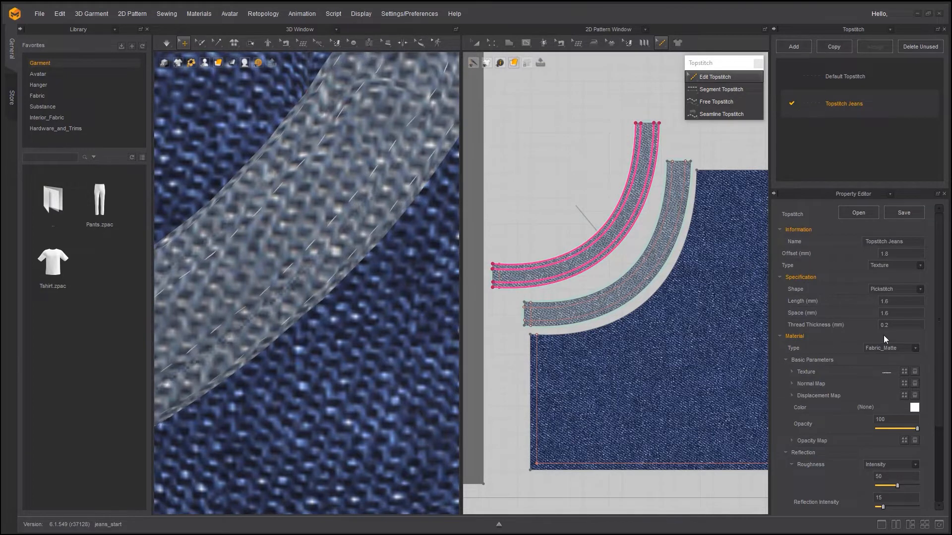
text(4.2)
key(Return)
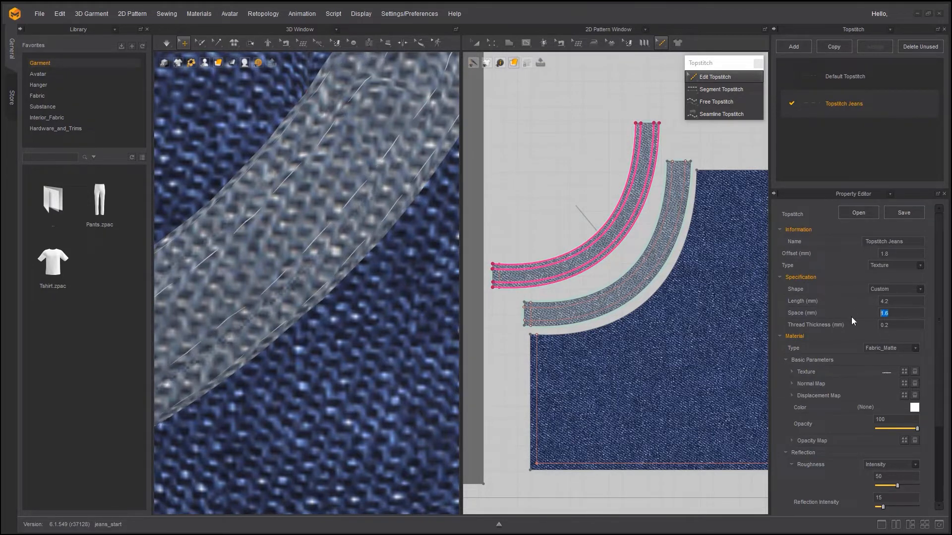
- Set the Topstitch Jeans stitch spacing to 0 mm and its thread thickness to 1.7 mm
text(0)
key(Return)
text(1.6)
key(Return)
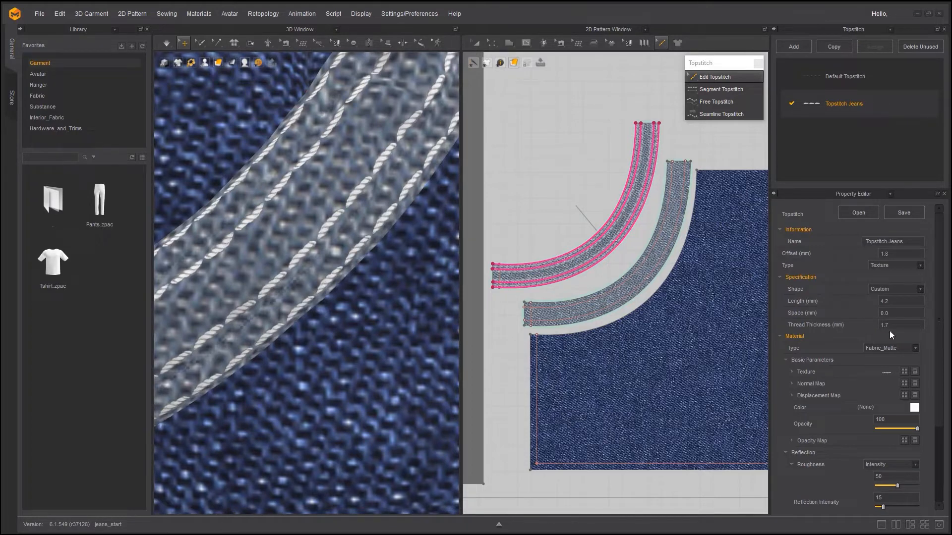
- Change the Topstitch Jeans thread colour from the default palette to Orange 1
scroll(812, 406, down, 5)
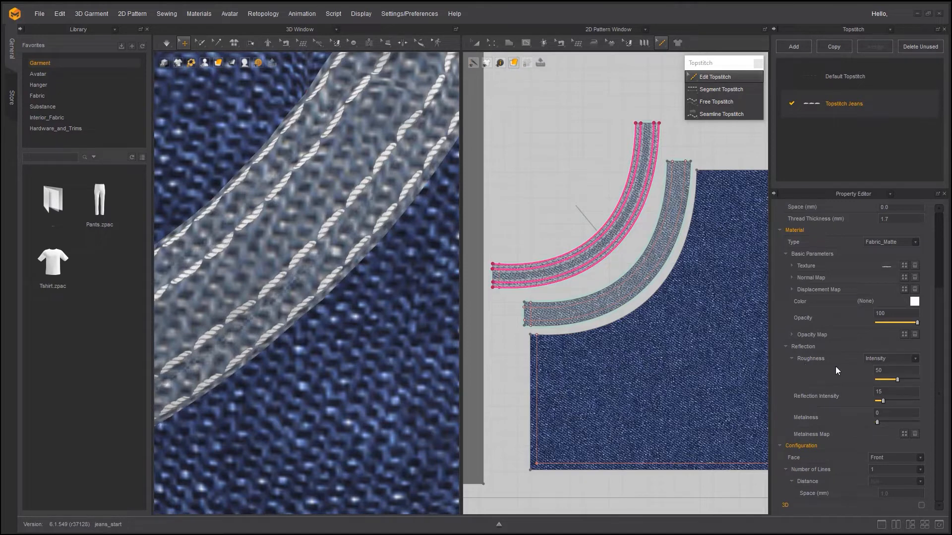
click(914, 302)
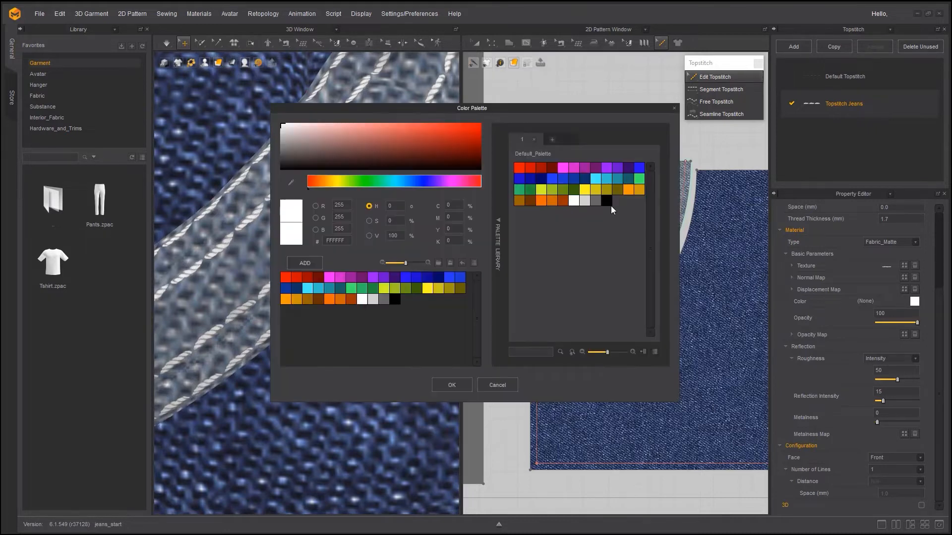
click(629, 190)
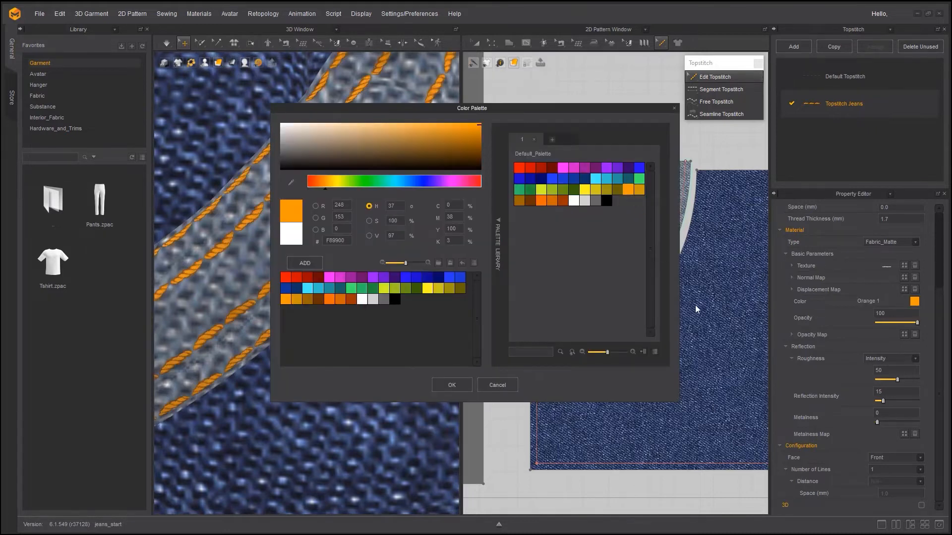
click(445, 388)
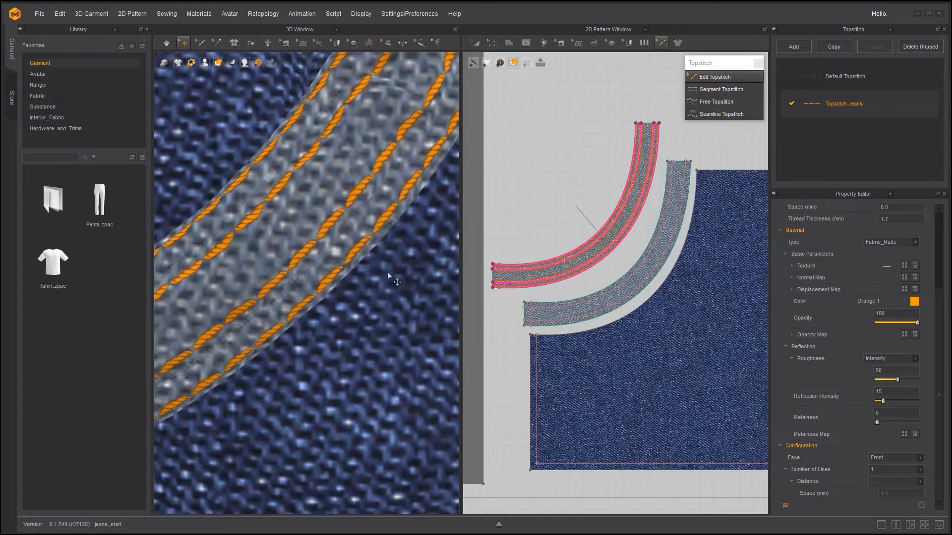
- Examine the orange topstitching on the curved strip and the remaining untopstitched pocket pattern pieces
scroll(378, 270, down, 5)
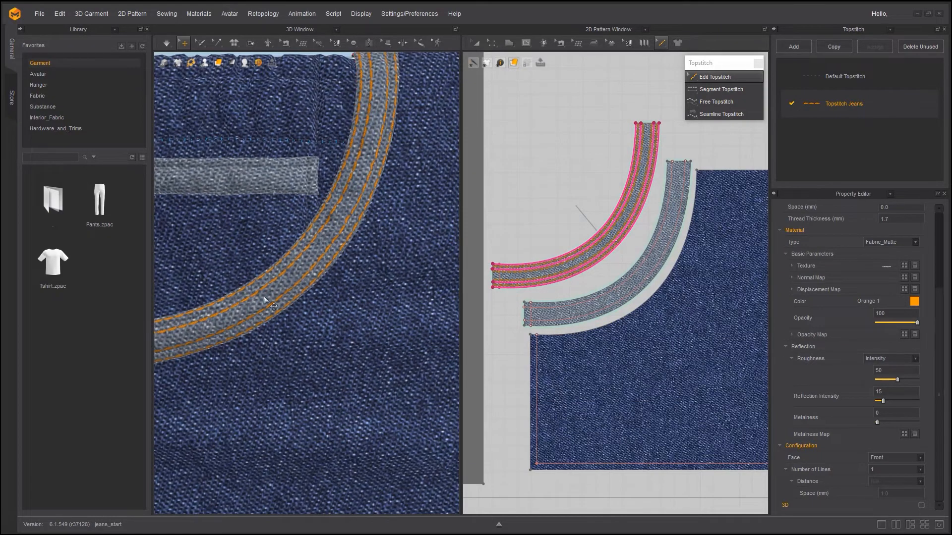
scroll(270, 305, up, 4)
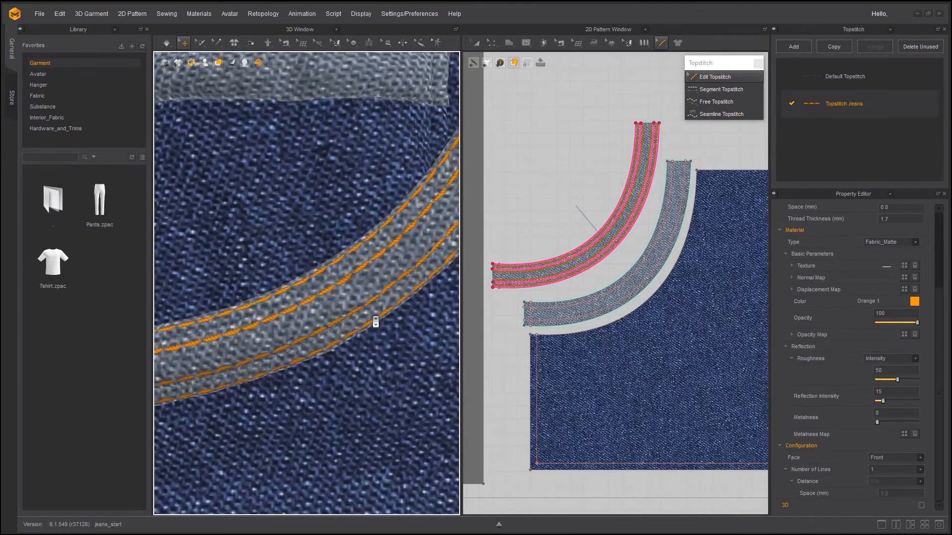
scroll(376, 322, up, 2)
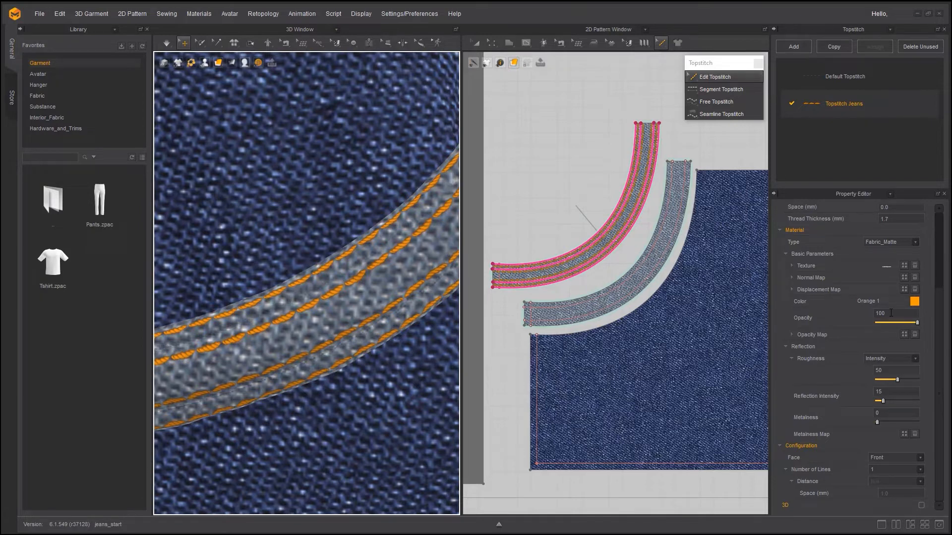
scroll(695, 236, down, 3)
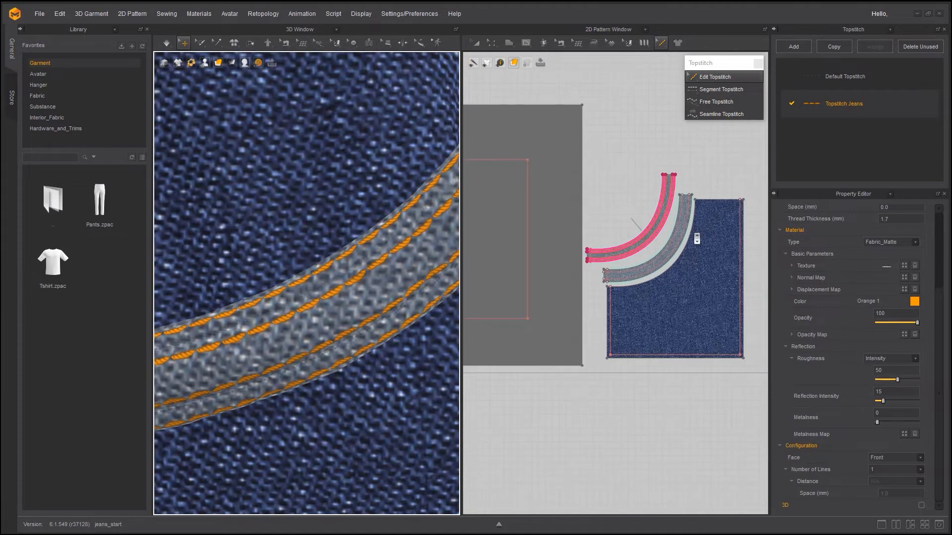
middle_drag(685, 319, 517, 326)
middle_drag(643, 324, 535, 330)
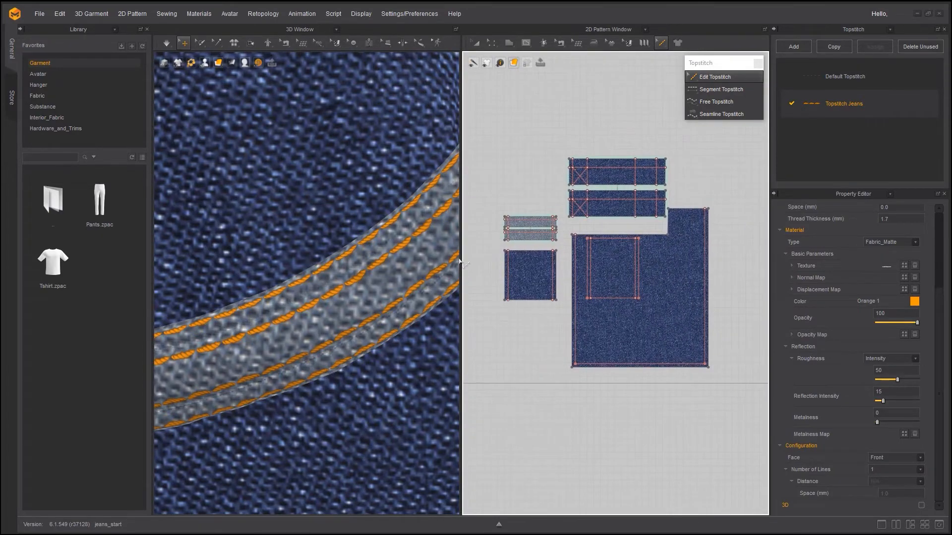
scroll(315, 270, down, 10)
scroll(333, 268, down, 5)
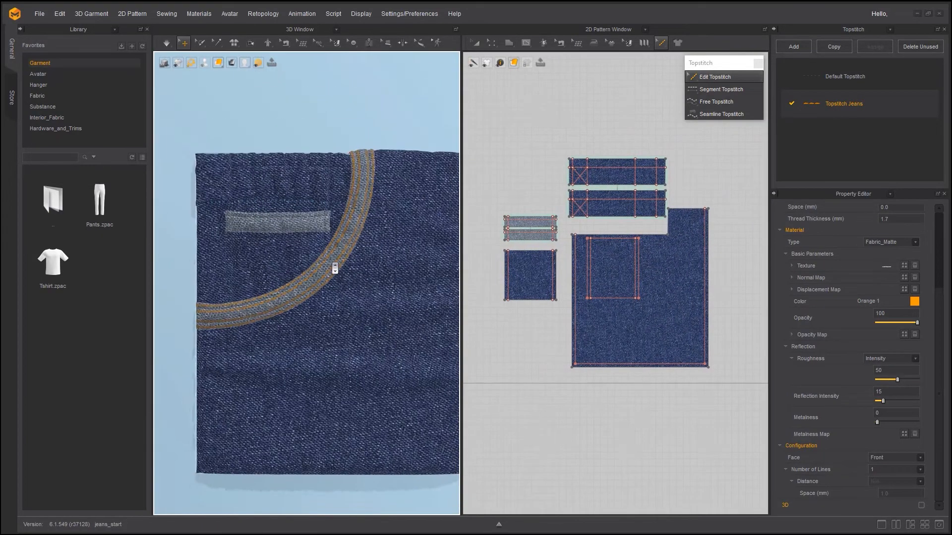
scroll(333, 267, up, 1)
middle_drag(332, 266, 310, 271)
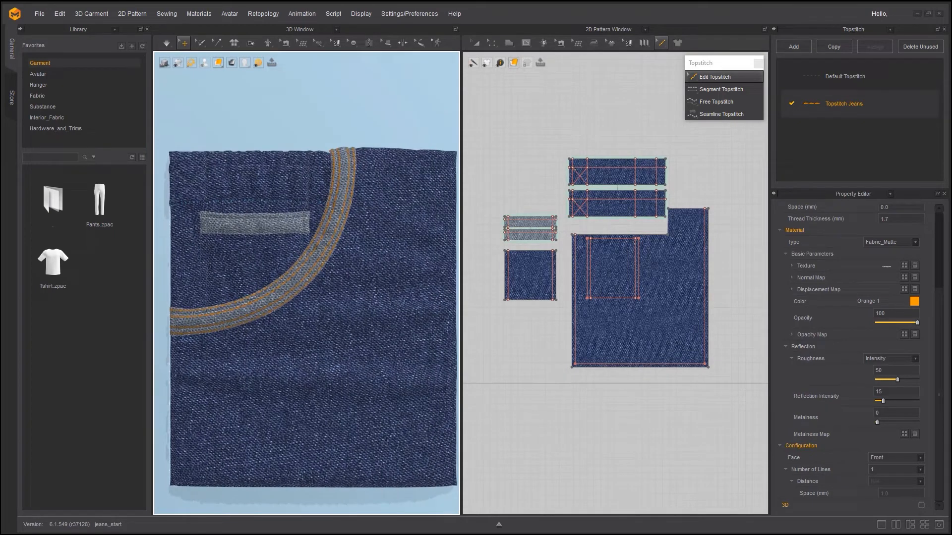
scroll(529, 274, up, 5)
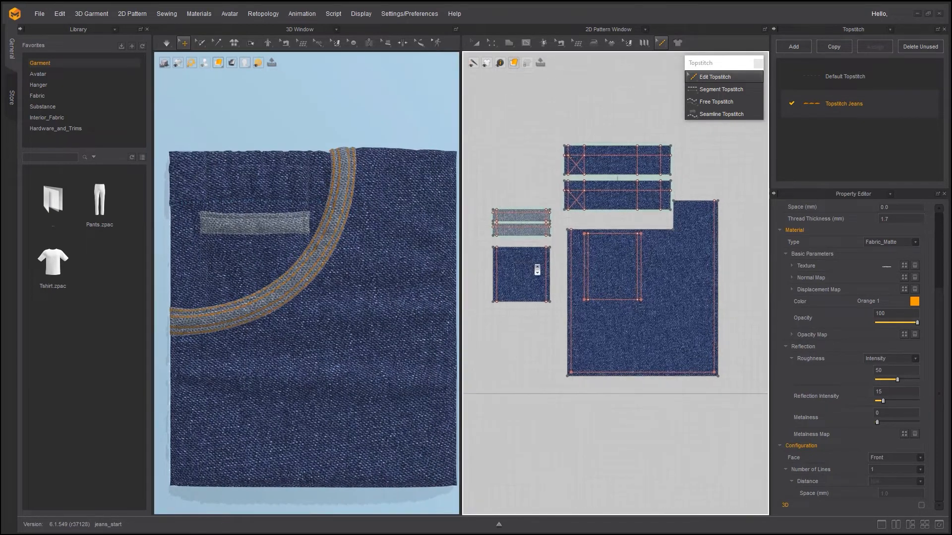
scroll(597, 271, up, 3)
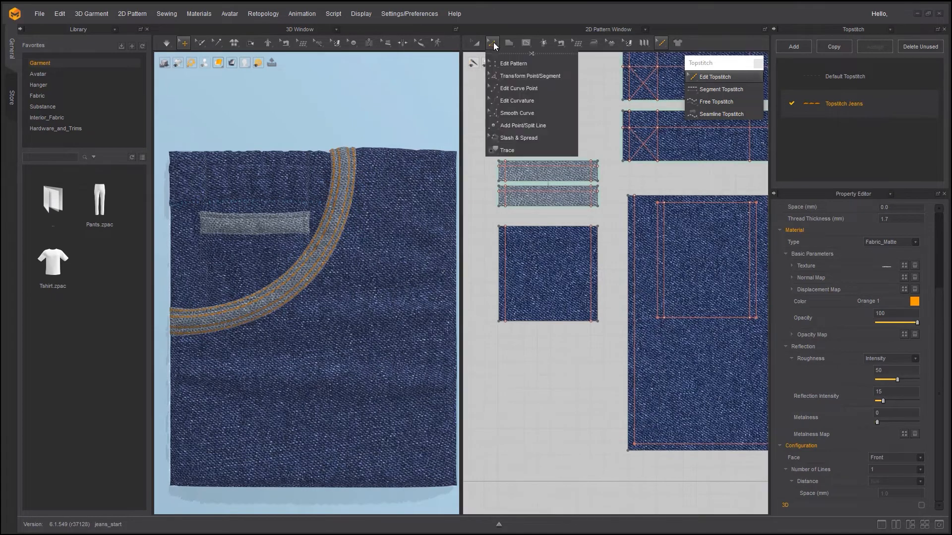
- Identify the small square pocket piece and add Topstitch Jeans segment topstitches along its vertical edges and vertical internal lines
click(475, 44)
click(548, 274)
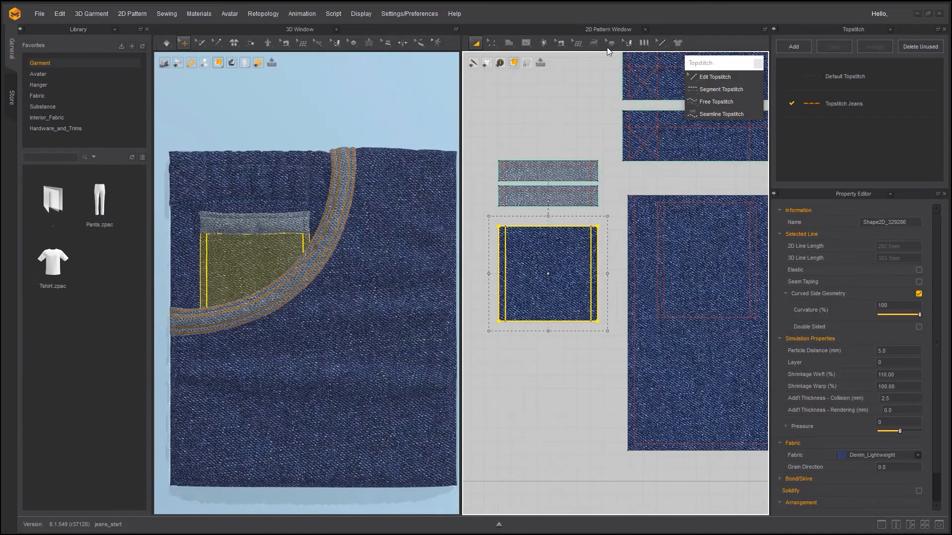
mouse_move(634, 46)
click(722, 89)
click(500, 272)
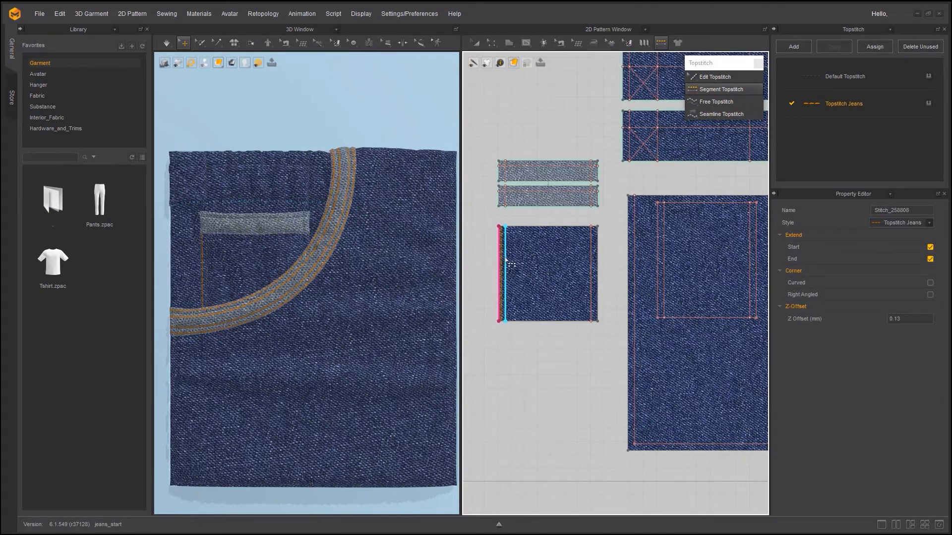
click(598, 262)
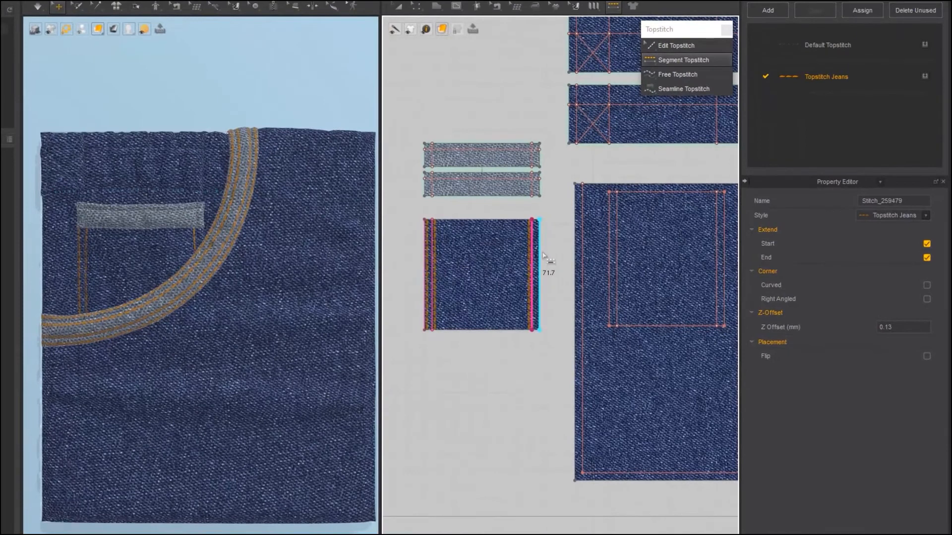
click(551, 269)
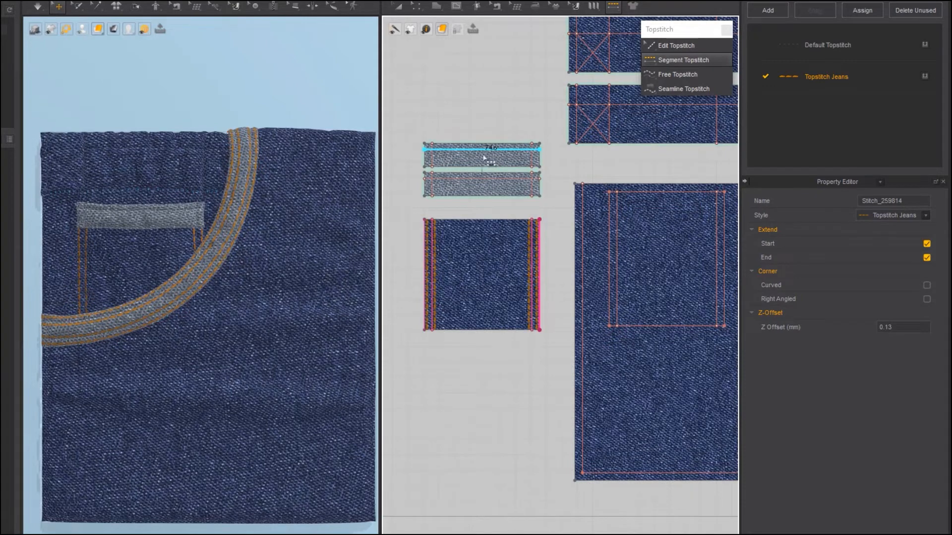
- Add segment topstitches along all four outer edges of the upper light grey strip above the small pocket piece
scroll(491, 148, up, 4)
middle_drag(485, 151, 542, 243)
scroll(481, 172, up, 2)
middle_drag(495, 174, 563, 224)
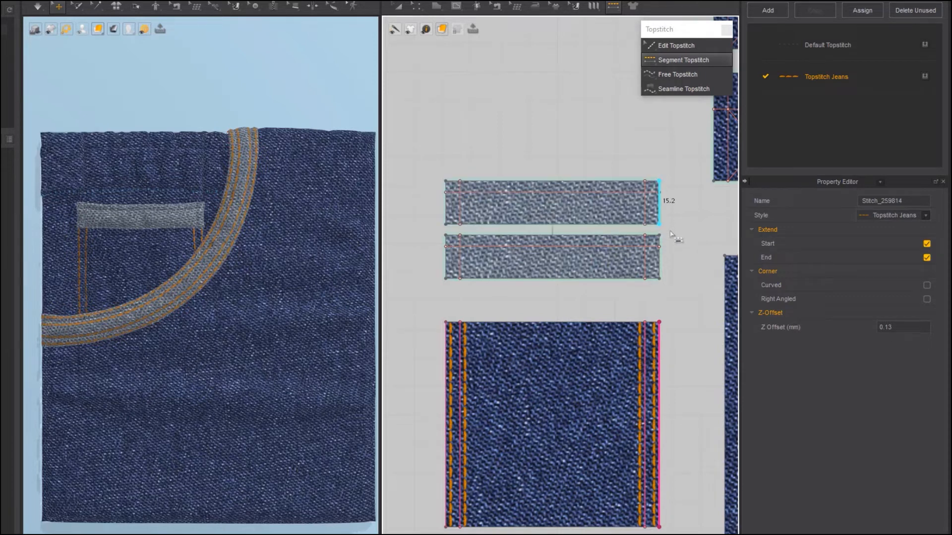
drag(607, 213, 434, 173)
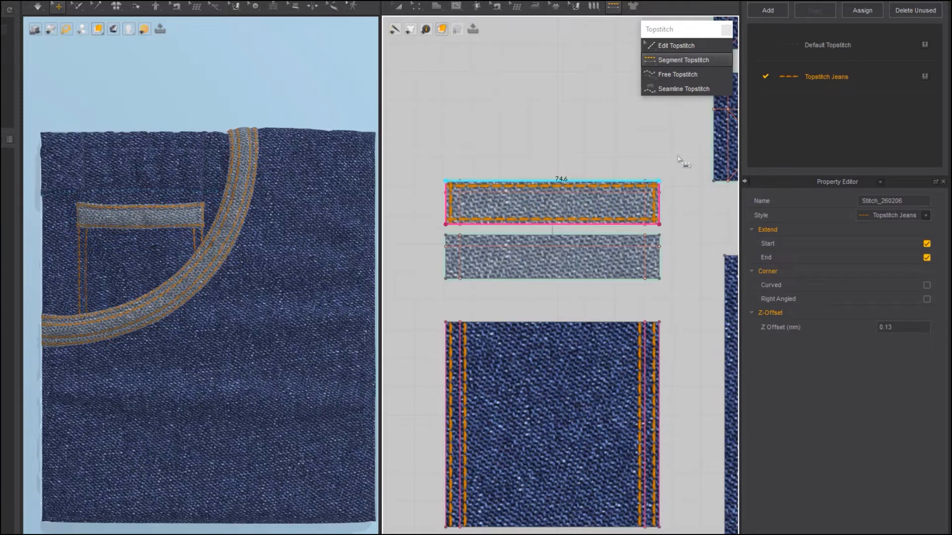
- Add segment topstitches to the two vertical and one horizontal internal lines of the upper light grey strip
click(645, 207)
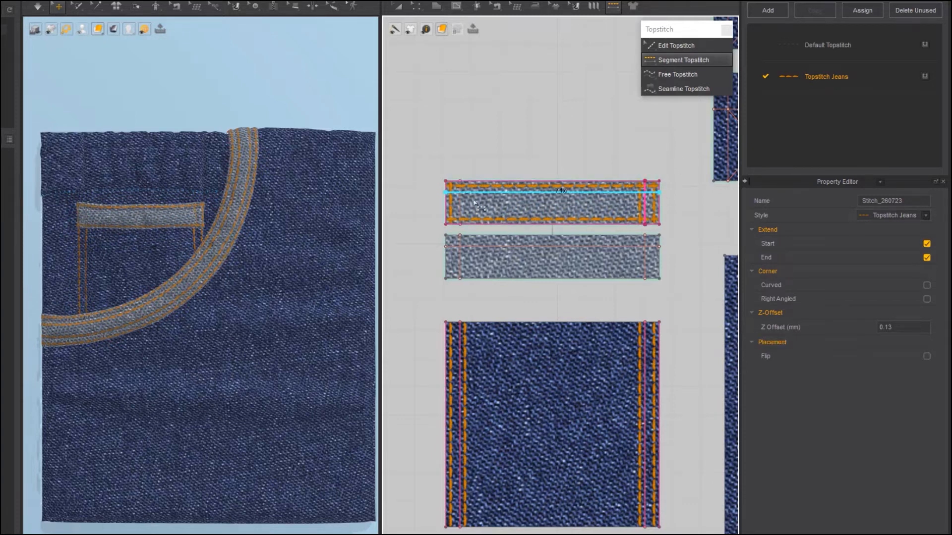
click(460, 208)
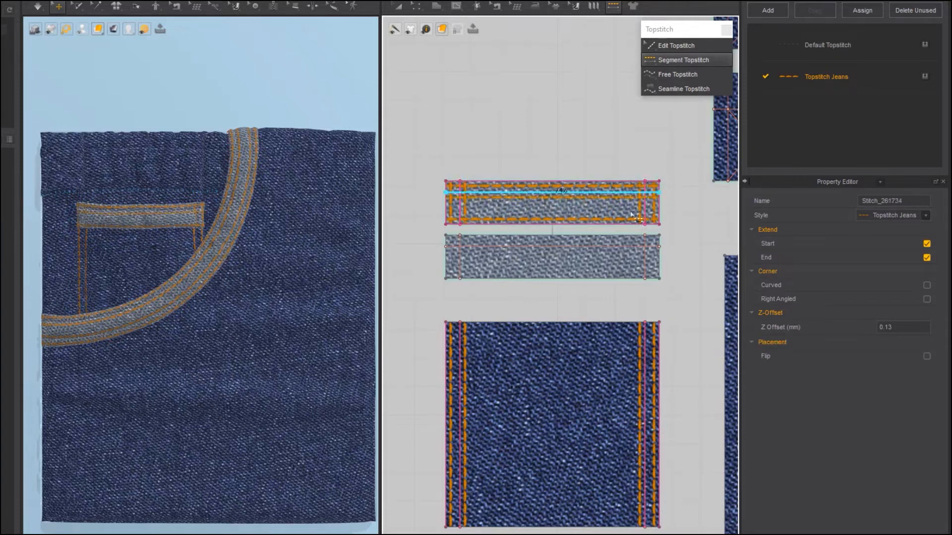
click(487, 193)
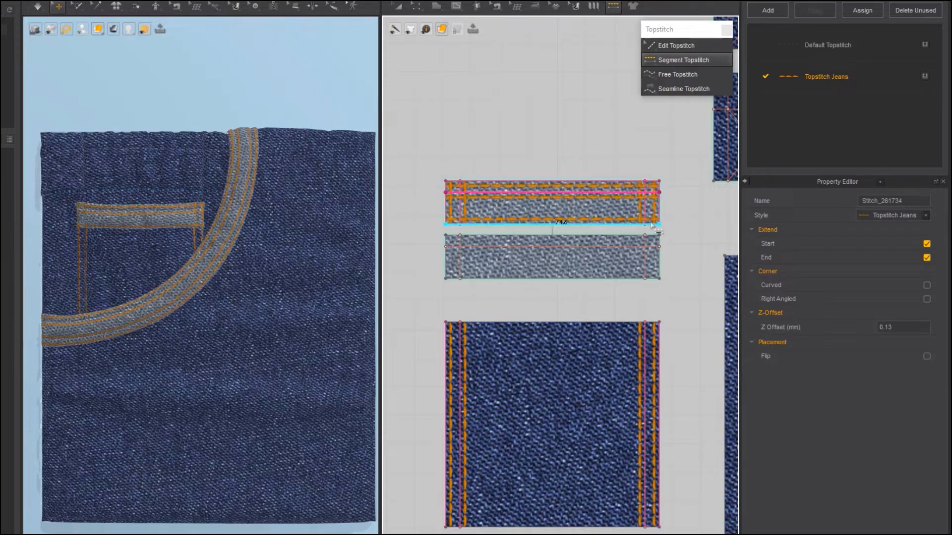
scroll(509, 189, up, 3)
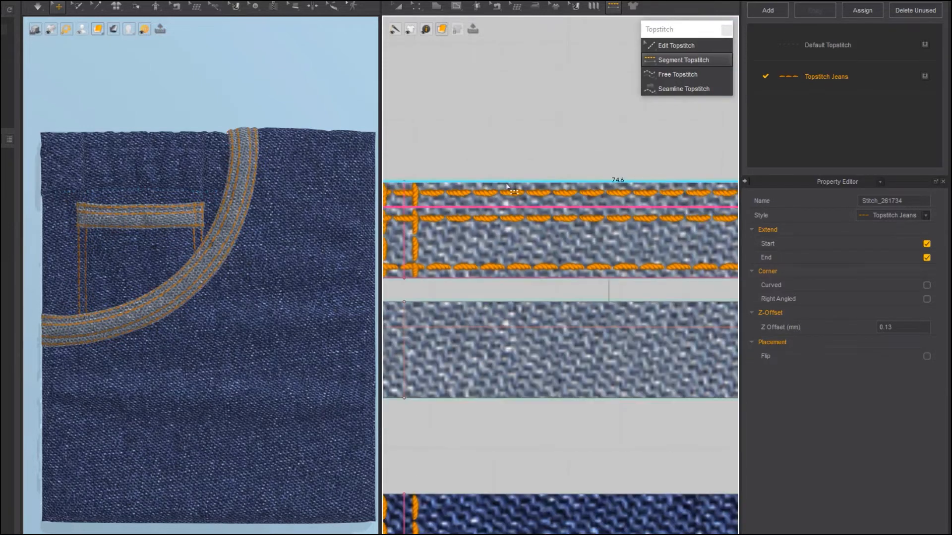
scroll(509, 189, down, 2)
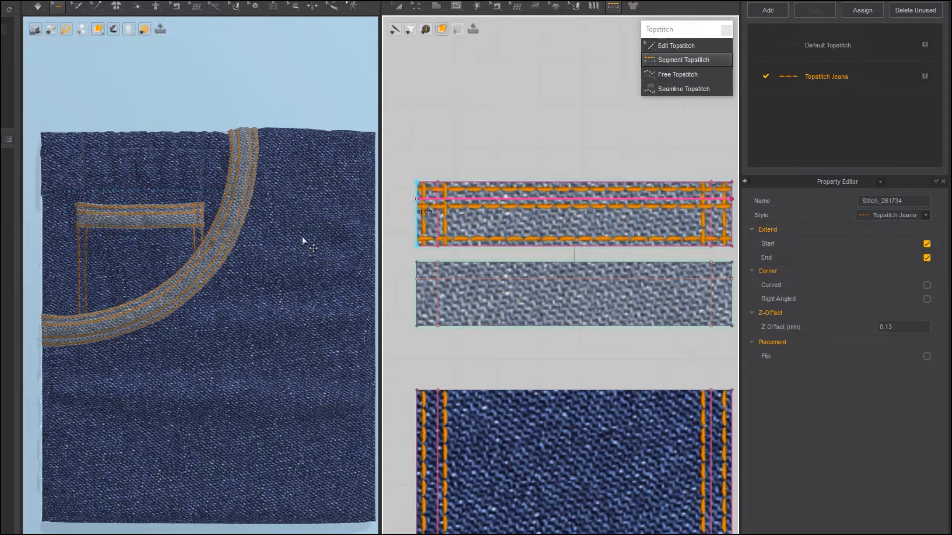
- Run the Normal simulation on the topstitched pocket sample, stop it, and select the small pocket piece on the garment
click(38, 7)
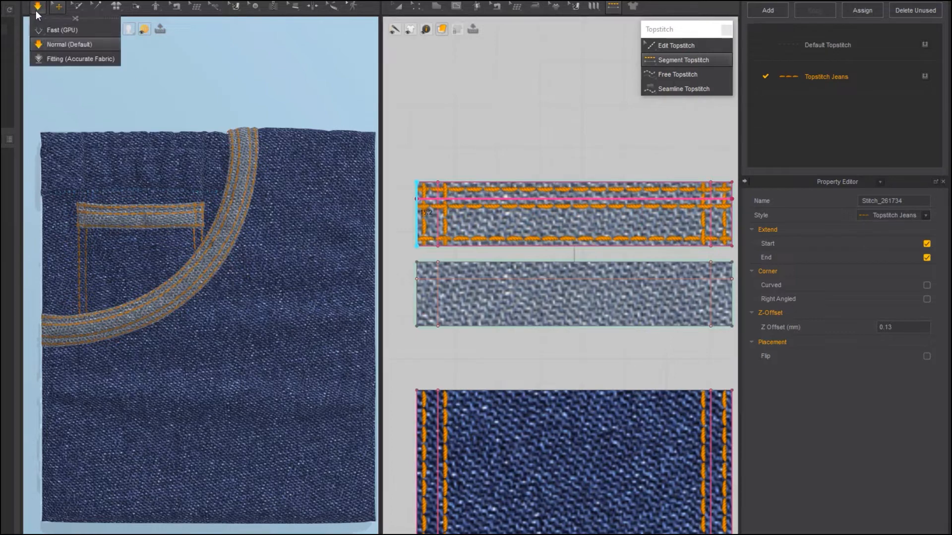
right_drag(124, 351, 219, 276)
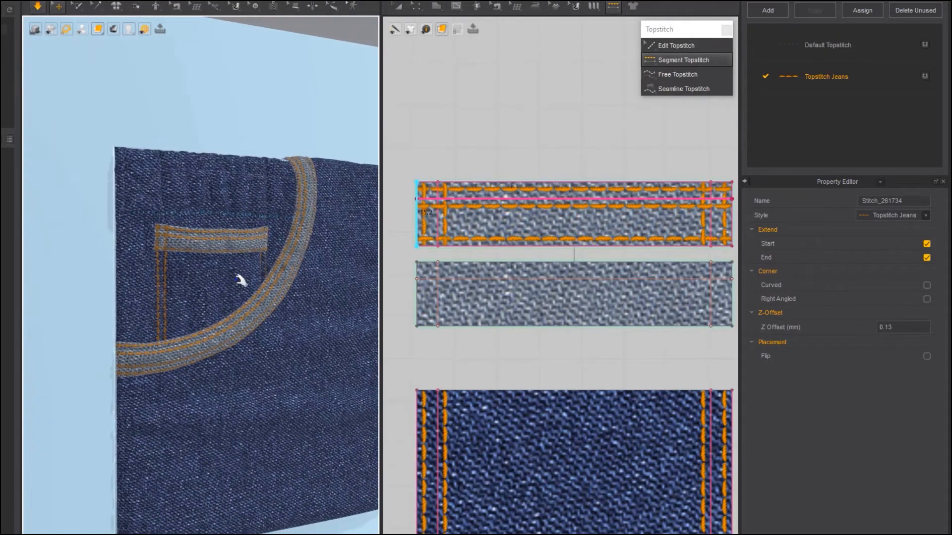
click(243, 281)
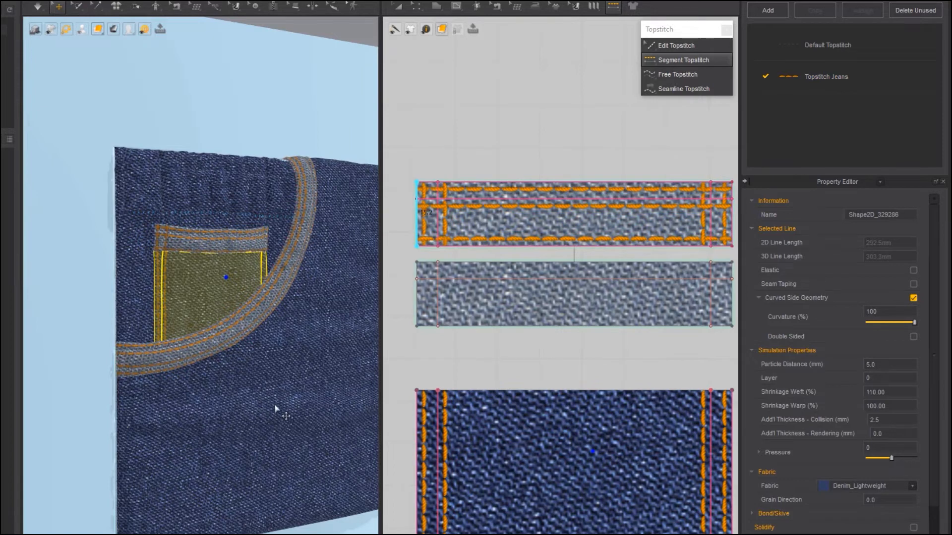
right_drag(275, 409, 226, 355)
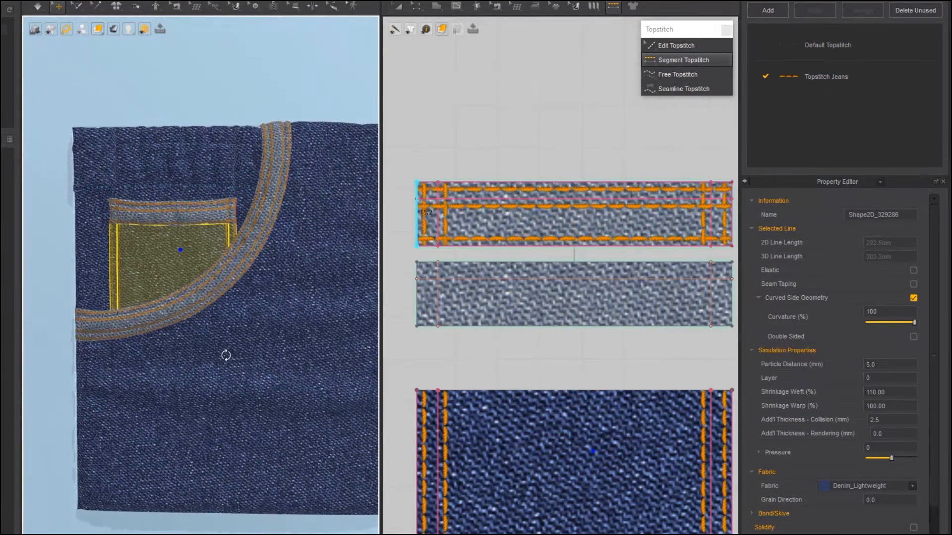
middle_drag(226, 356, 201, 353)
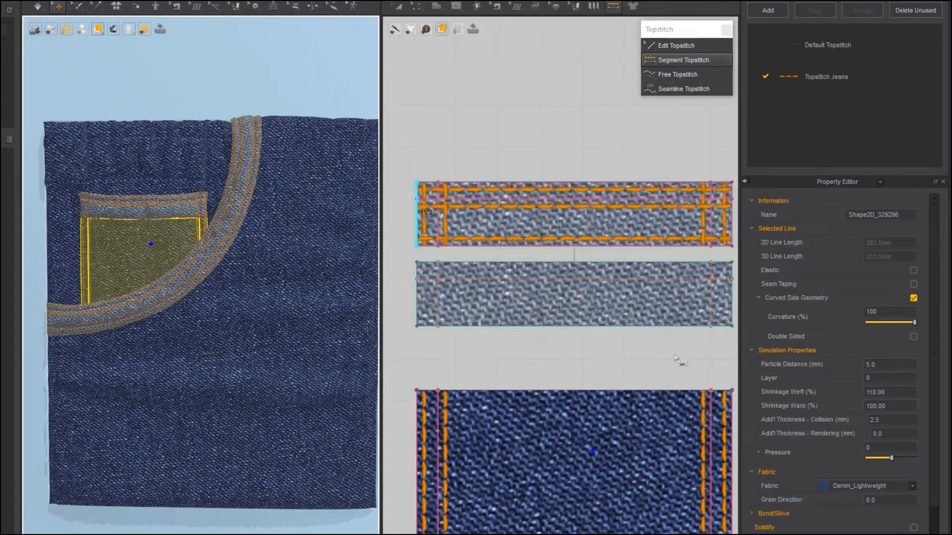
- Identify the large notched denim panel by selecting it on the garment, and examine the two denim strips above it
scroll(675, 350, down, 4)
middle_drag(613, 340, 311, 236)
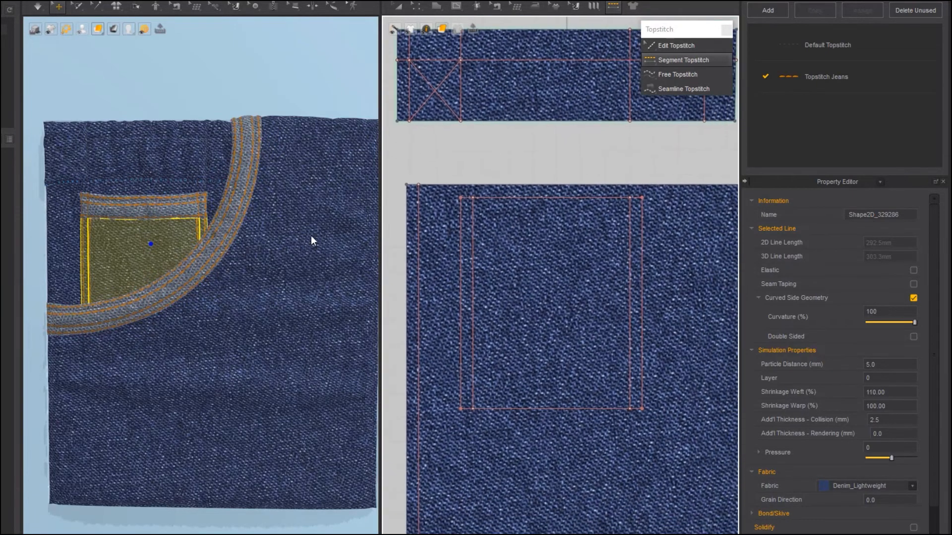
scroll(412, 307, down, 6)
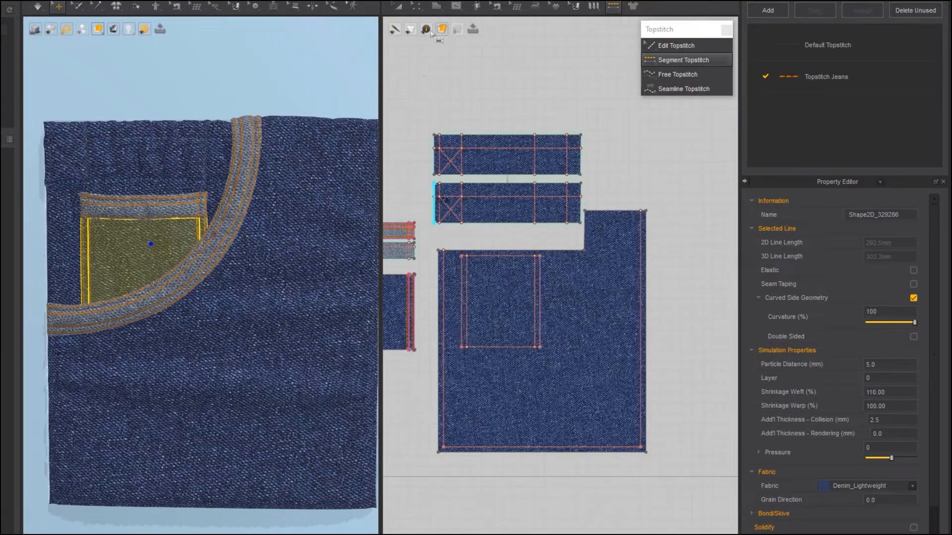
click(399, 7)
click(67, 277)
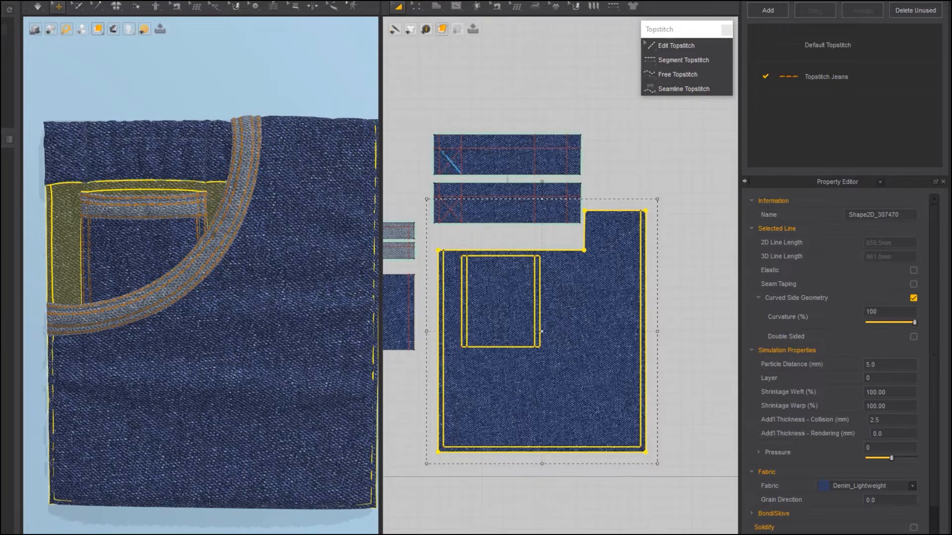
scroll(510, 182, up, 5)
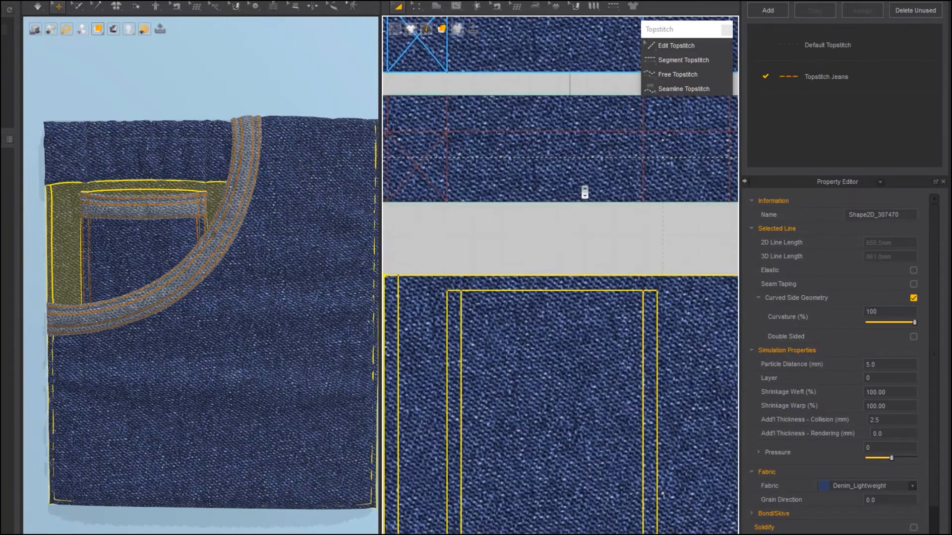
middle_drag(539, 196, 562, 339)
scroll(553, 292, down, 2)
middle_drag(533, 303, 513, 325)
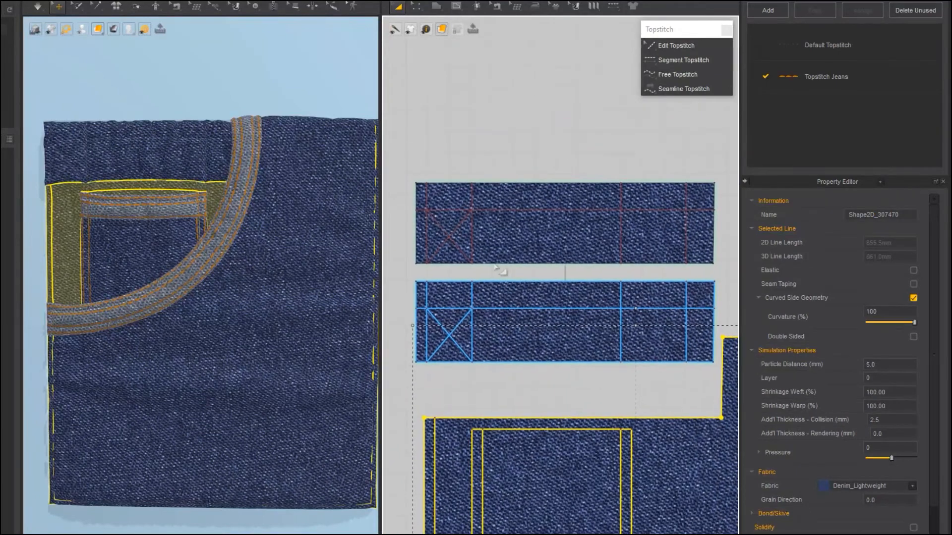
- Add Topstitch Jeans segment topstitches to the upper denim strip's right edge, horizontal internal line and four vertical internal lines
click(665, 59)
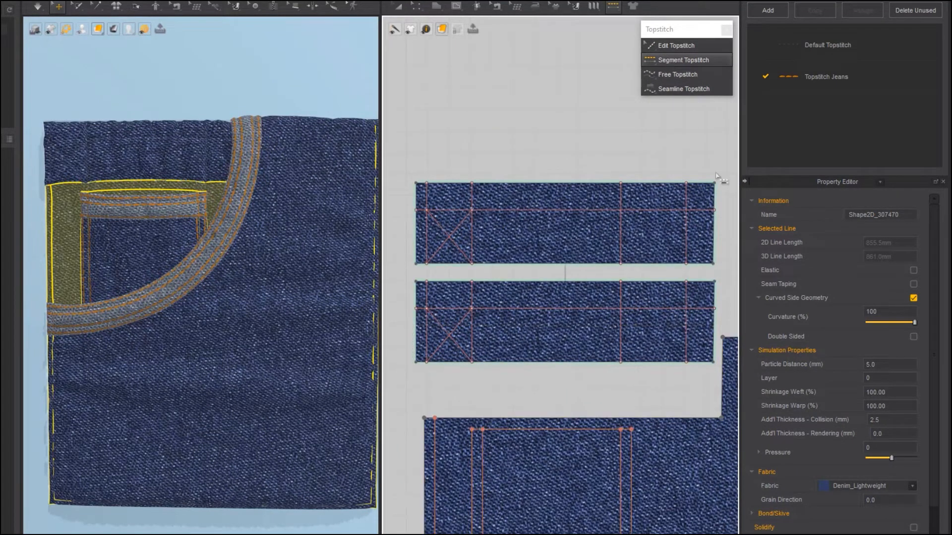
click(716, 267)
click(697, 211)
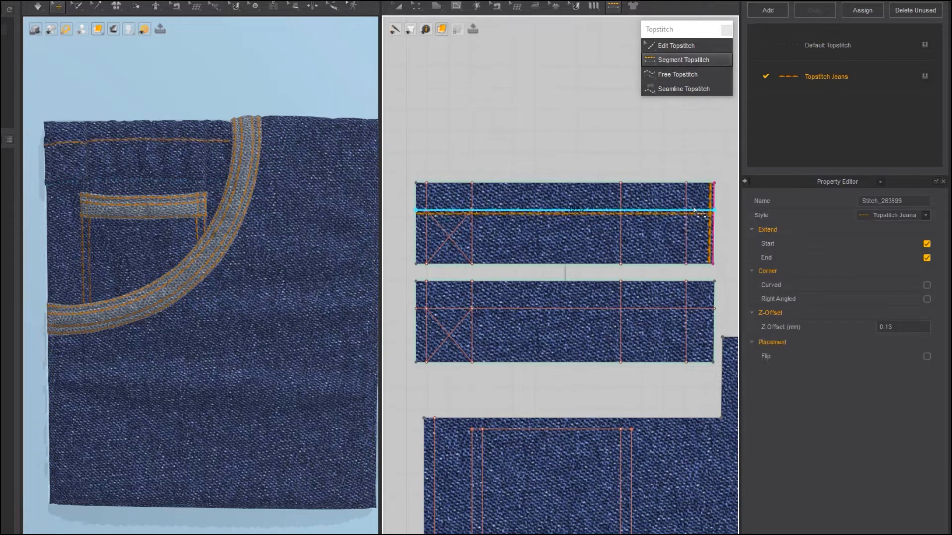
click(687, 206)
click(622, 207)
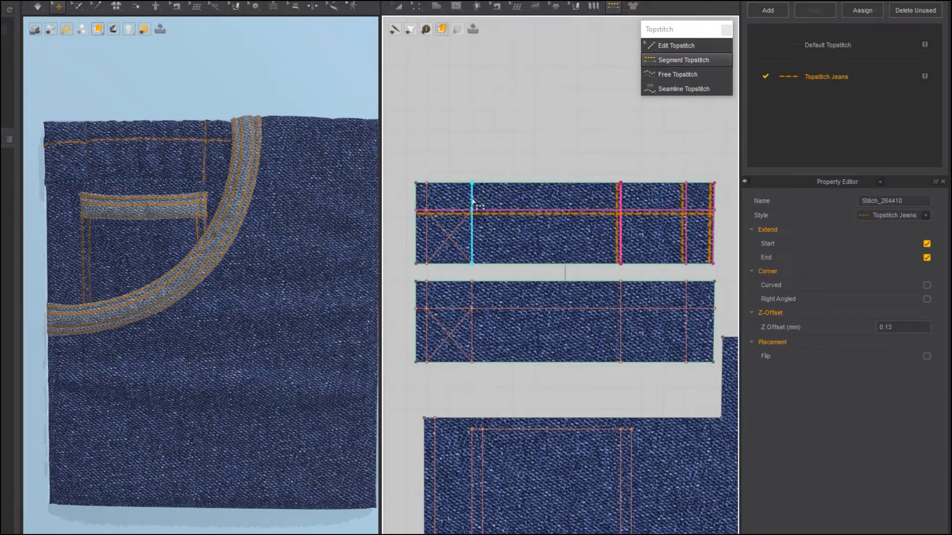
click(473, 208)
click(427, 204)
- Add segment topstitches to the two crossing diagonals and both long outer edges of the upper denim strip
click(455, 235)
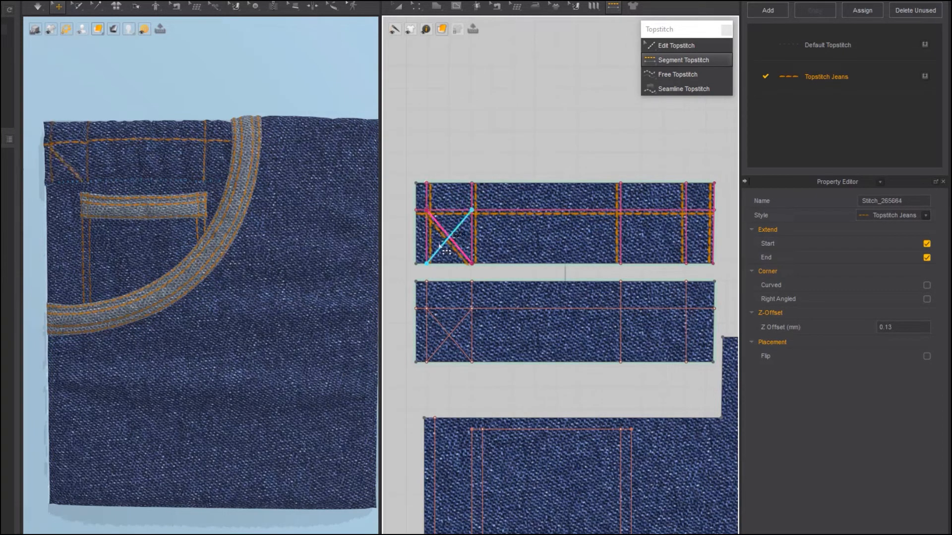
click(443, 245)
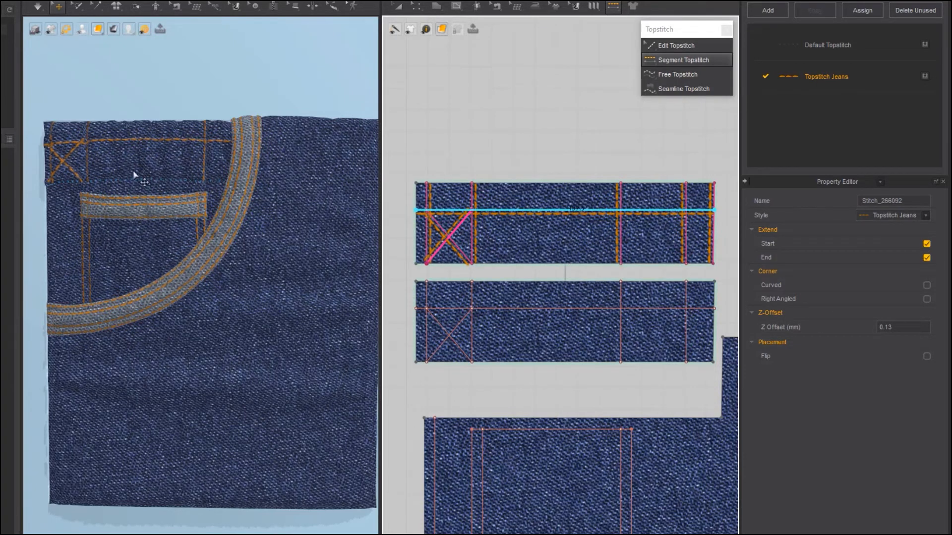
click(526, 263)
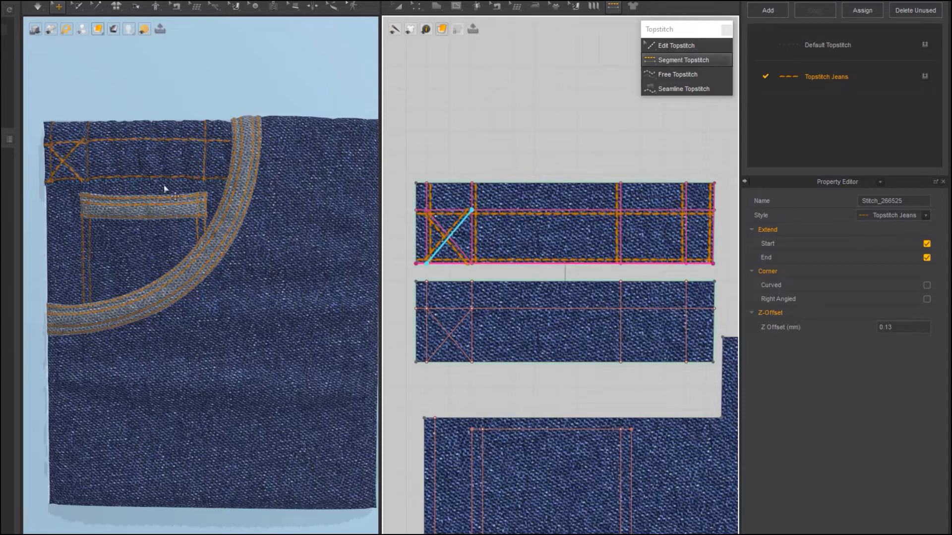
click(568, 184)
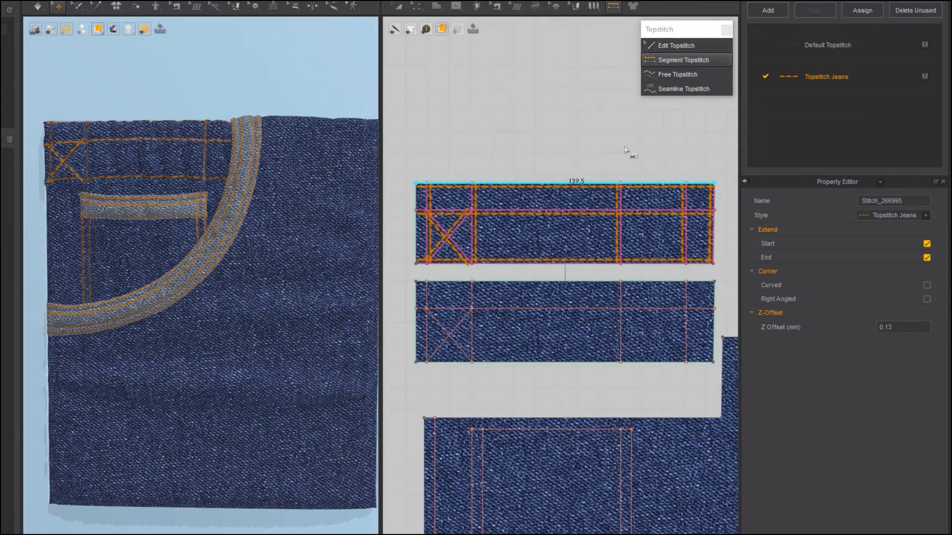
- Add a segment topstitch along the left vertical internal line of the large notched denim panel
scroll(541, 161, down, 3)
middle_drag(498, 191, 518, 131)
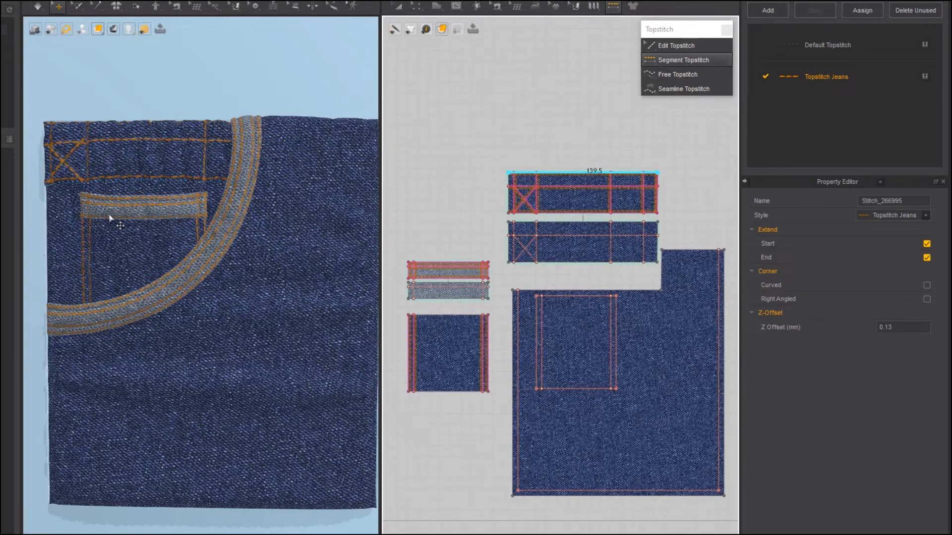
click(518, 483)
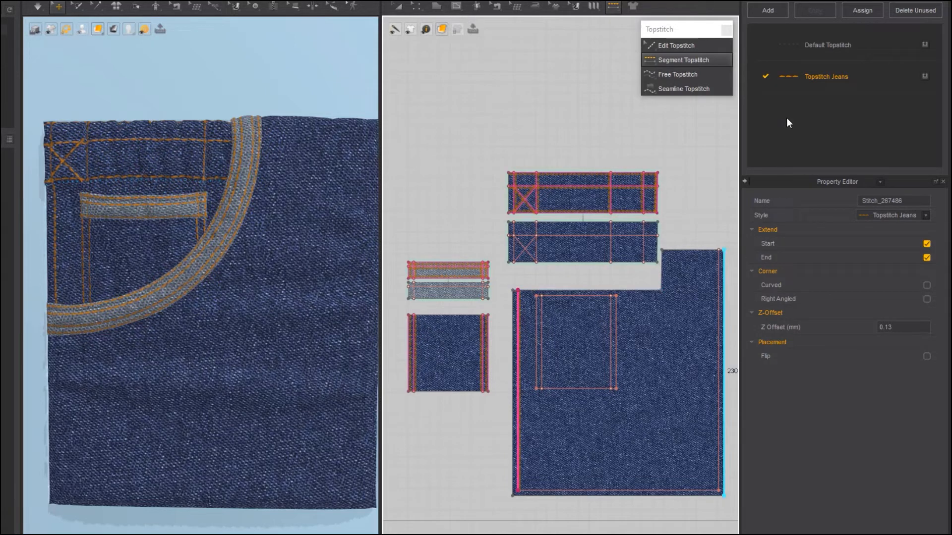
- Add a new topstitch style named Topstitch janes_ticker and set its colour to Orange 1
click(771, 9)
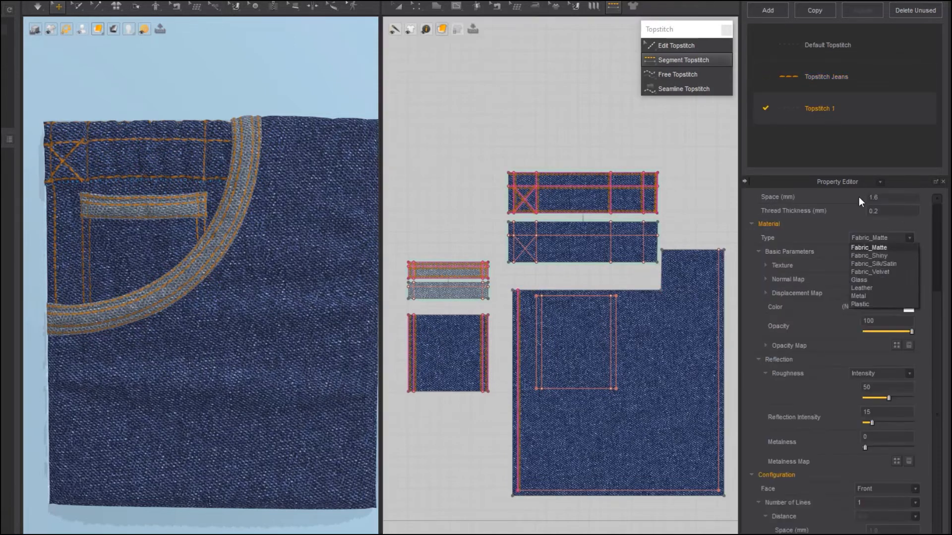
text(janes_ticker)
key(Return)
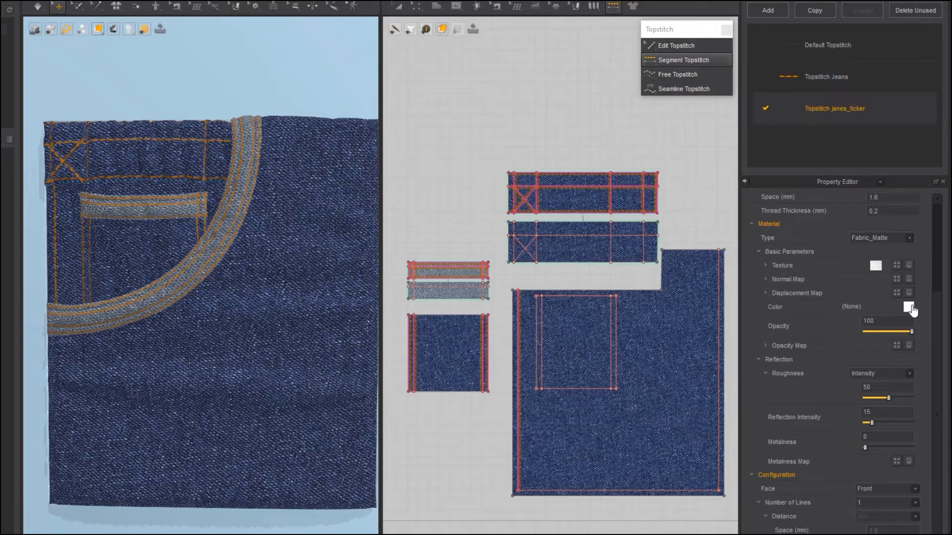
click(908, 307)
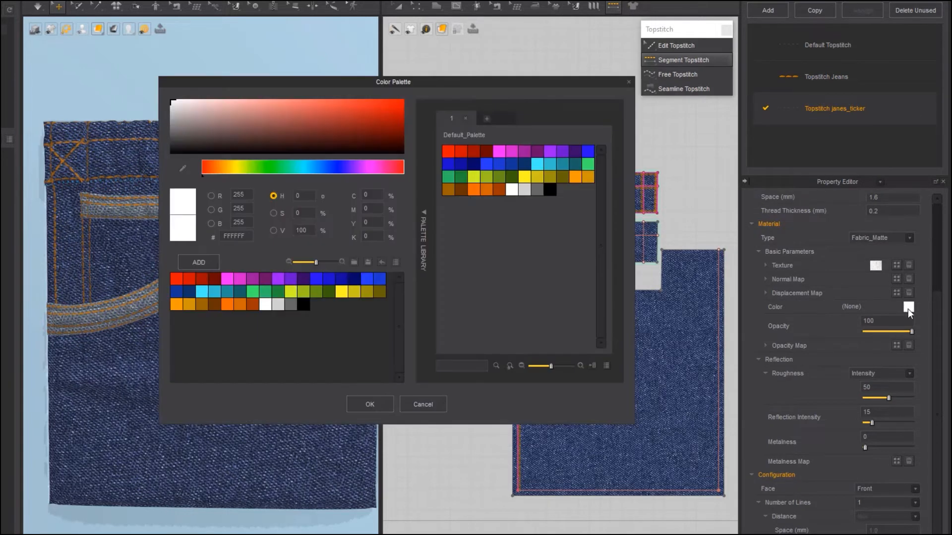
double_click(490, 187)
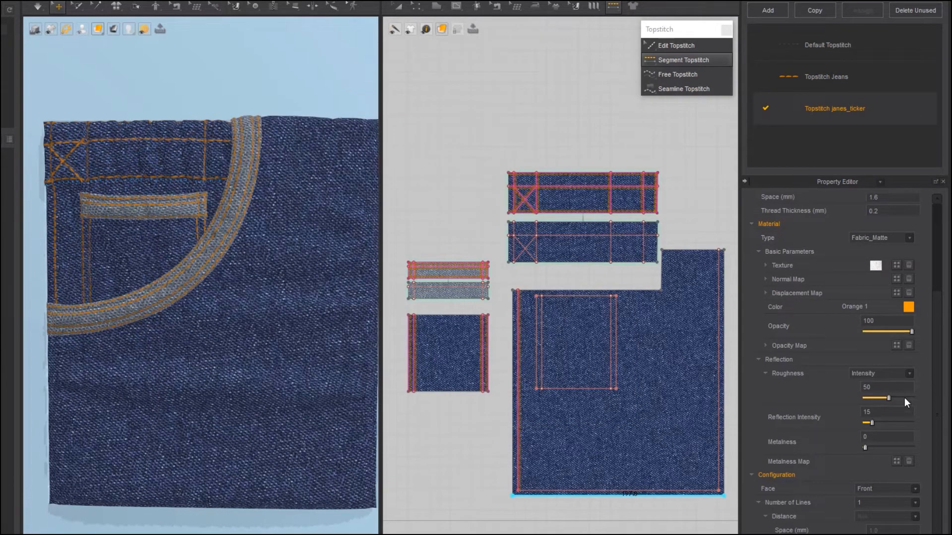
- Change the janes_ticker style's type to Texture and check the Topstitch Jeans style's settings for reference
scroll(905, 392, up, 5)
click(823, 77)
click(834, 109)
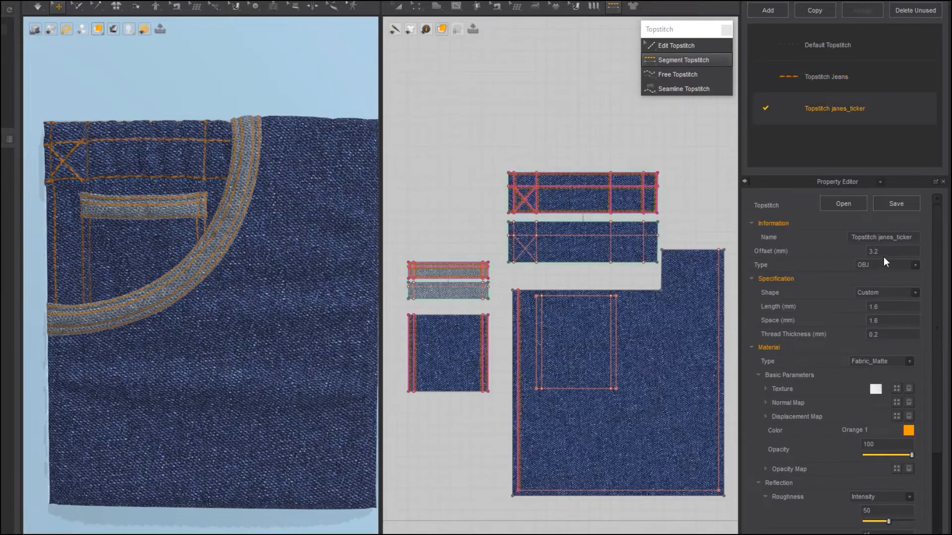
click(869, 264)
click(866, 283)
click(879, 292)
click(871, 336)
click(836, 78)
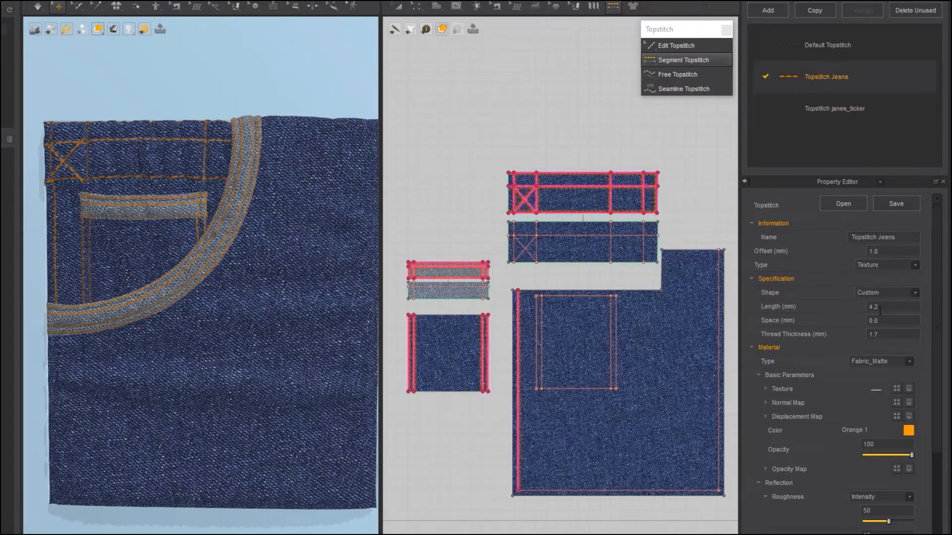
- Set the janes_ticker style to 1.6 mm offset, 4.2 mm length, 3.0 mm thread thickness and colour Orange 1
click(829, 111)
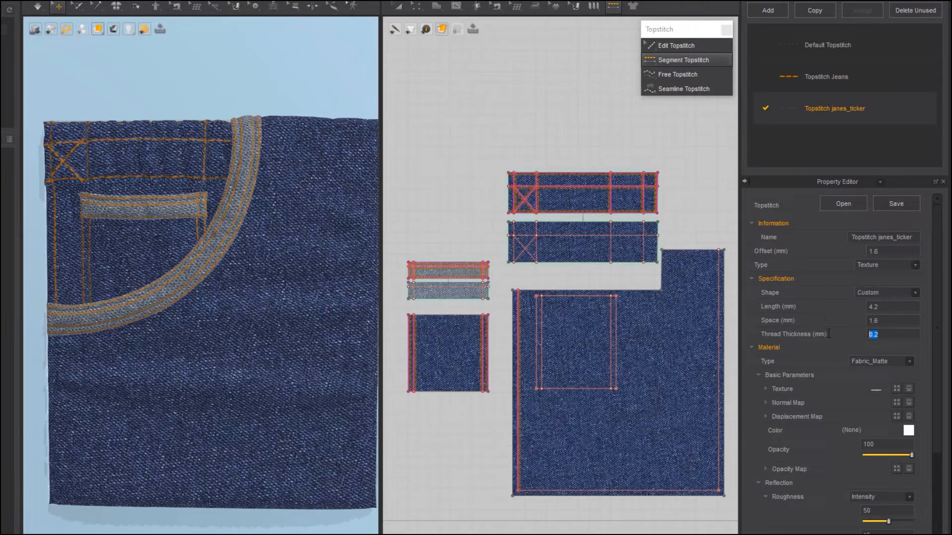
click(908, 430)
click(575, 174)
click(414, 399)
- Delete the Topstitch Jeans stitches from the two crossing diagonals of the upper denim strip
click(675, 45)
scroll(479, 163, up, 5)
click(657, 291)
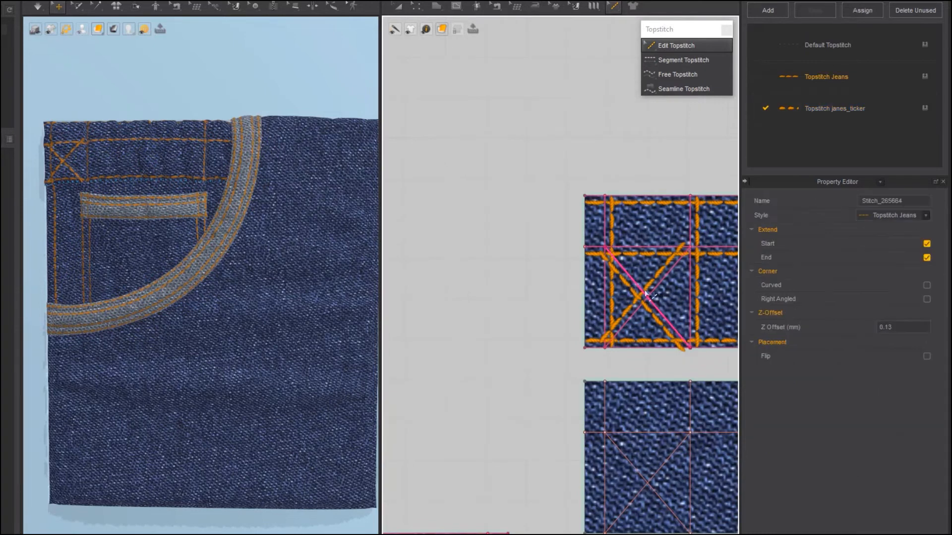
key(Delete)
- Add segment topstitches in the Topstitch janes_ticker style to the two crossing diagonals of the upper denim strip
click(810, 108)
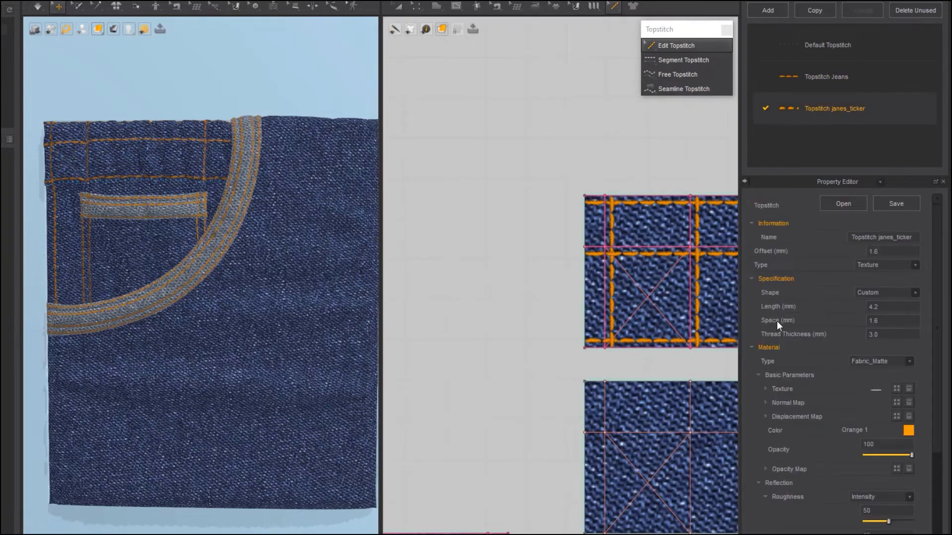
click(684, 59)
click(647, 296)
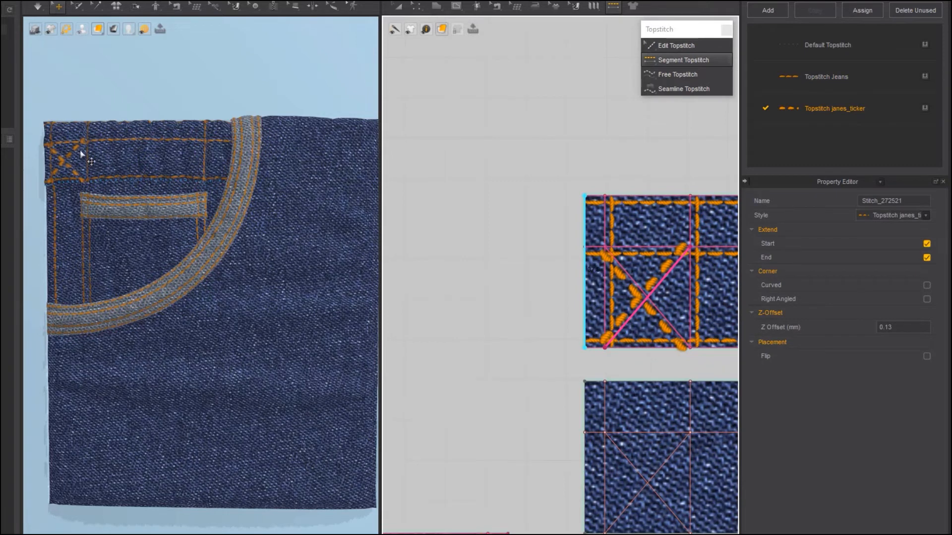
scroll(83, 165, down, 3)
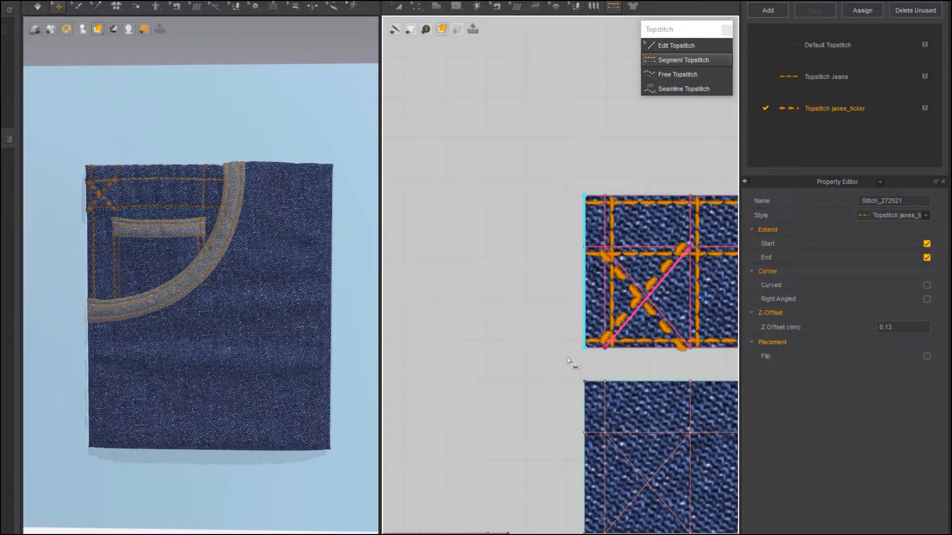
scroll(454, 350, down, 1)
scroll(441, 322, down, 3)
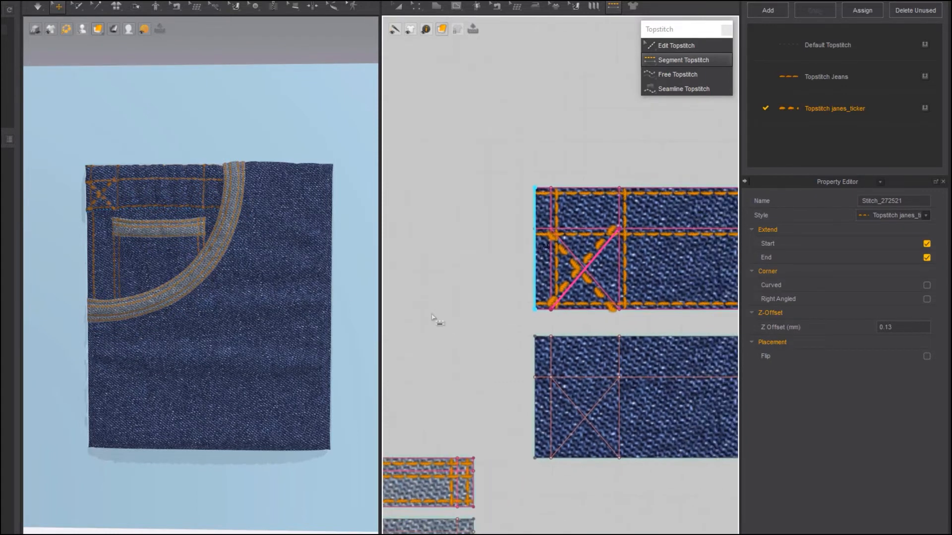
scroll(466, 290, down, 4)
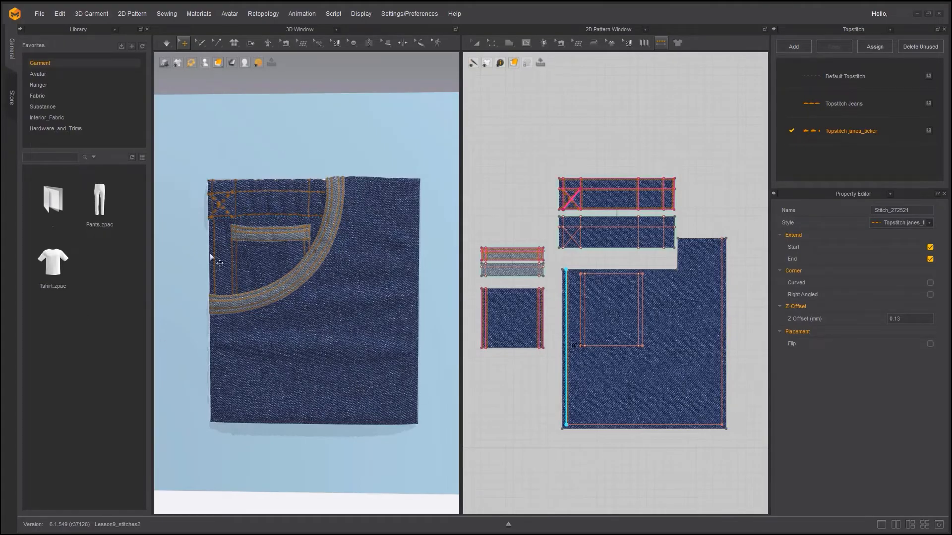
- Detach the Button tool set as a floating palette and place it over the 3D view
click(199, 14)
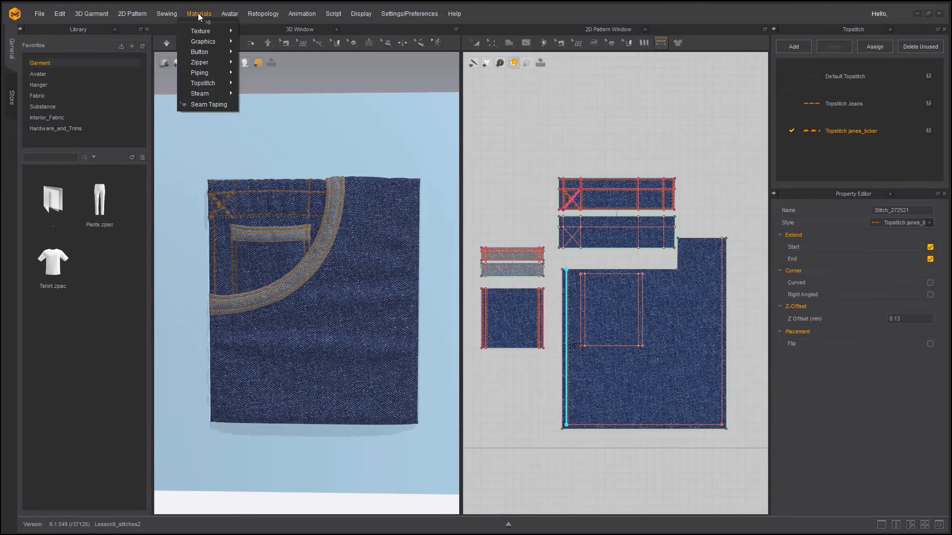
mouse_move(209, 50)
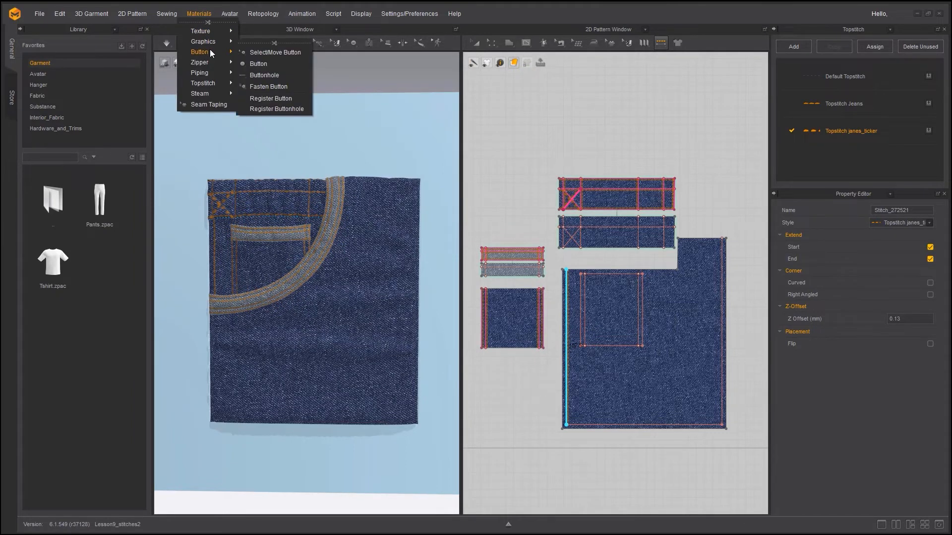
click(267, 44)
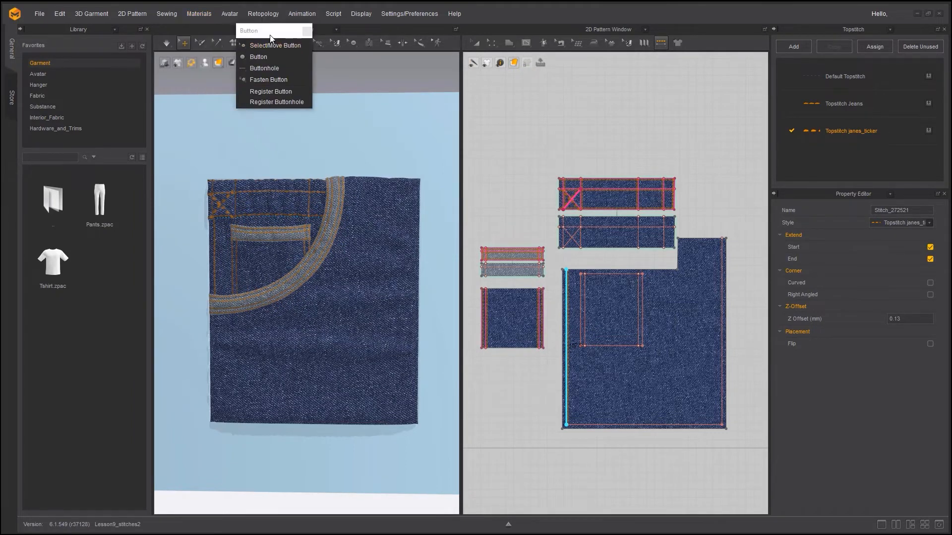
drag(269, 34, 410, 77)
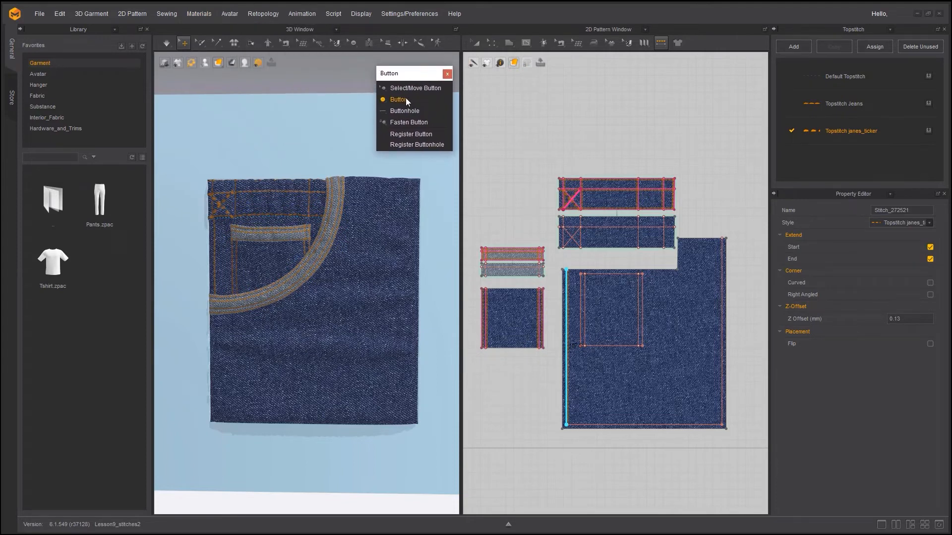
click(398, 88)
- Review the available Topstitch tools and move the floating Button palette above the garment's waist corner
click(193, 15)
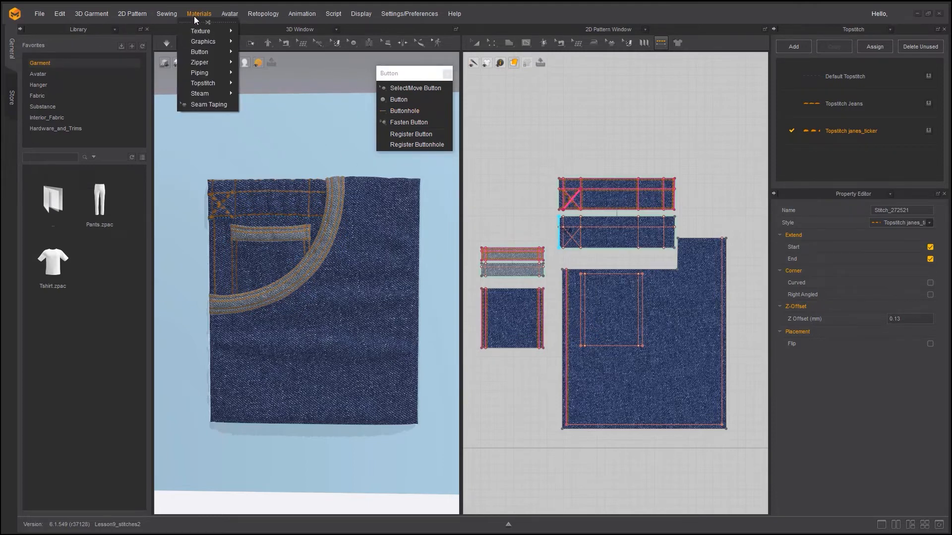
mouse_move(214, 84)
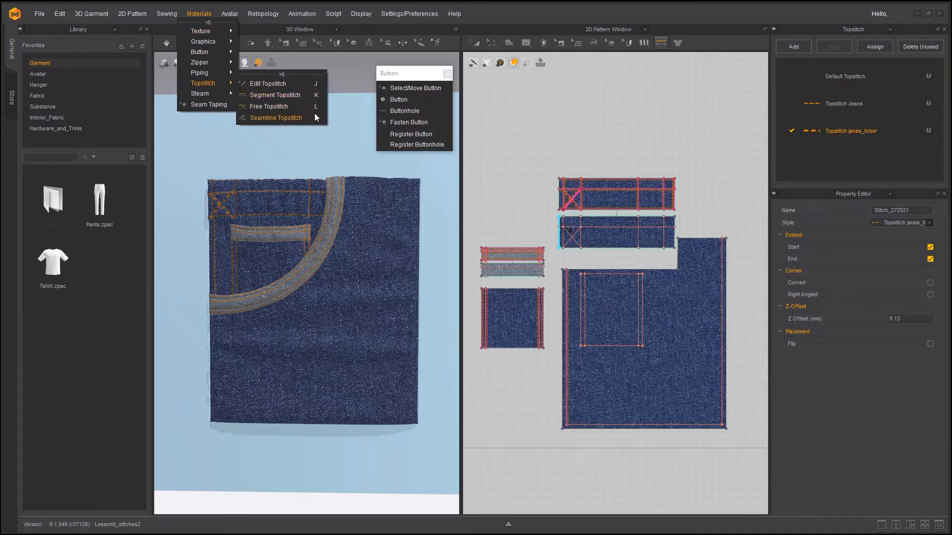
click(420, 75)
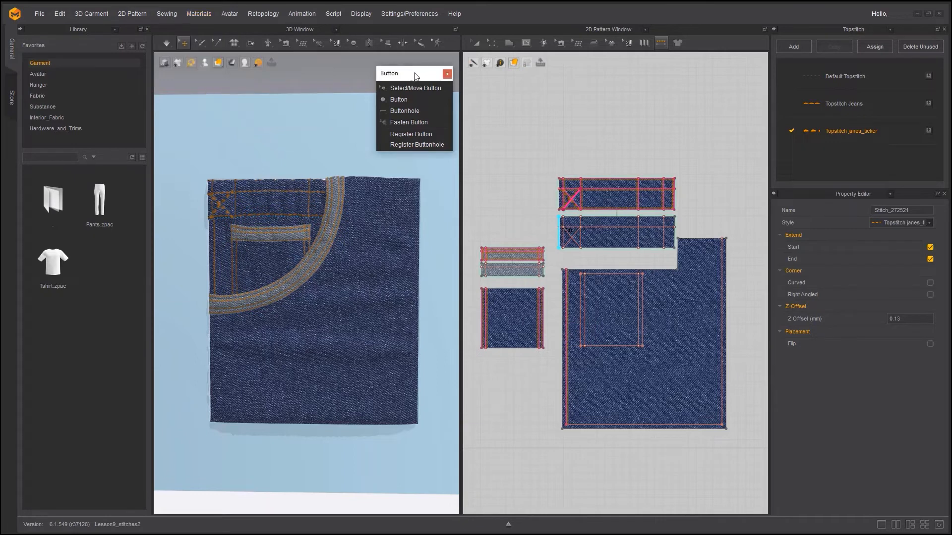
drag(420, 76, 207, 83)
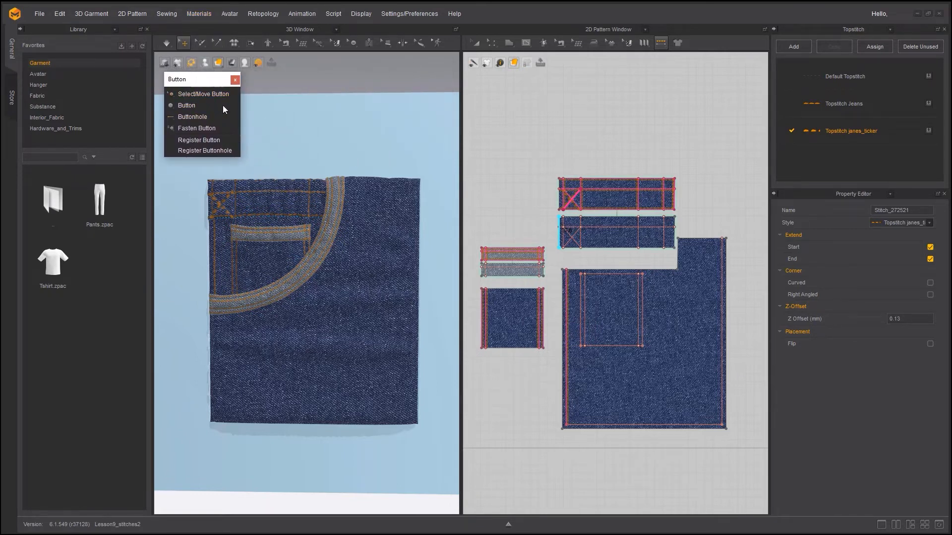
- Detach the 3D window's Button tool set as a floating palette, close the older floating palette, and activate the Button tool
click(353, 46)
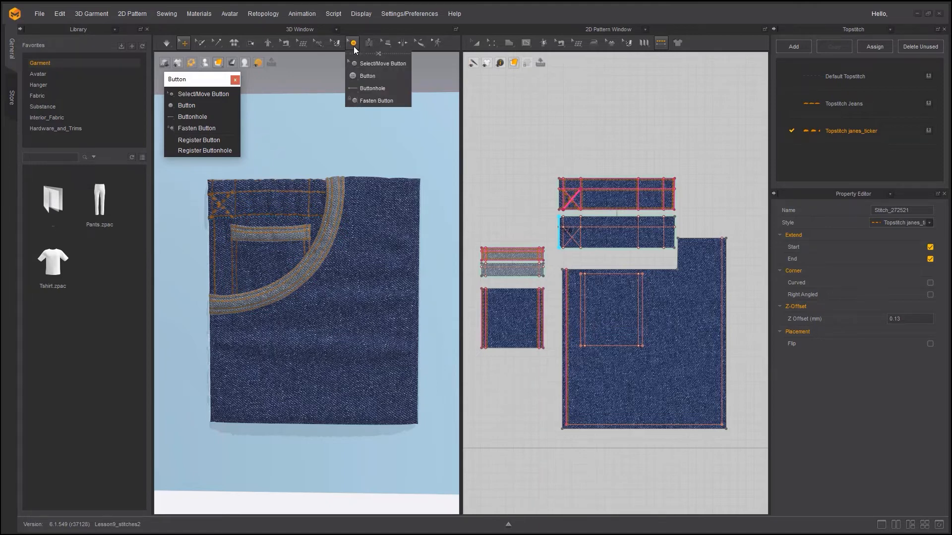
drag(367, 60, 279, 80)
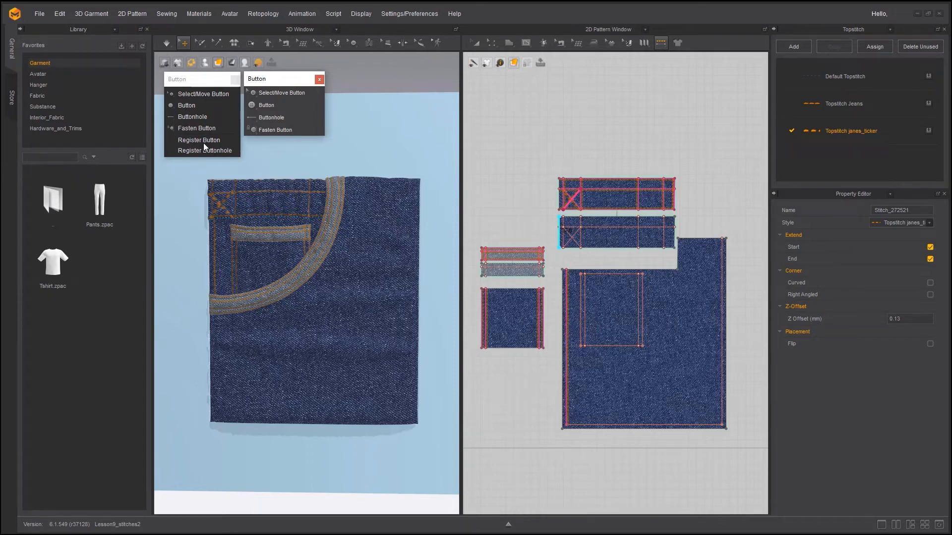
click(233, 80)
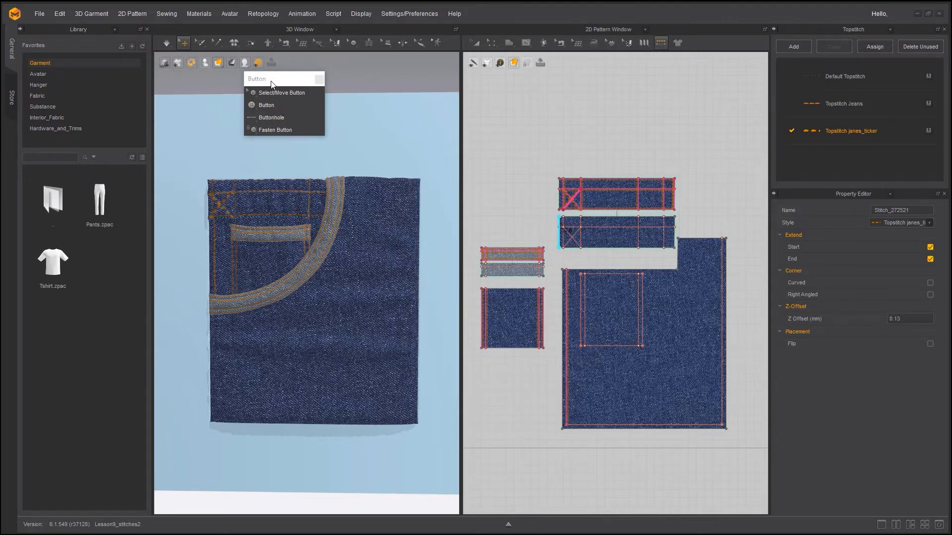
click(263, 106)
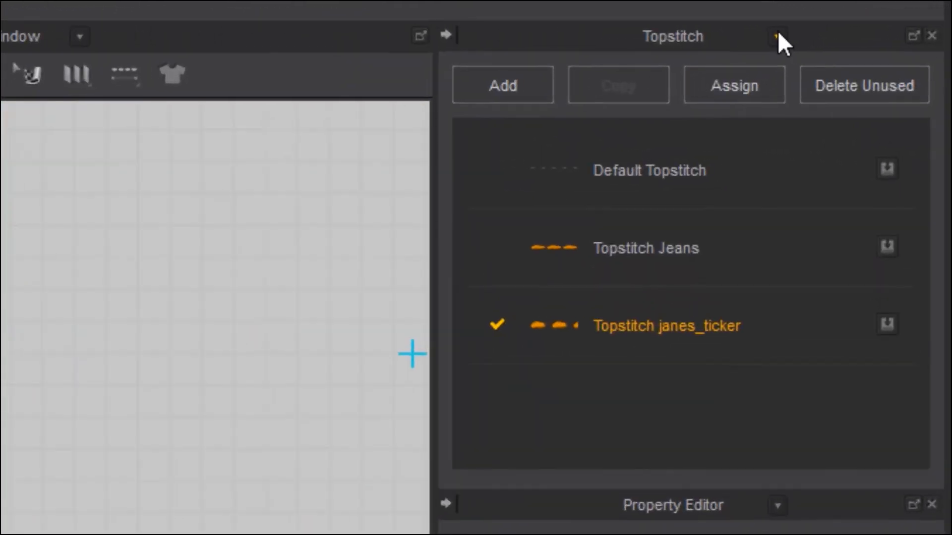
- Show the Button style list in place of the Topstitch list and name the new button style Button Jeans
click(779, 37)
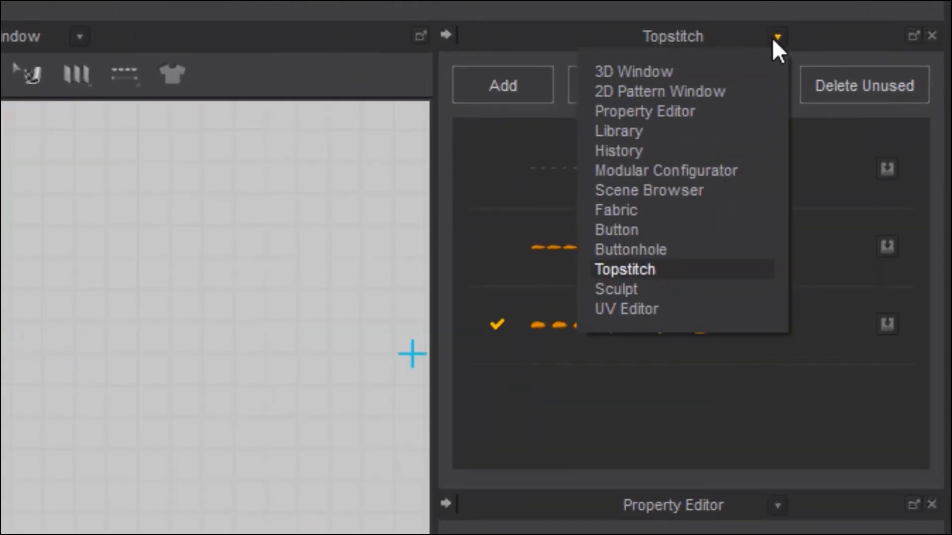
click(661, 229)
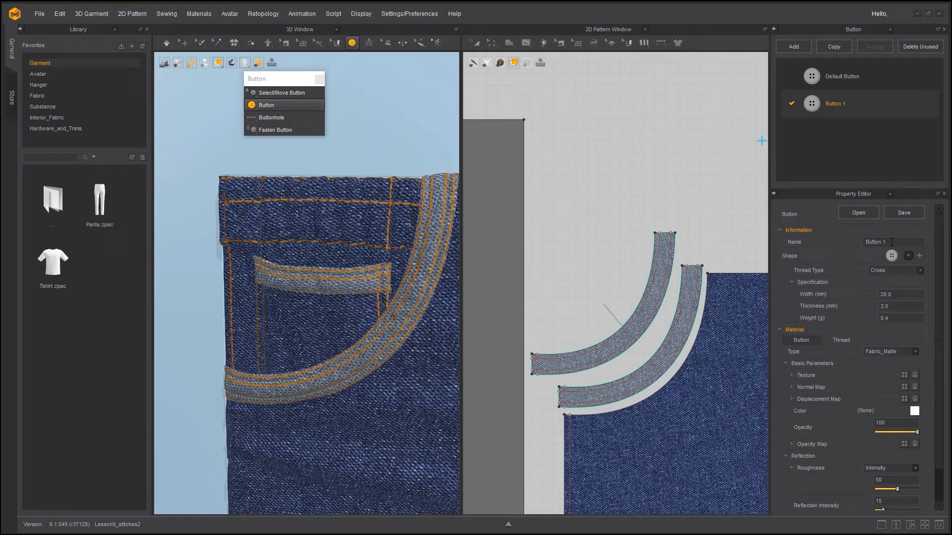
text(ans)
key(Return)
- Place a Button Jeans button at each end of the upper small grey pocket strip in the 2D pattern
scroll(595, 315, down, 3)
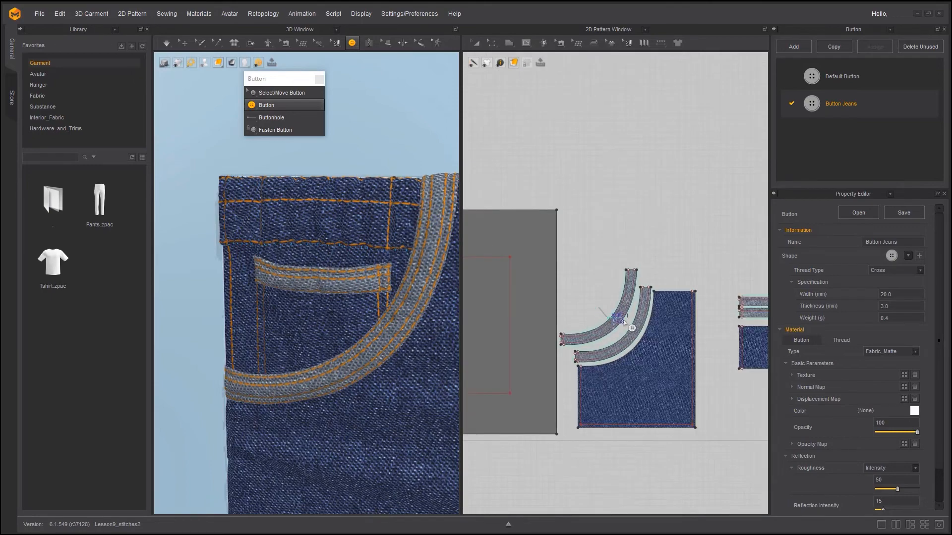
middle_drag(595, 314, 490, 308)
scroll(600, 315, up, 5)
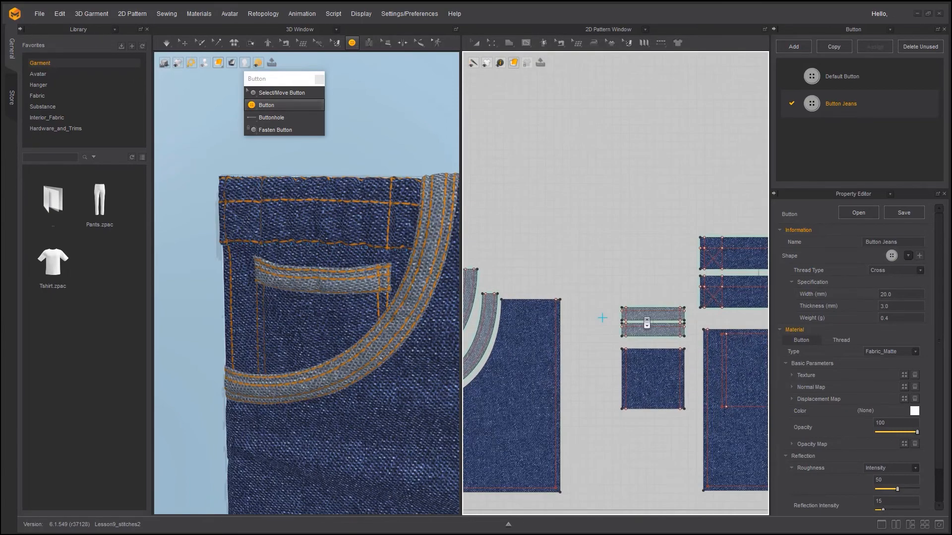
scroll(592, 303, up, 1)
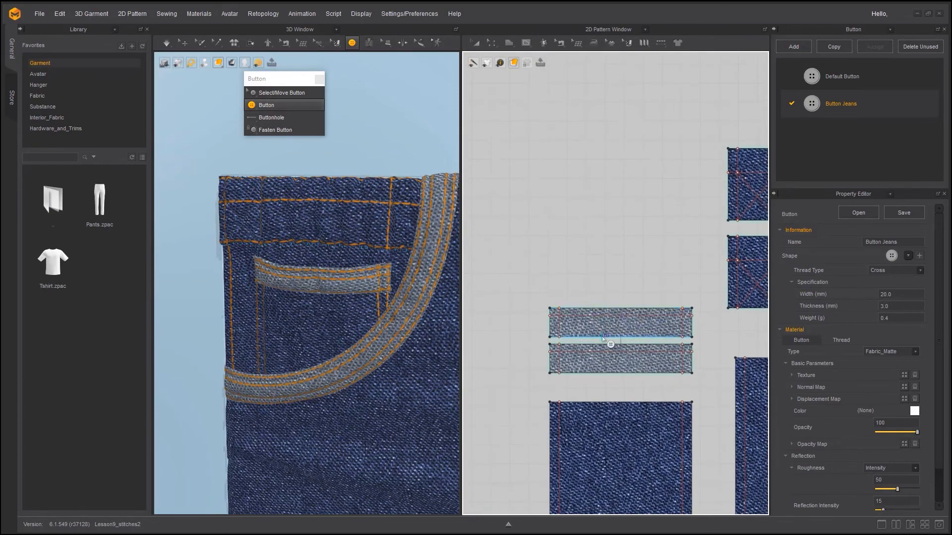
click(565, 325)
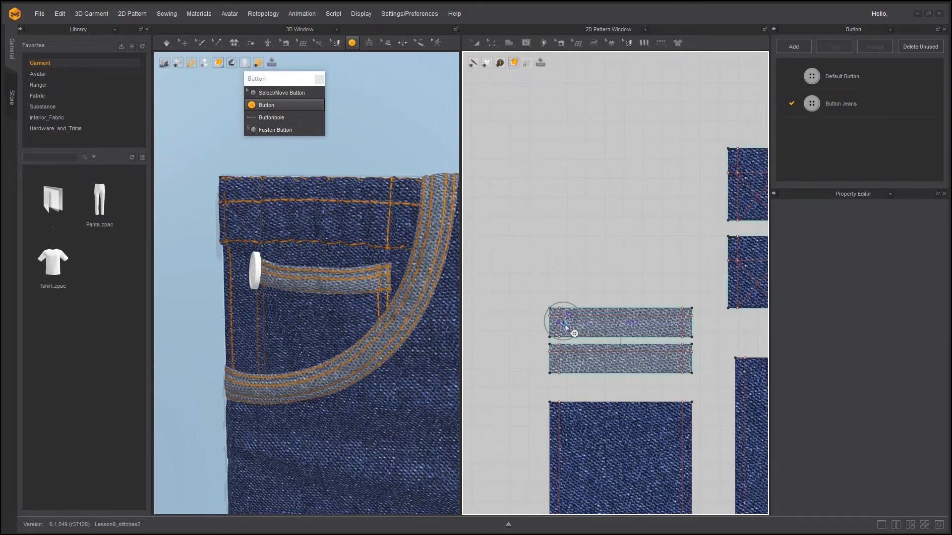
click(681, 319)
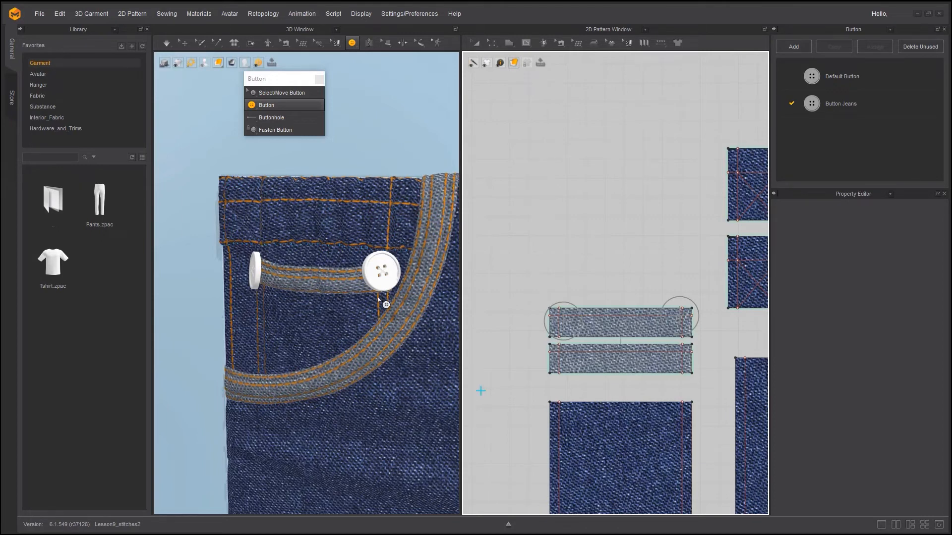
- Move both buttons on the small pocket strip inward from its ends in the 3D view
click(272, 94)
click(383, 272)
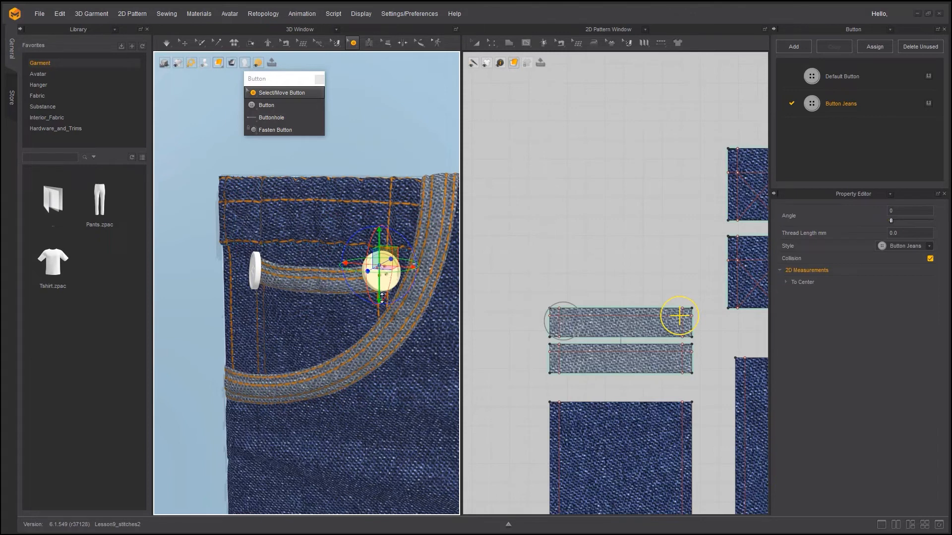
drag(382, 297, 382, 298)
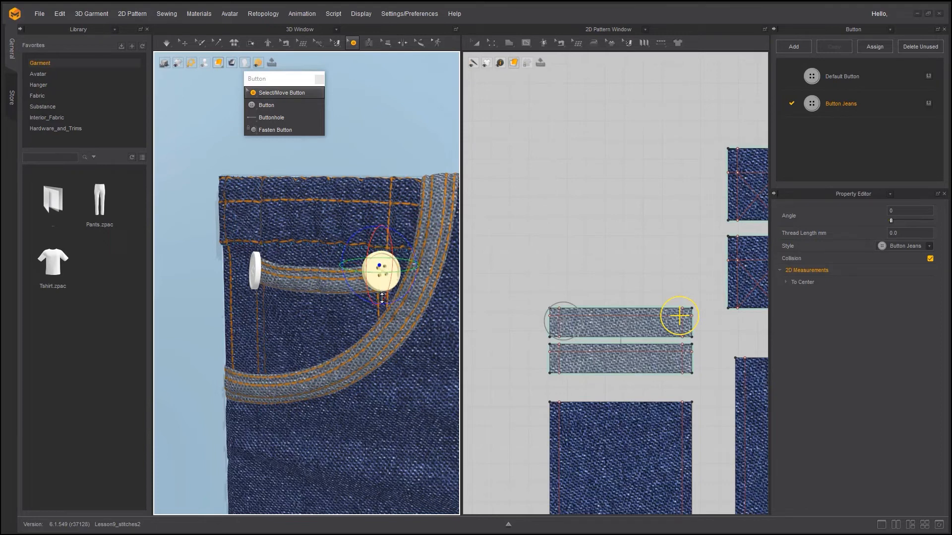
key(alt)
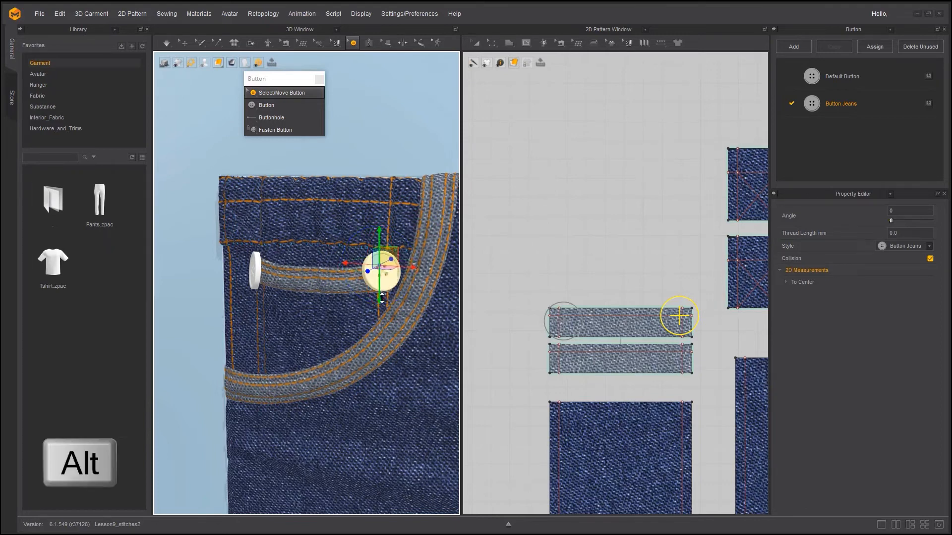
alt+drag(383, 278, 364, 283)
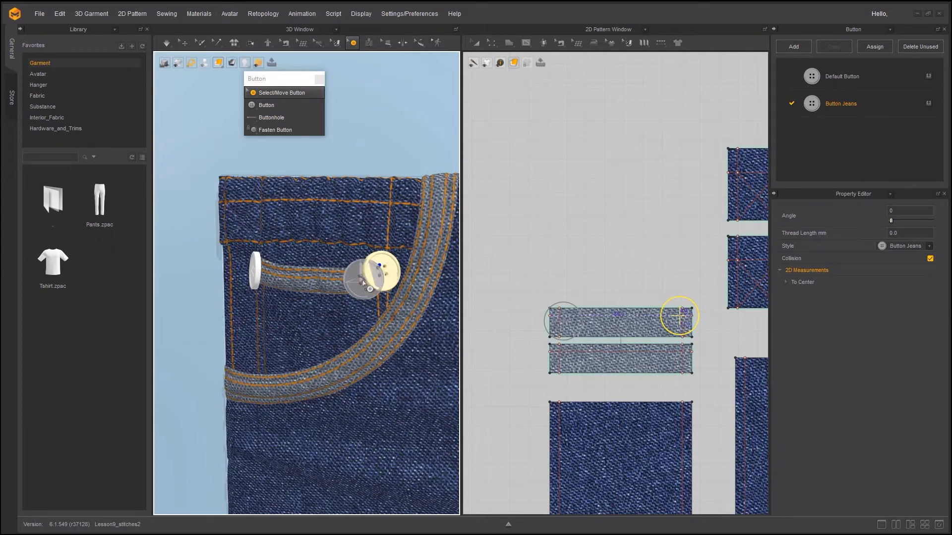
drag(364, 283, 363, 283)
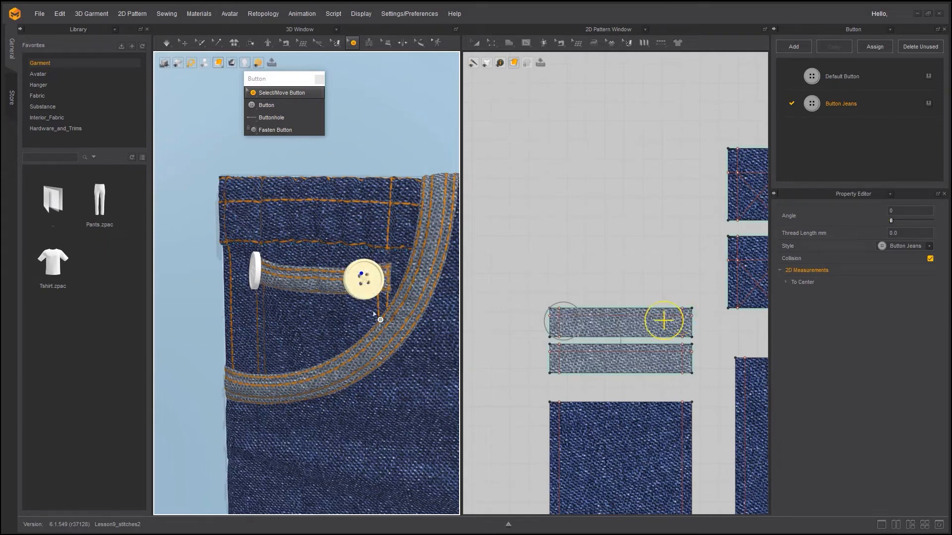
key(ctrl+v)
click(257, 283)
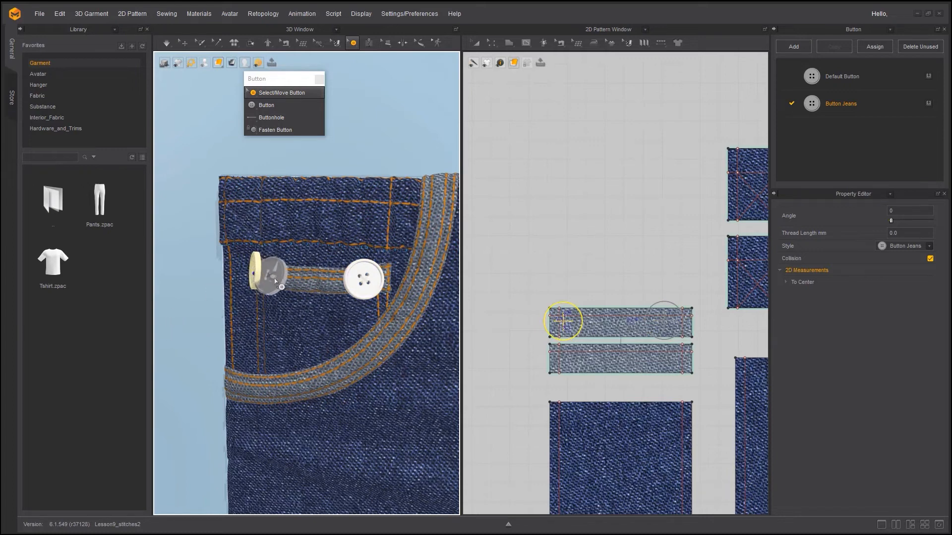
click(277, 281)
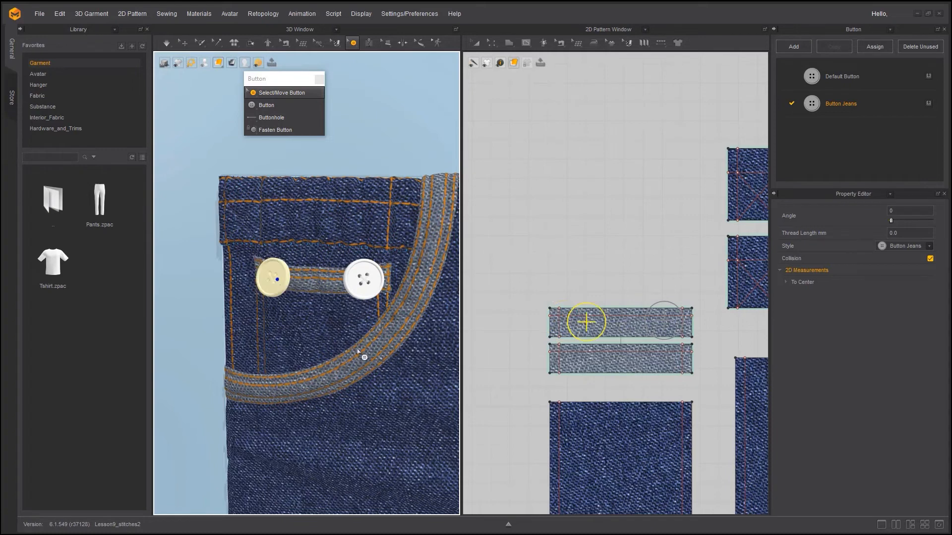
- Place a Button Jeans button at each end of the upper curved pocket strip in the 2D pattern
click(275, 105)
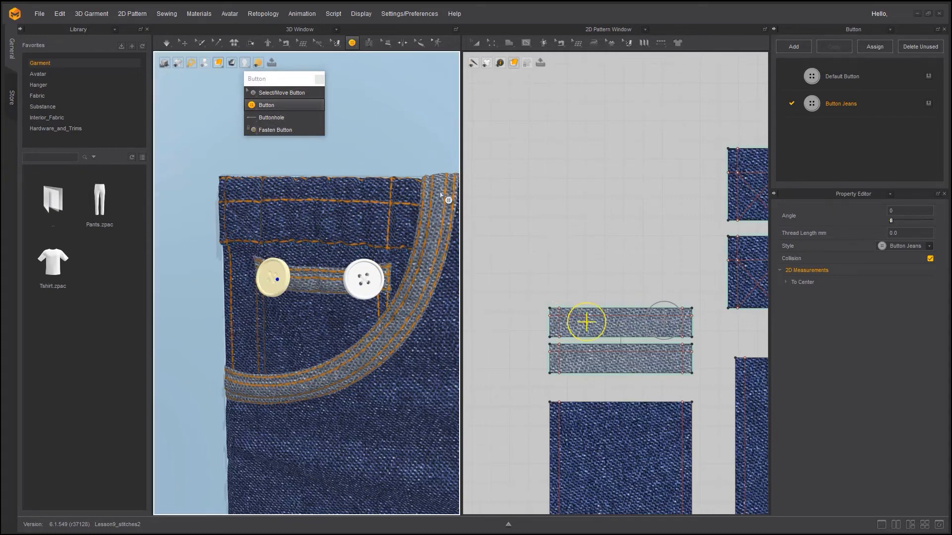
scroll(620, 242, down, 2)
middle_drag(618, 237, 410, 281)
middle_drag(533, 279, 843, 217)
middle_drag(650, 266, 813, 222)
middle_drag(534, 252, 640, 274)
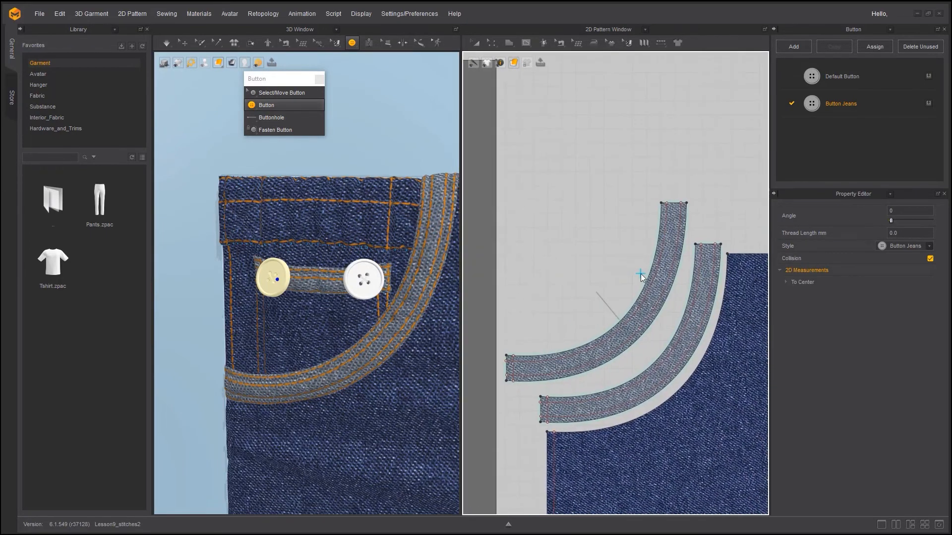
click(675, 222)
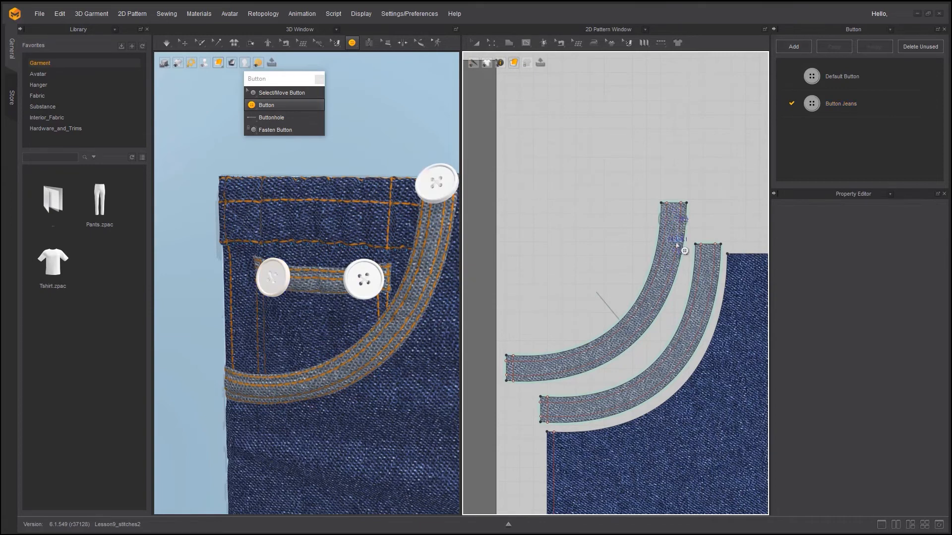
click(527, 376)
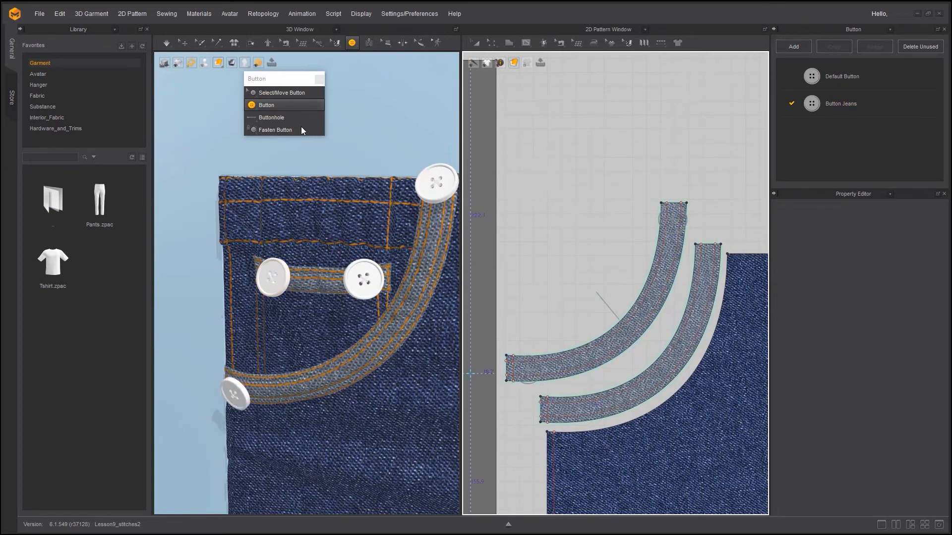
- Move both buttons on the curved pocket strip slightly inward along the strip from its ends in the 3D view
click(280, 93)
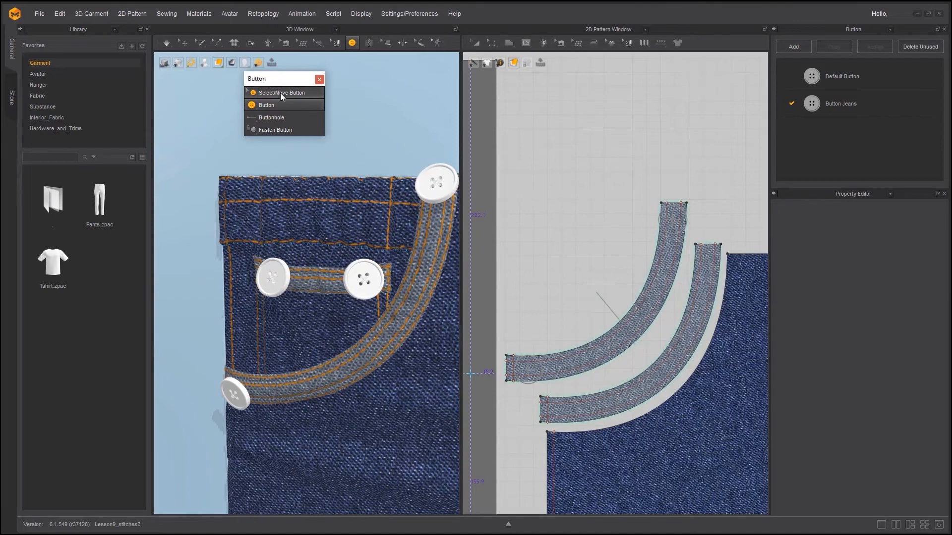
right_drag(236, 393, 235, 404)
click(235, 405)
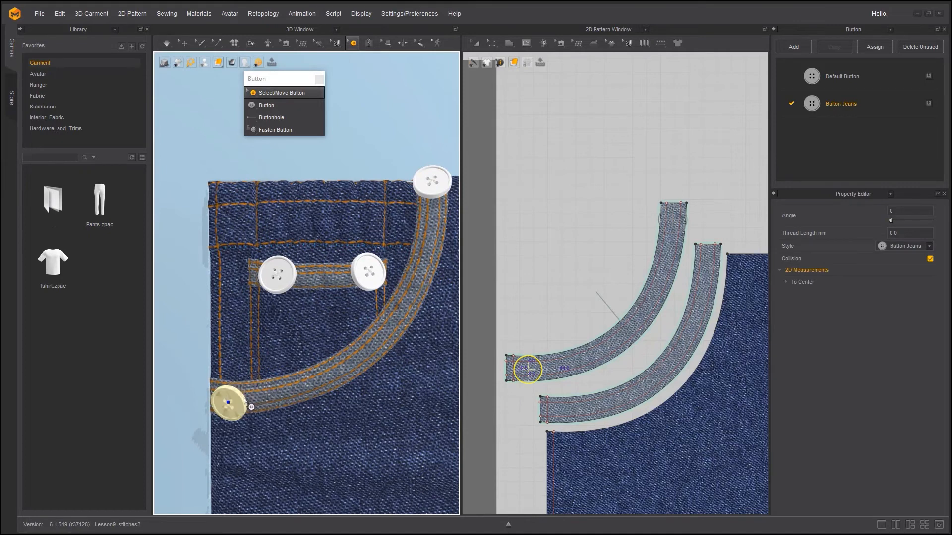
click(246, 402)
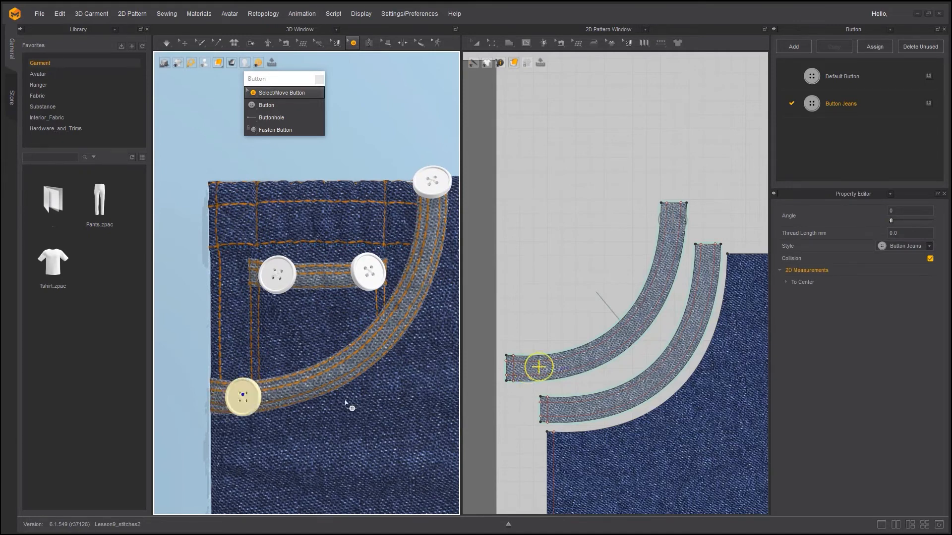
click(435, 185)
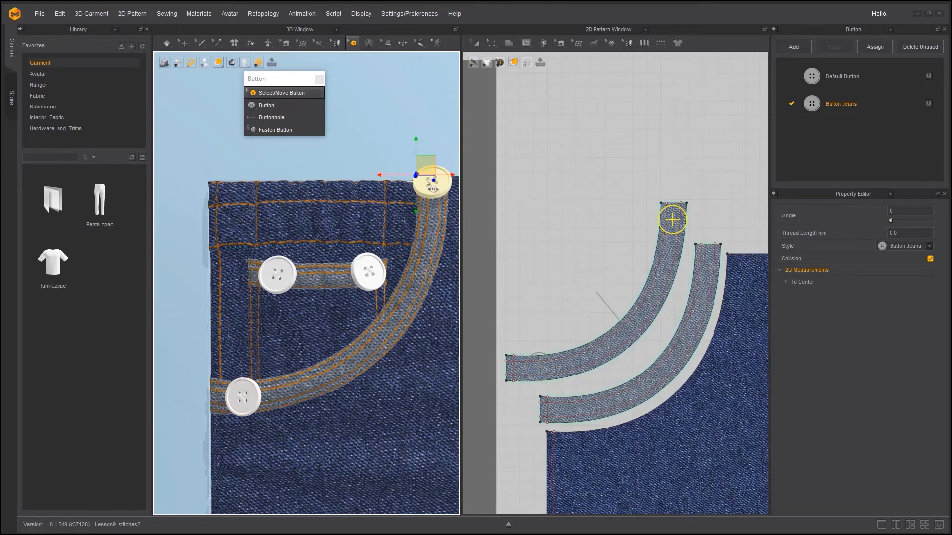
drag(435, 191, 435, 216)
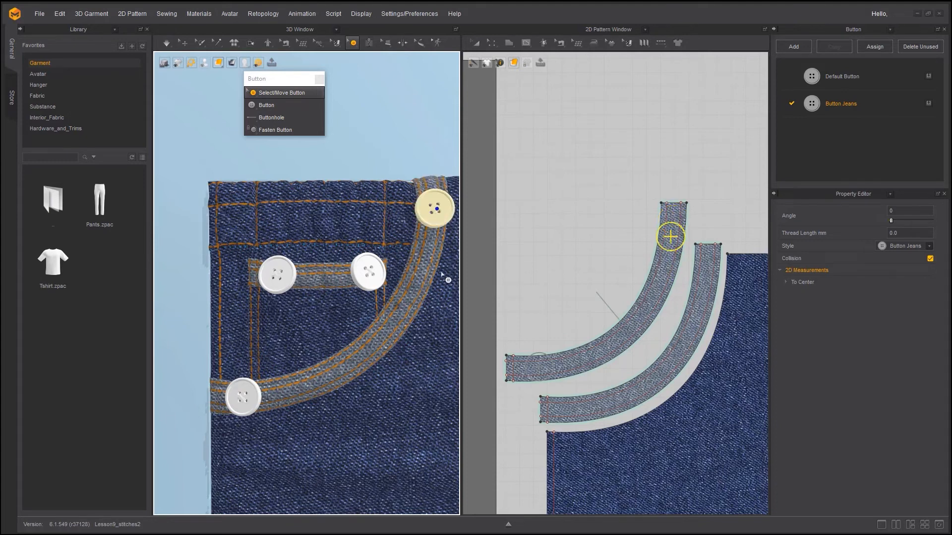
click(438, 217)
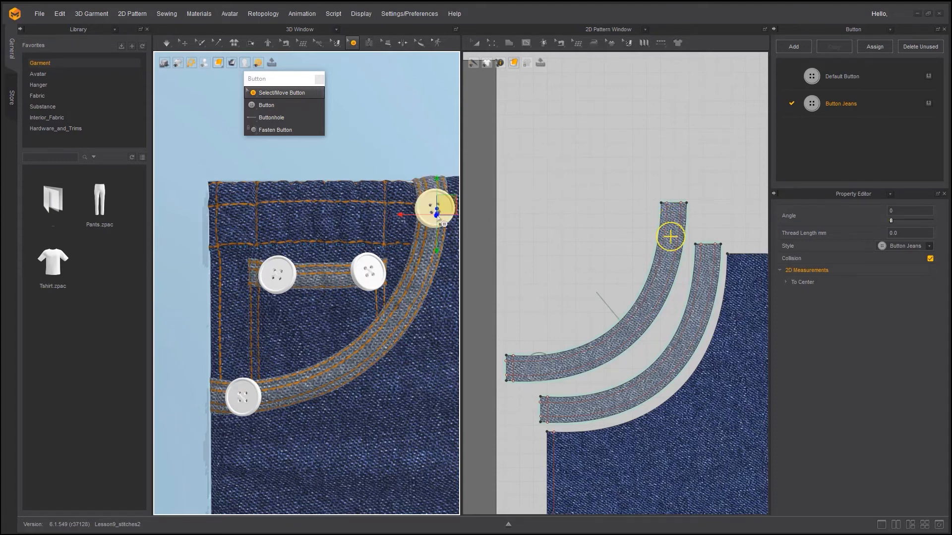
click(437, 217)
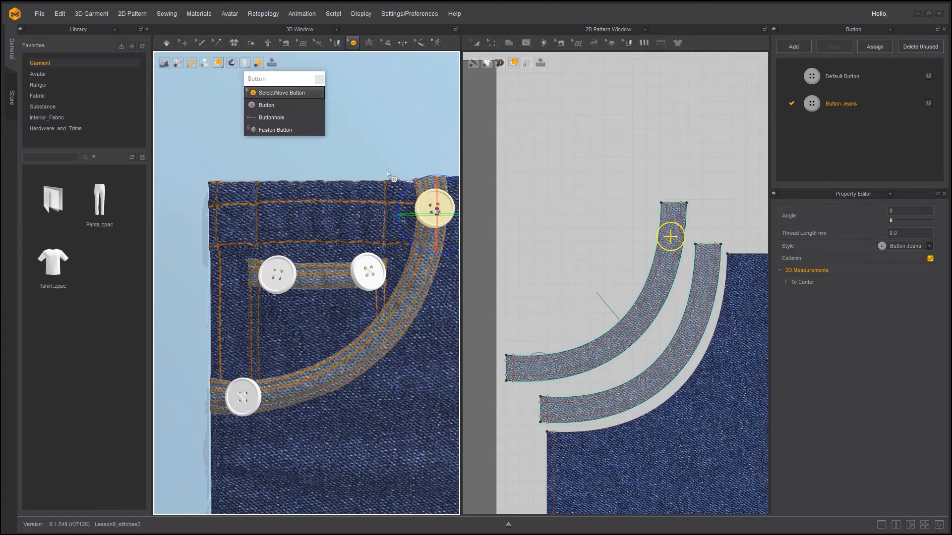
- Close the floating Button palette over the 3D view
scroll(379, 178, down, 2)
middle_drag(379, 177, 303, 170)
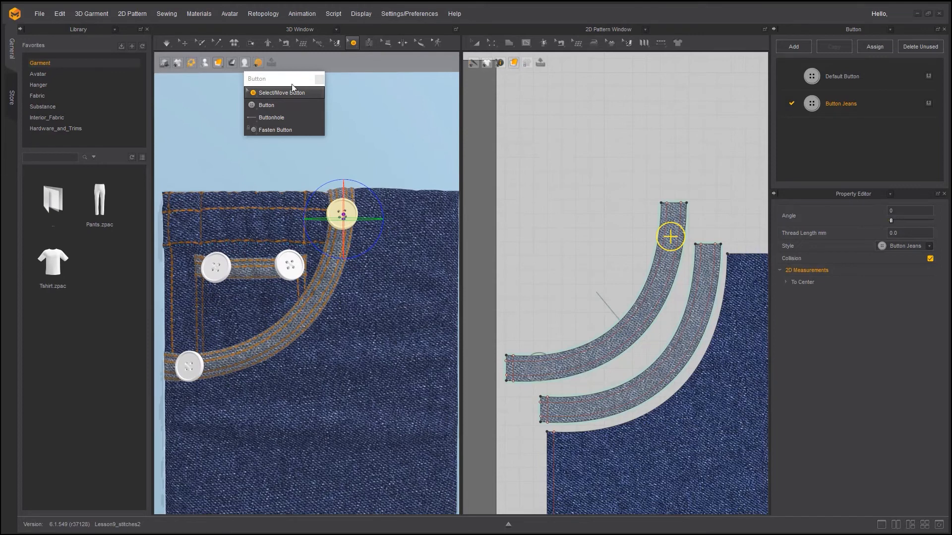
click(318, 79)
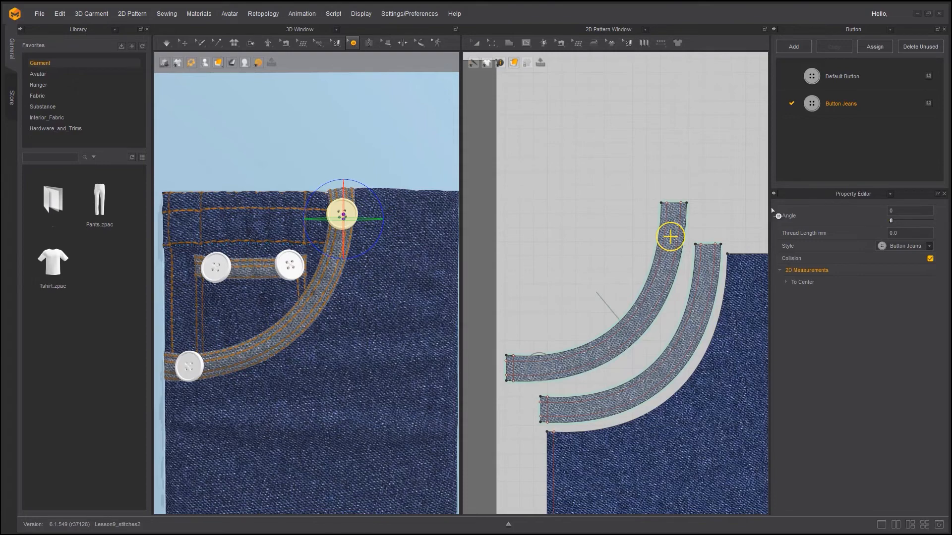
- Change the shape of the Button Jeans style to the round disc without holes and with a raised centre
click(846, 109)
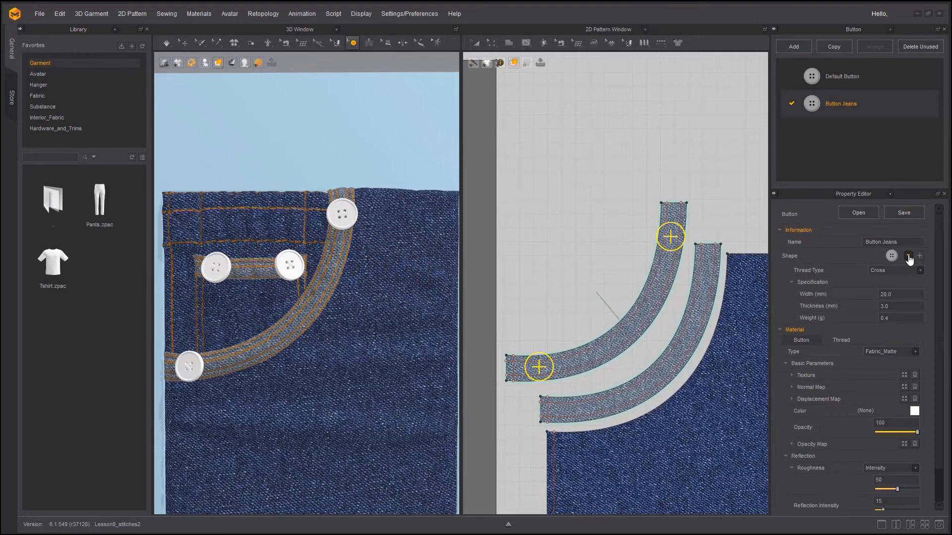
click(908, 257)
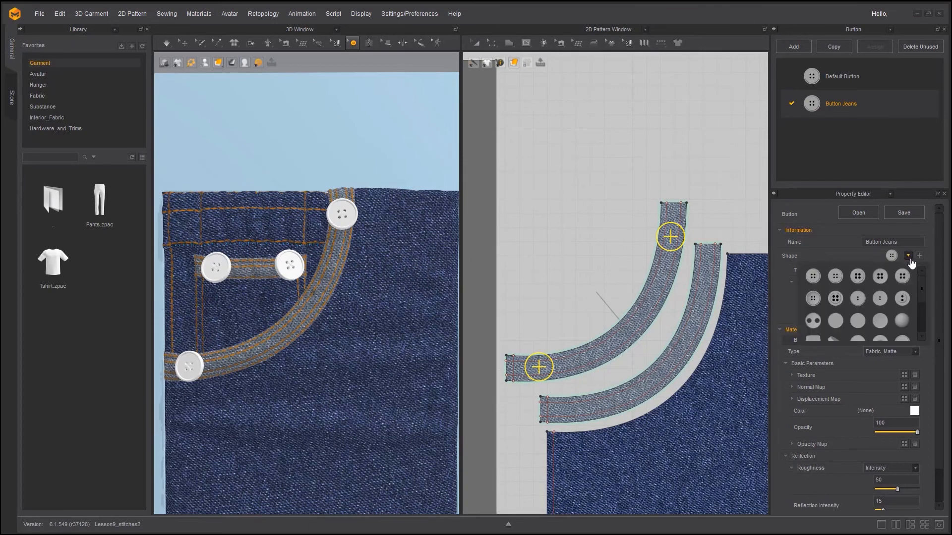
drag(921, 286, 921, 309)
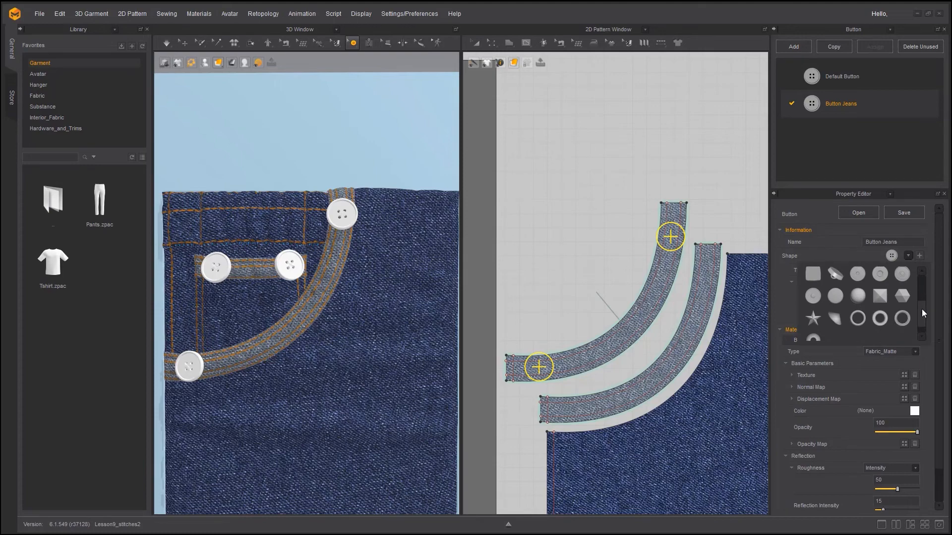
click(819, 301)
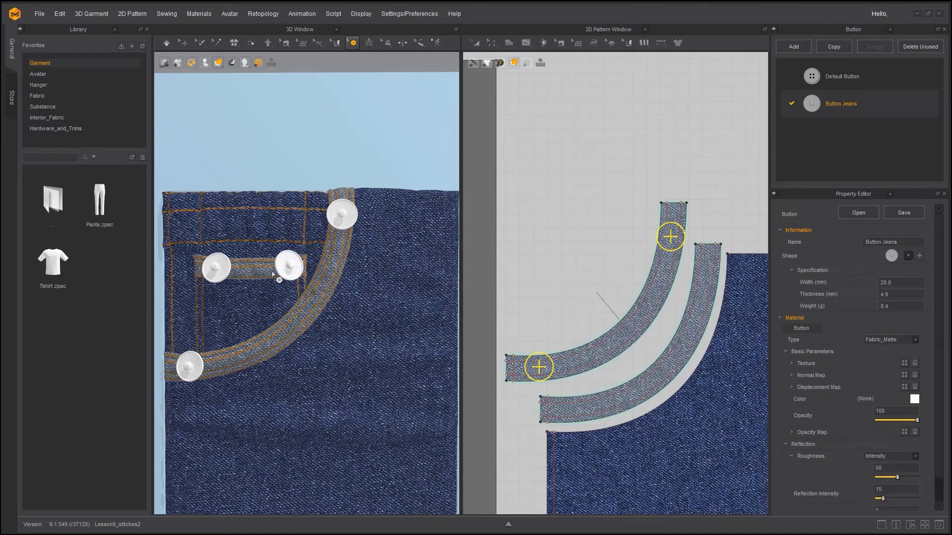
- Set the width of the Button Jeans style to 10 mm
drag(897, 284, 856, 286)
text(10)
key(Return)
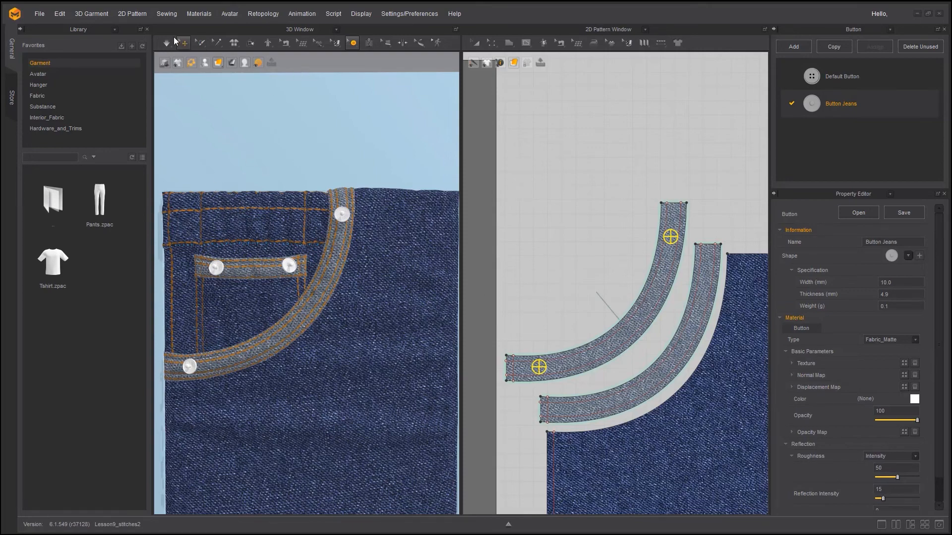
mouse_move(223, 166)
right_down()
mouse_move(227, 156)
mouse_move(311, 174)
mouse_move(209, 169)
mouse_move(227, 181)
right_up()
- Set the Button Jeans thickness to 3.2 mm and its material type to Metal
click(850, 294)
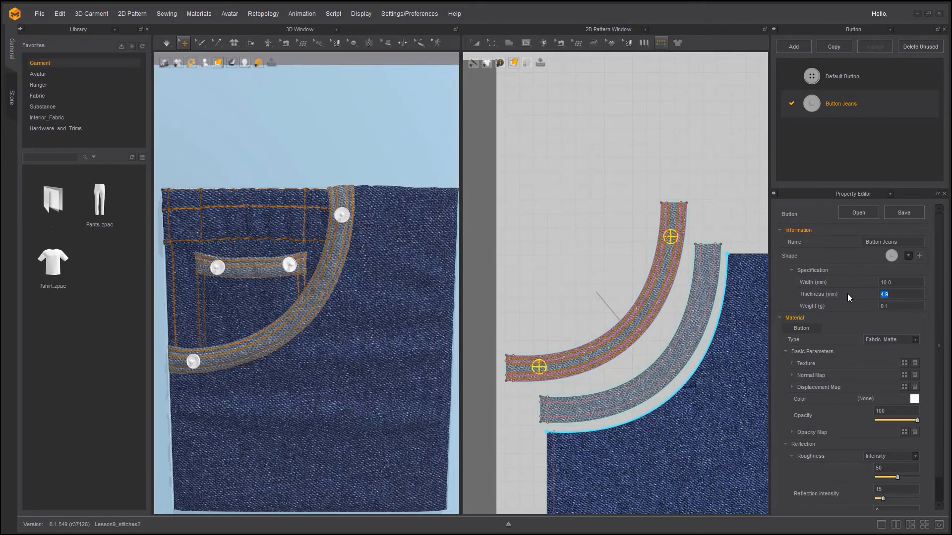
text(3.2)
key(Return)
click(915, 341)
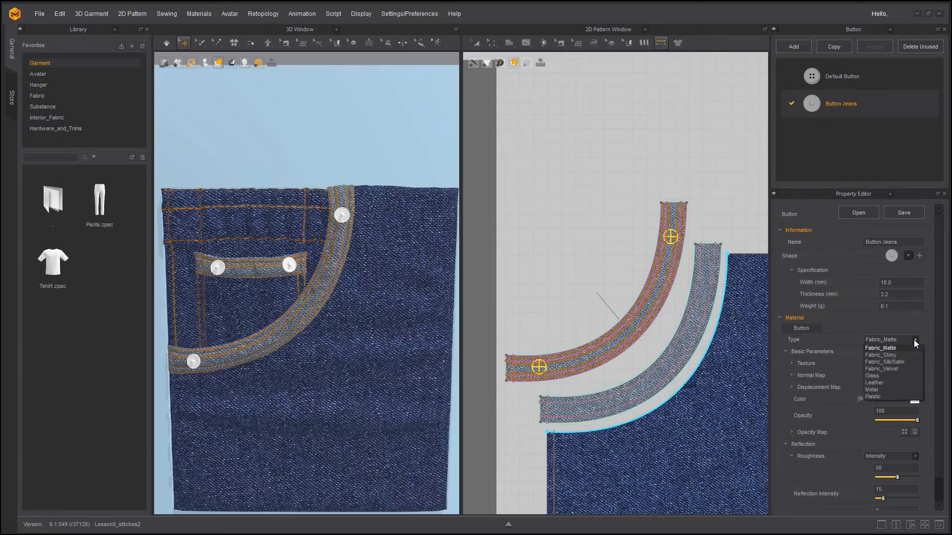
click(872, 390)
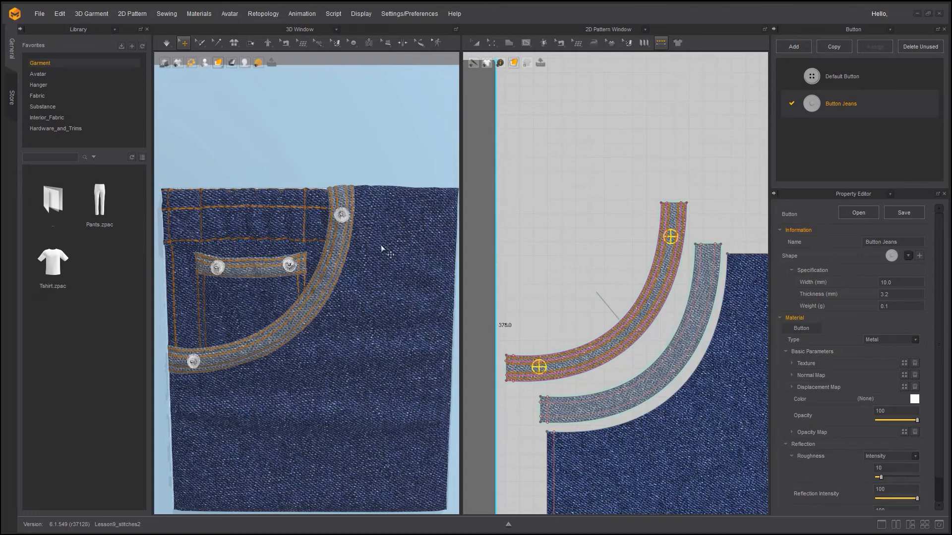
- Give the metal buttons a golden orange-brown colour and set their roughness intensity to 15
click(914, 399)
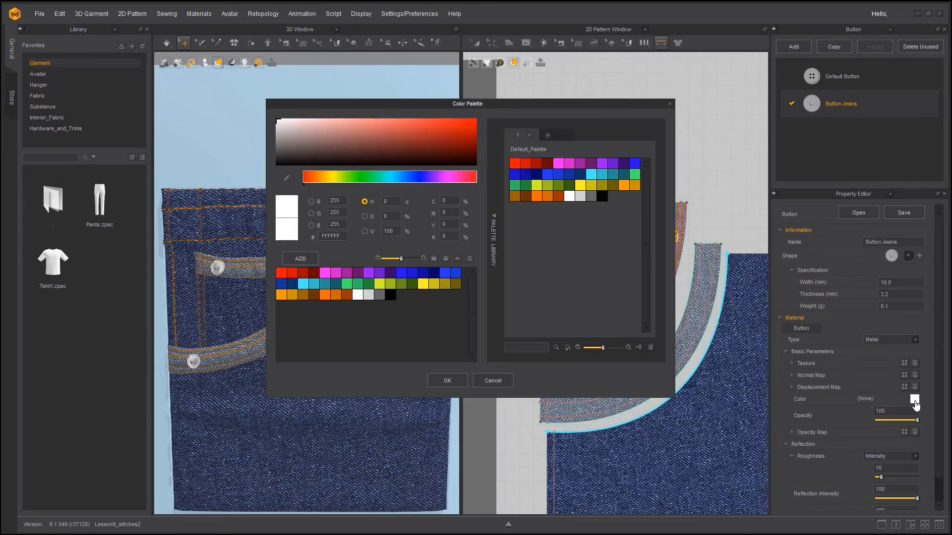
click(623, 185)
drag(349, 159, 399, 136)
click(447, 381)
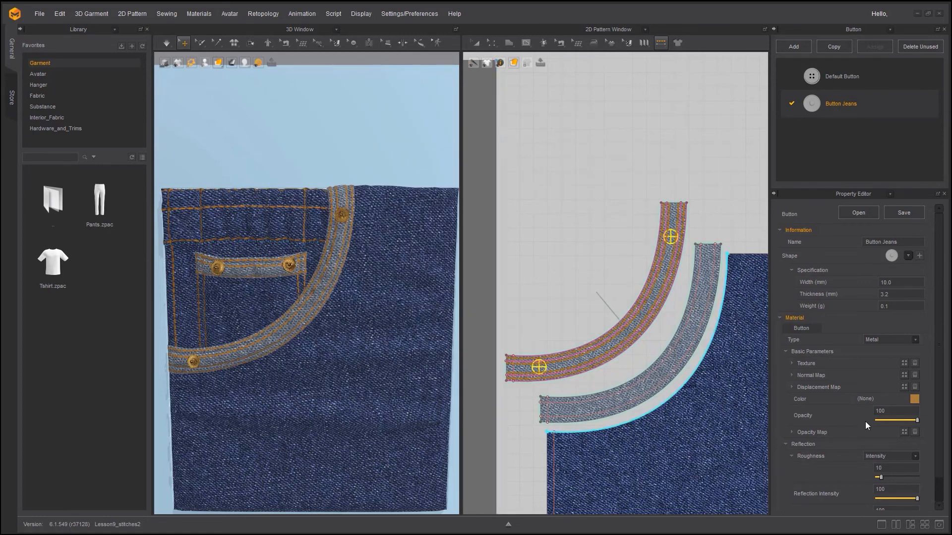
scroll(855, 422, down, 2)
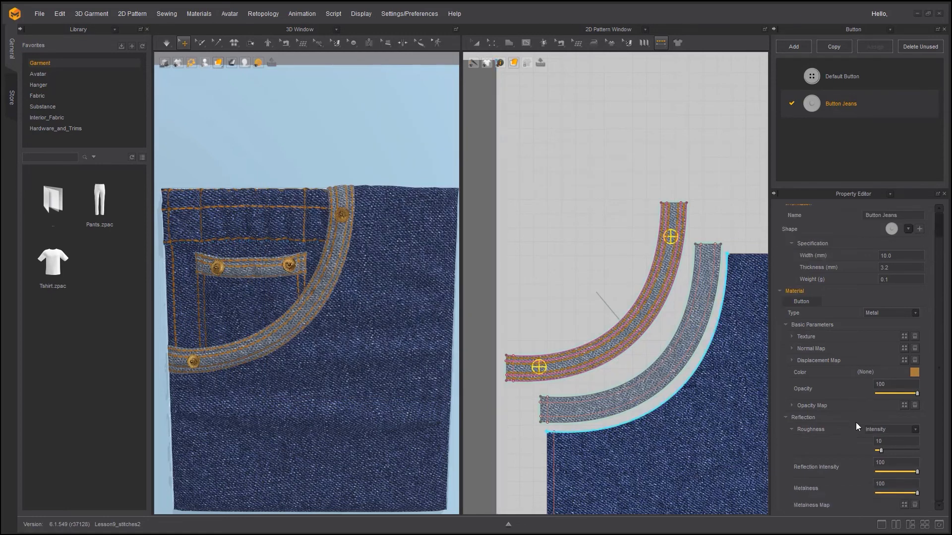
double_click(888, 441)
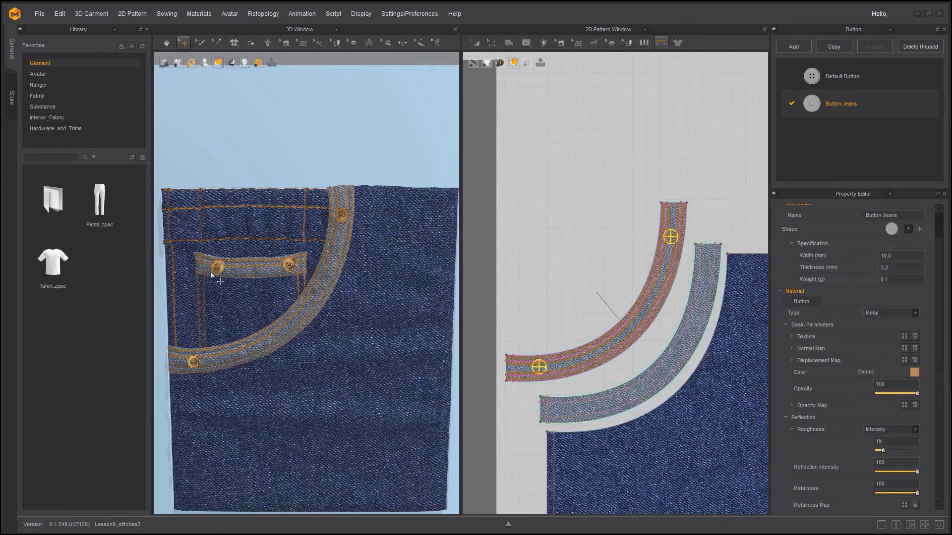
- Move the two buttons on the small straight pocket strip outward, closer to the strip's ends, in the 3D view
click(354, 42)
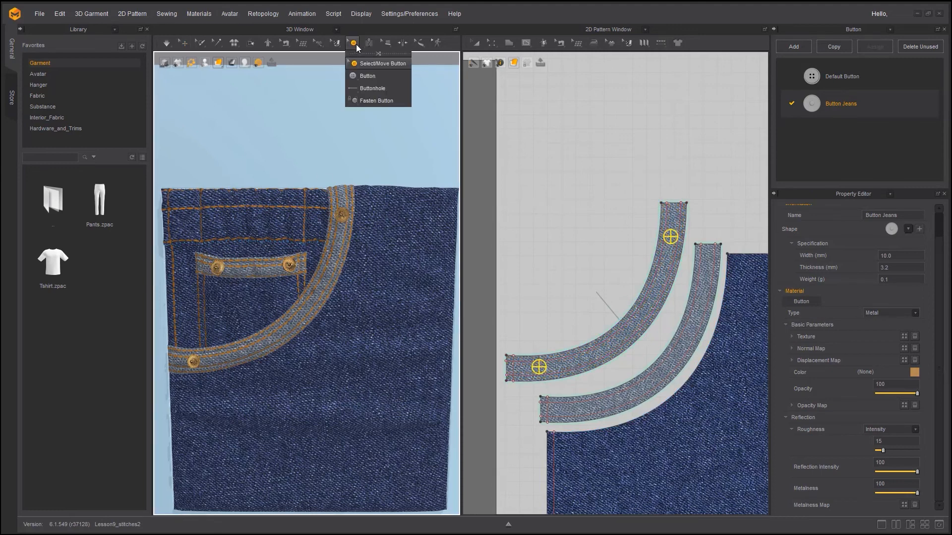
click(368, 63)
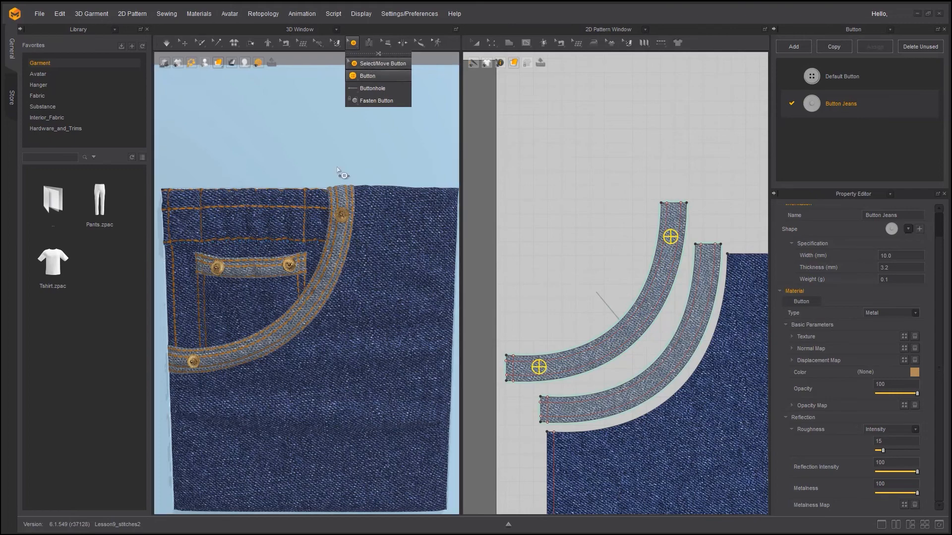
click(215, 268)
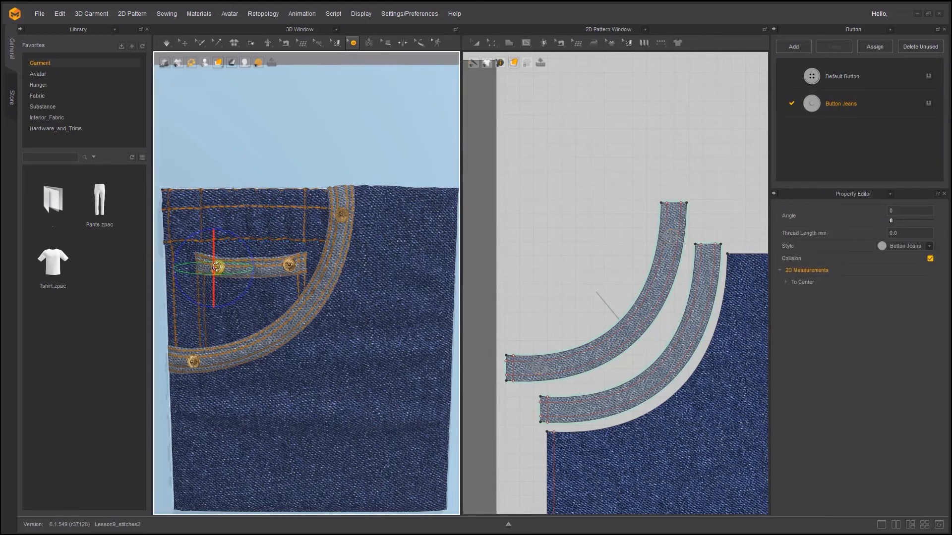
drag(219, 270, 207, 269)
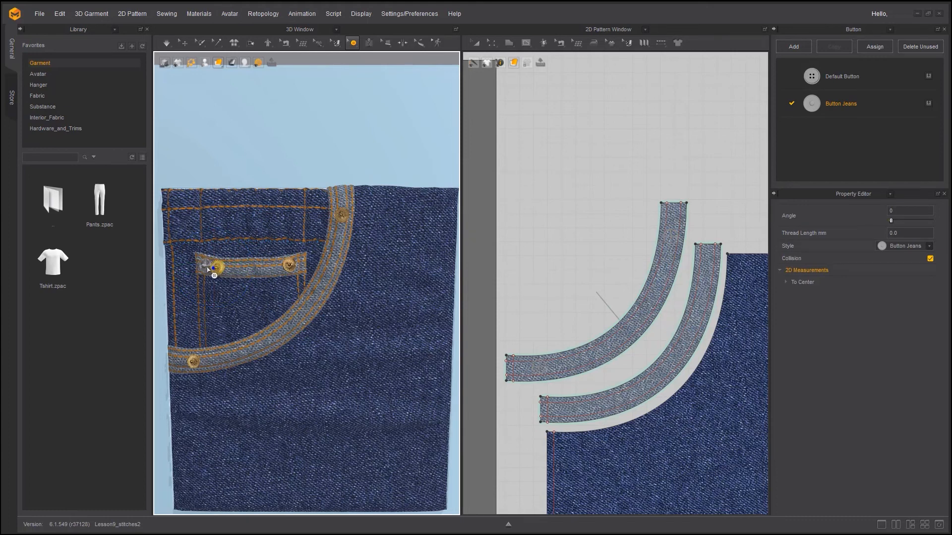
click(288, 267)
drag(297, 267, 296, 268)
- Move both buttons on the curved pocket strip slightly outward toward the strip's ends in the 3D view
click(341, 214)
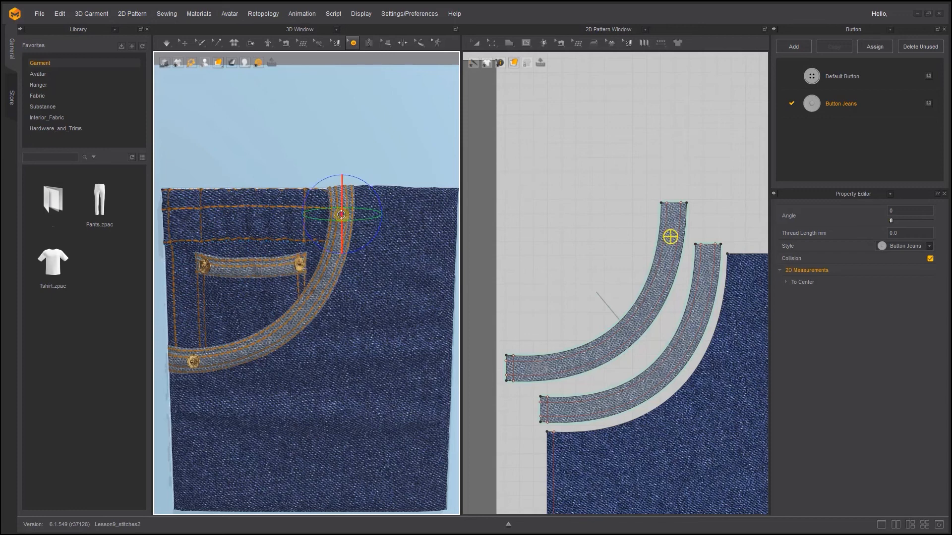
drag(342, 215, 344, 205)
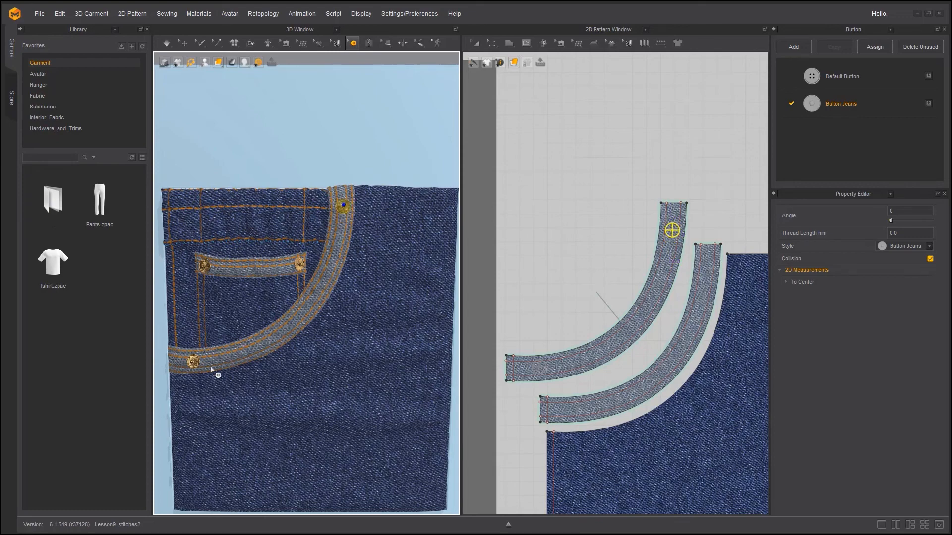
middle_drag(270, 168, 318, 166)
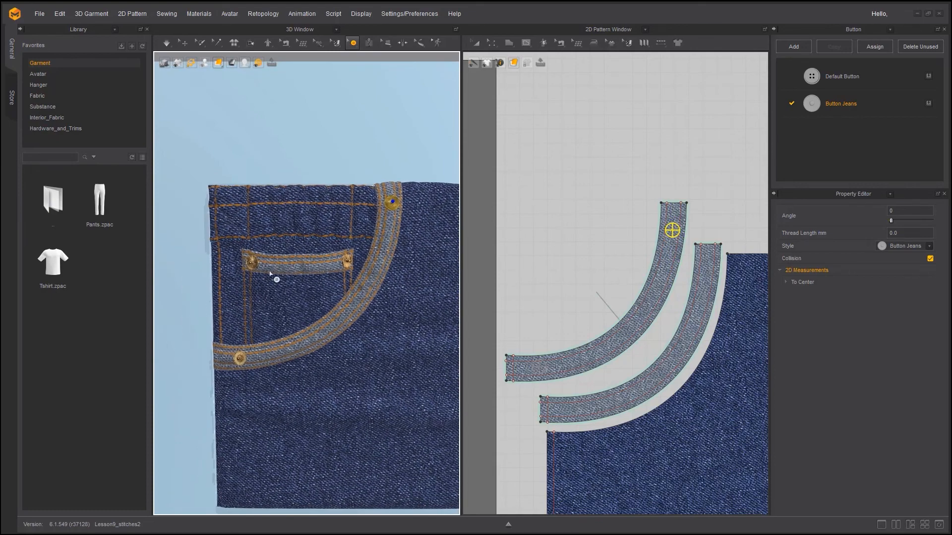
click(240, 360)
drag(240, 361, 230, 361)
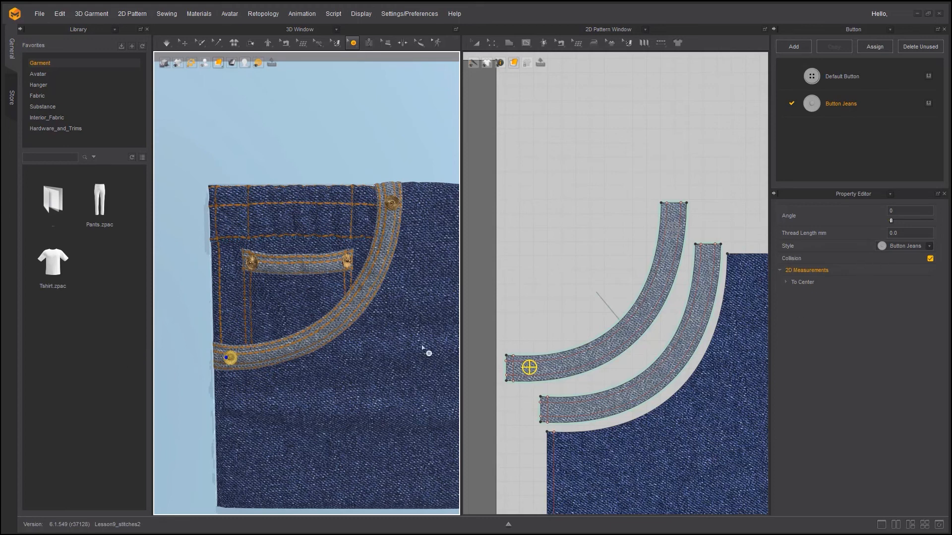
- Darken the Button Jeans colour to the brown #6F562F
click(826, 104)
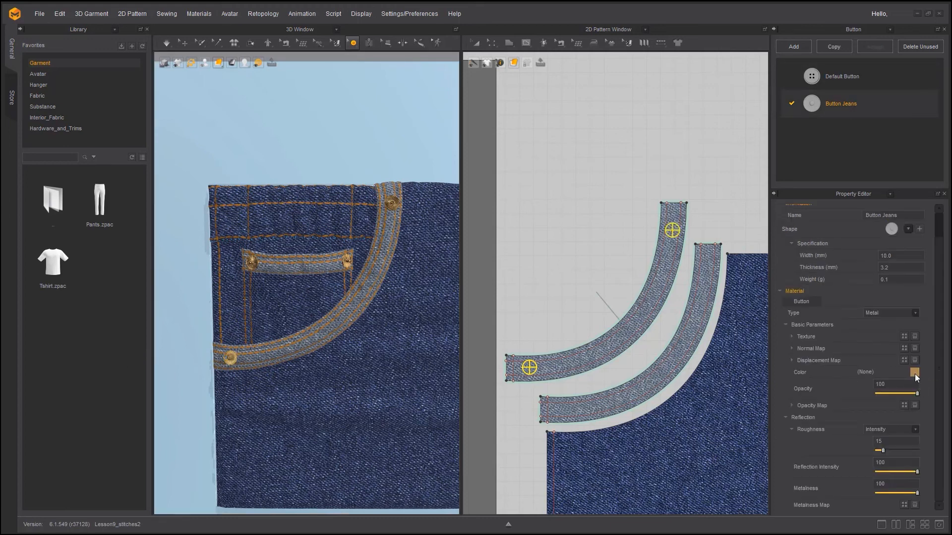
click(914, 373)
drag(385, 142, 391, 145)
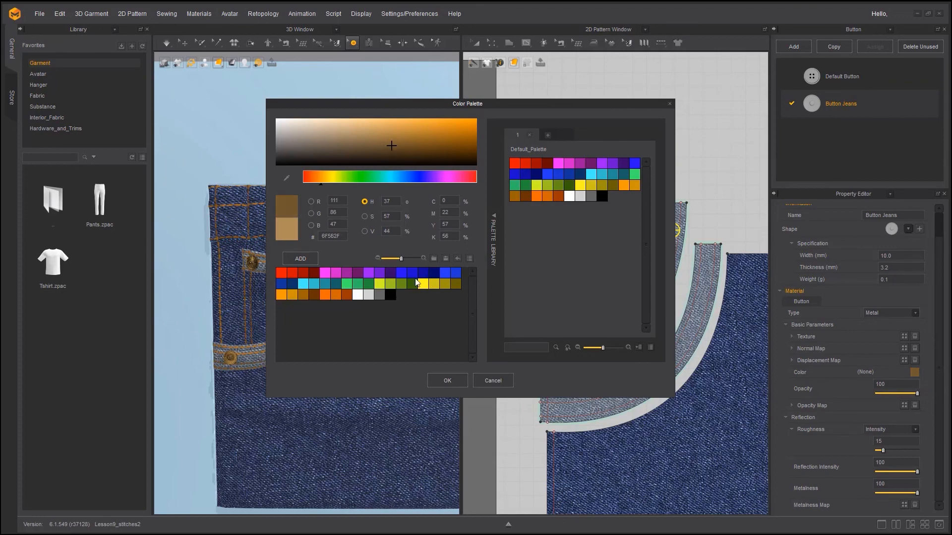
click(447, 380)
click(324, 227)
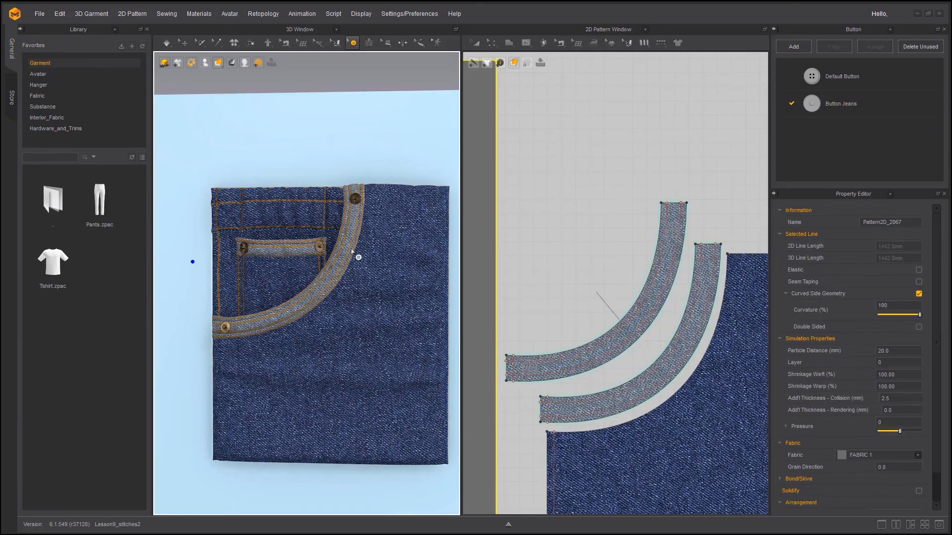
- Change the Button Jeans shape to the flatter round disc with a raised rim and no holes
right_drag(316, 302, 318, 290)
scroll(325, 290, up, 2)
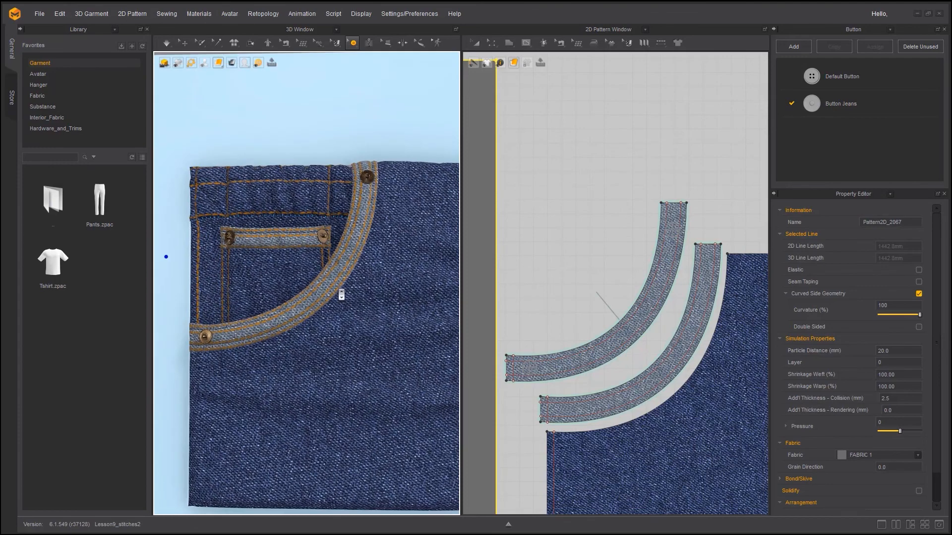
middle_drag(338, 291, 322, 275)
click(184, 43)
click(830, 96)
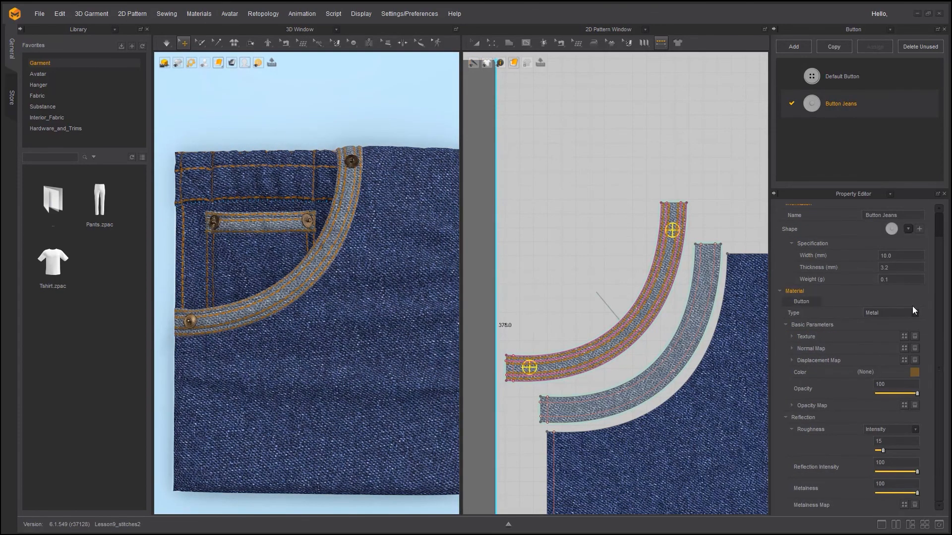
scroll(912, 305, up, 1)
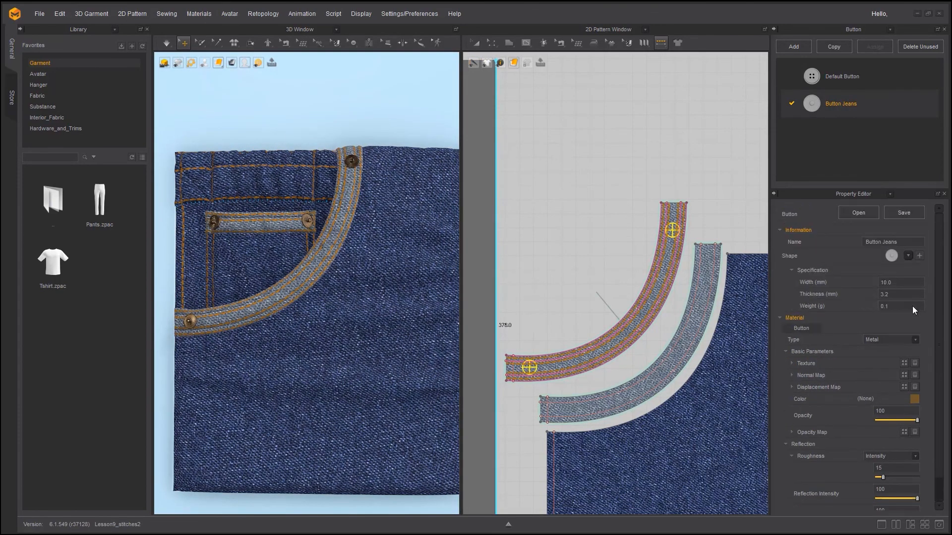
click(909, 256)
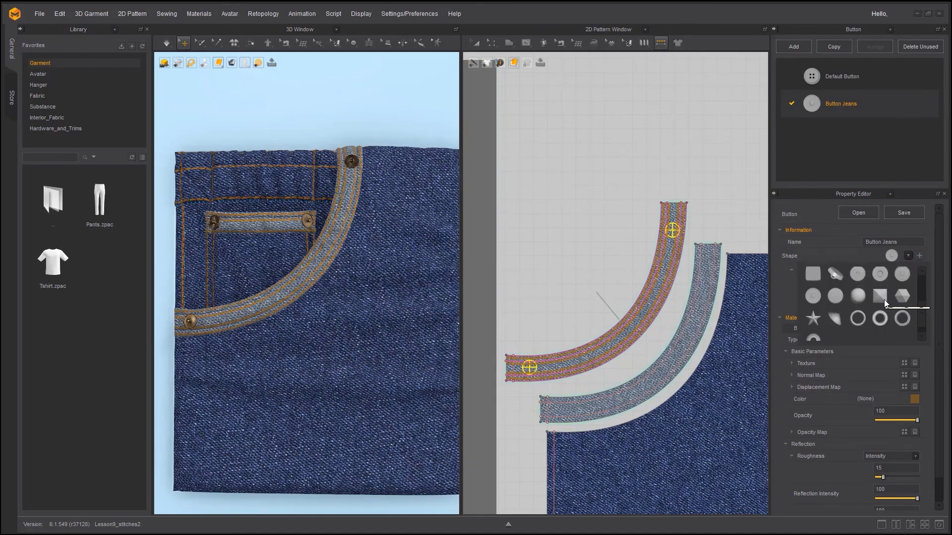
click(902, 276)
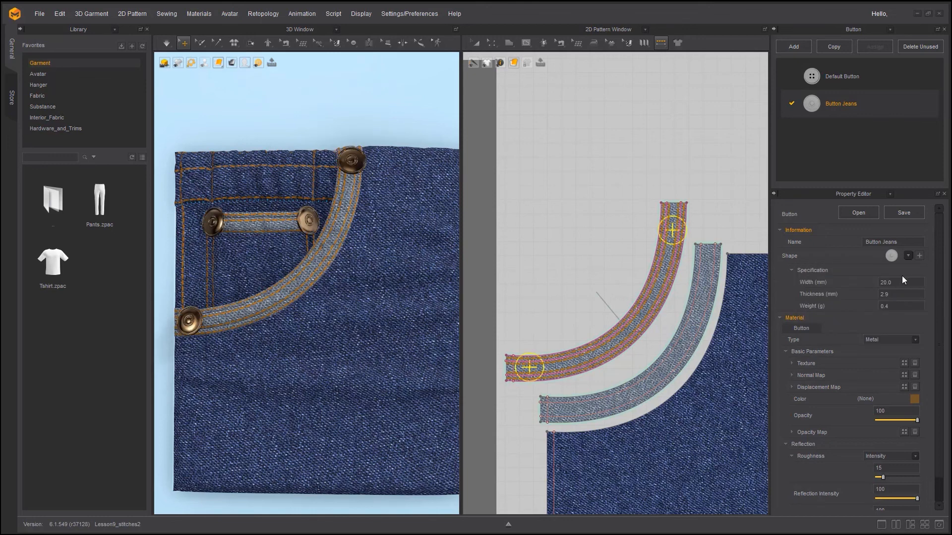
- Set the width of the newly shaped Button Jeans style to 10 mm
drag(898, 285, 864, 284)
text(10)
key(Return)
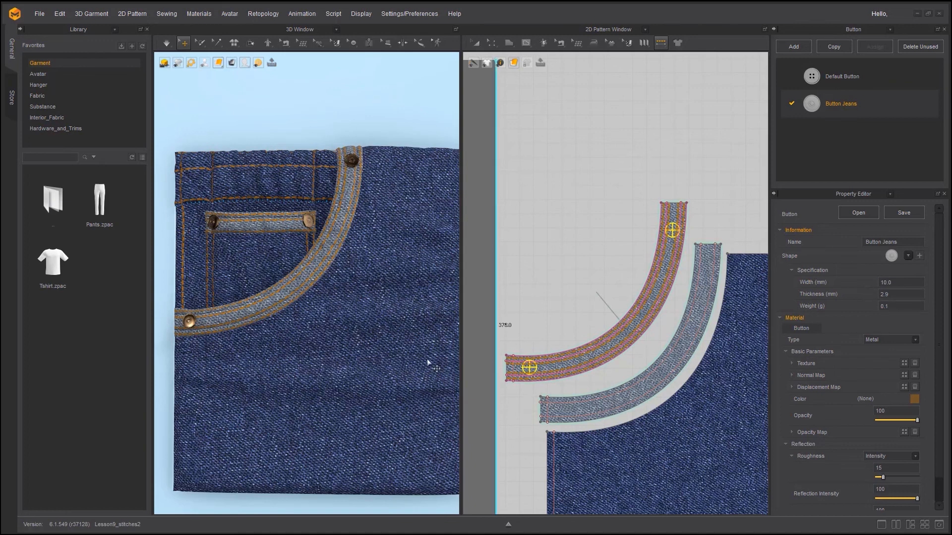
scroll(300, 352, down, 3)
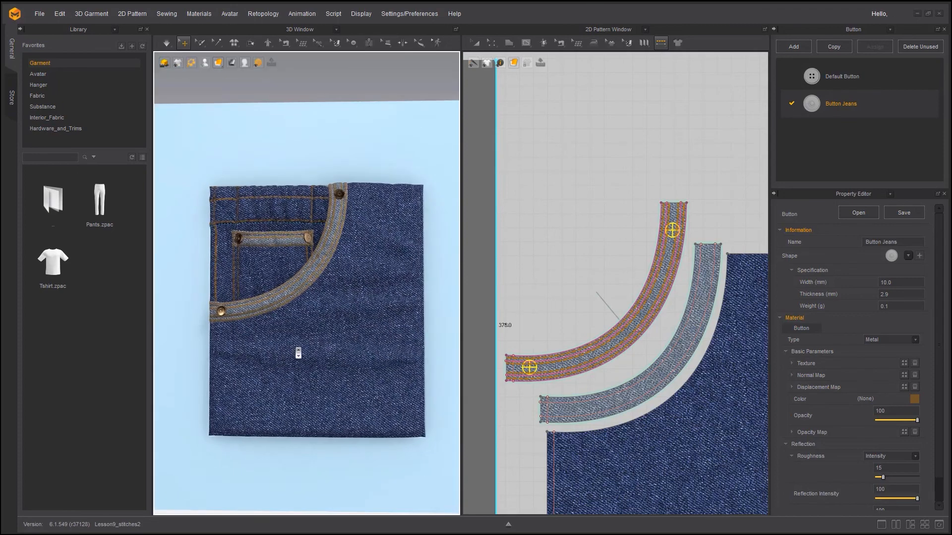
scroll(299, 351, up, 1)
mouse_move(298, 347)
right_down()
mouse_move(319, 344)
mouse_move(299, 347)
right_up()
scroll(300, 345, up, 1)
scroll(299, 345, down, 3)
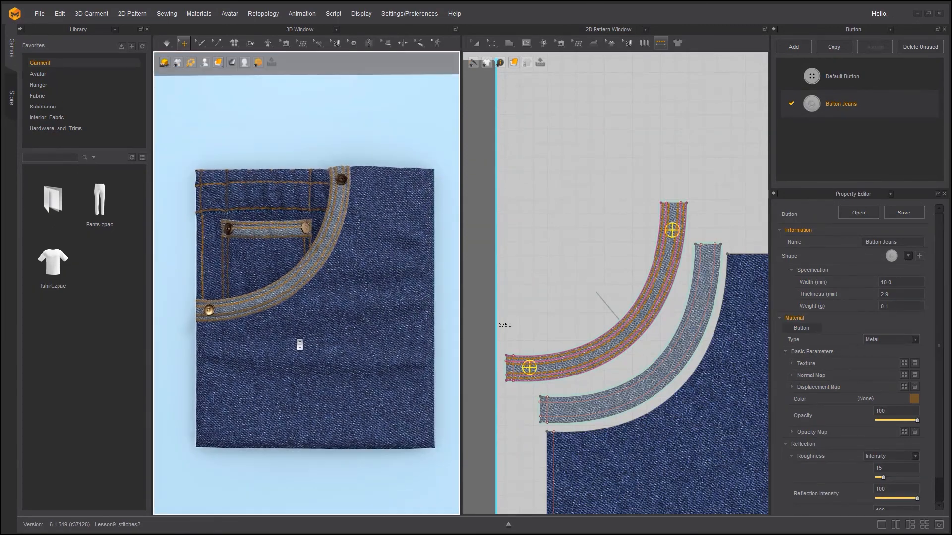
scroll(299, 345, up, 2)
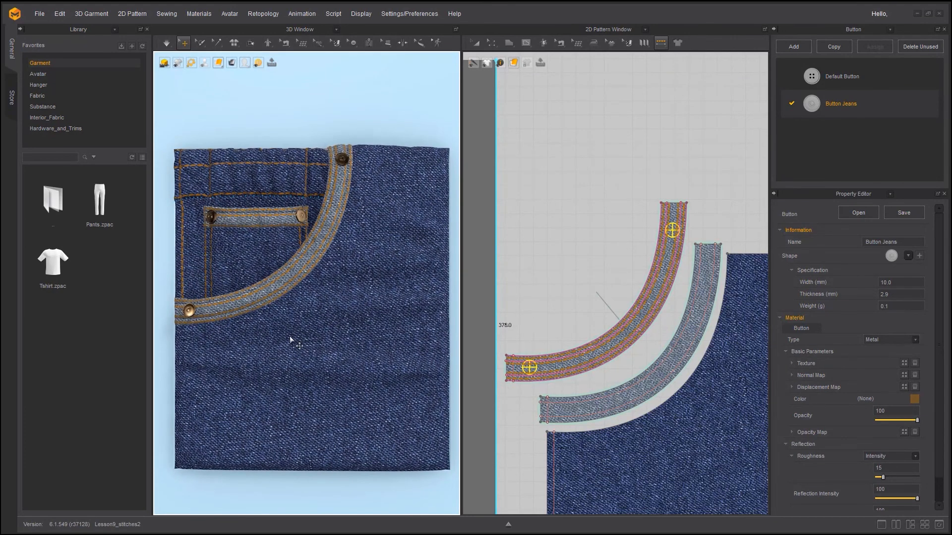